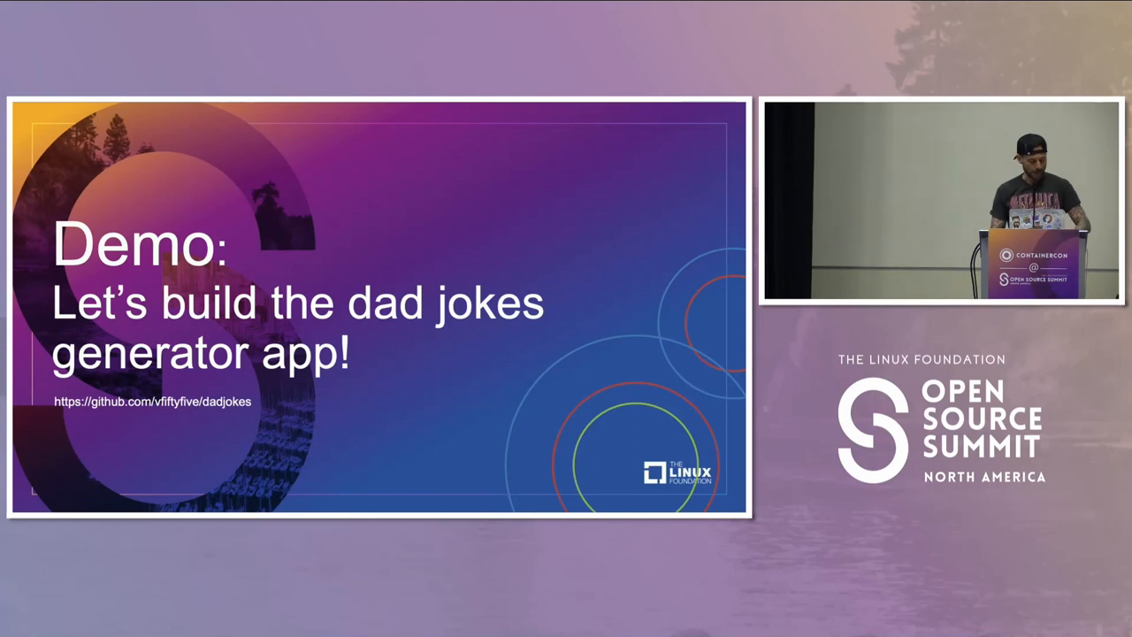
- Exit the PowerPoint slide show and cycle the app switcher toward the k9s terminal
key(Escape)
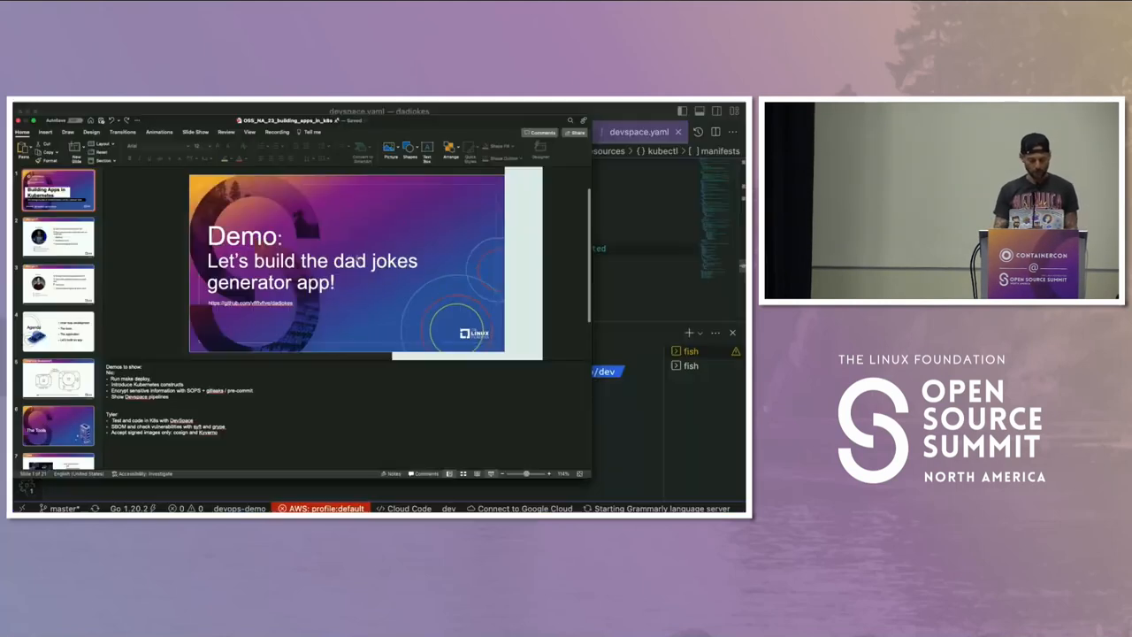
key(super+Tab)
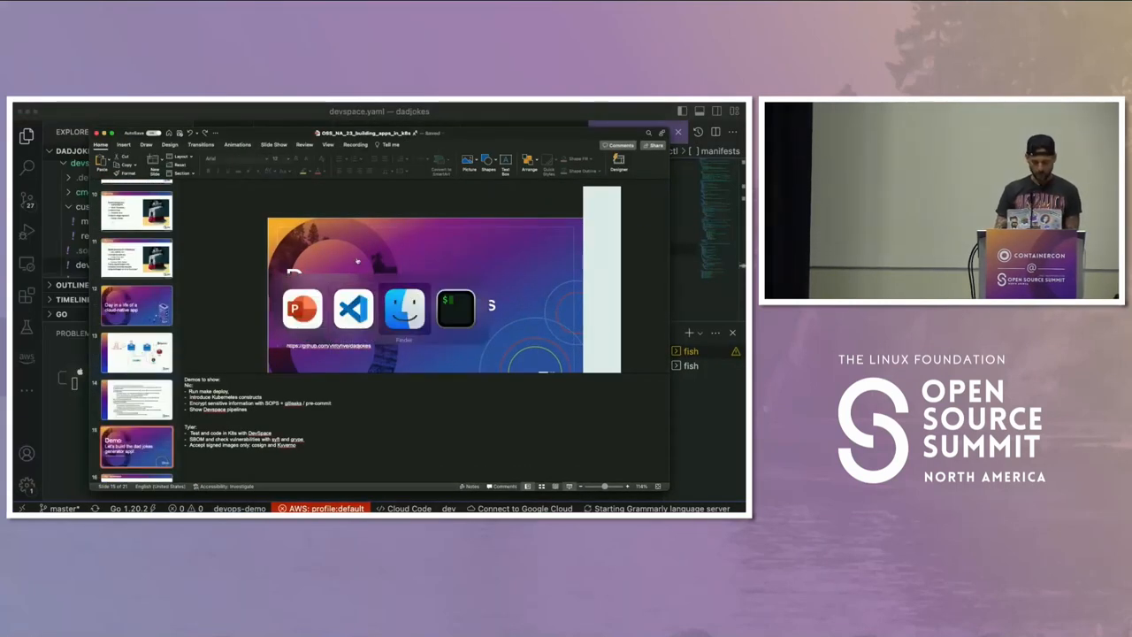
key(super+Tab)
key(Tab)
- Bring VS Code forward, enlarge the editor over the terminal and collapse cmd, deploy and internal
key(super+Tab)
key(super+Tab)
mouse_move(338, 324)
mouse_down()
mouse_move(327, 434)
mouse_move(327, 412)
mouse_up()
scroll(118, 290, up, 3)
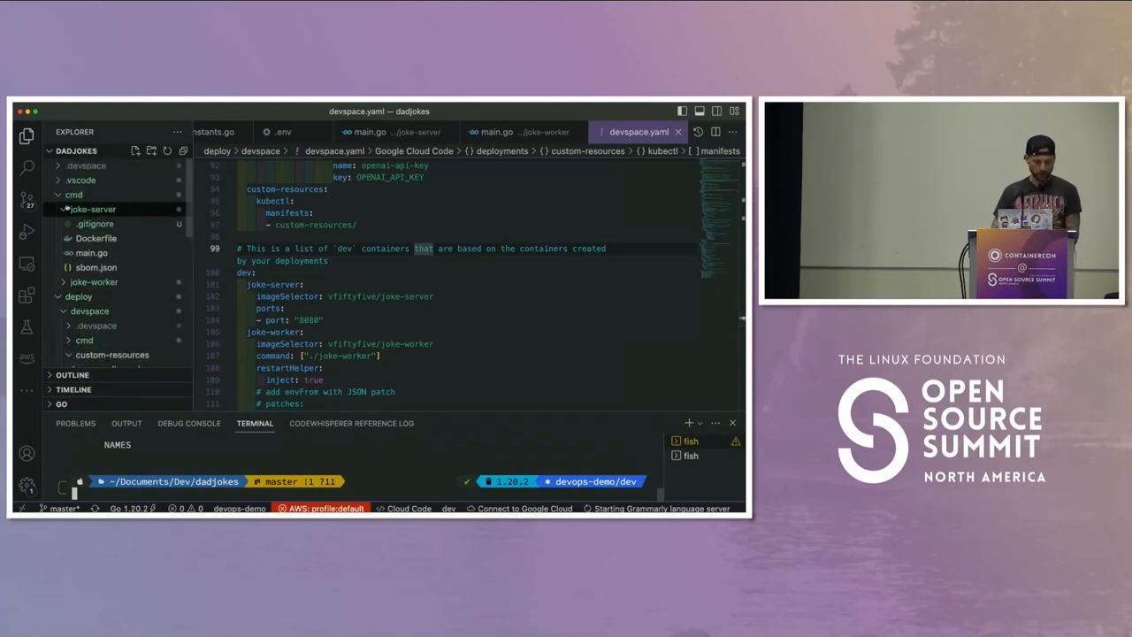
click(74, 193)
click(78, 208)
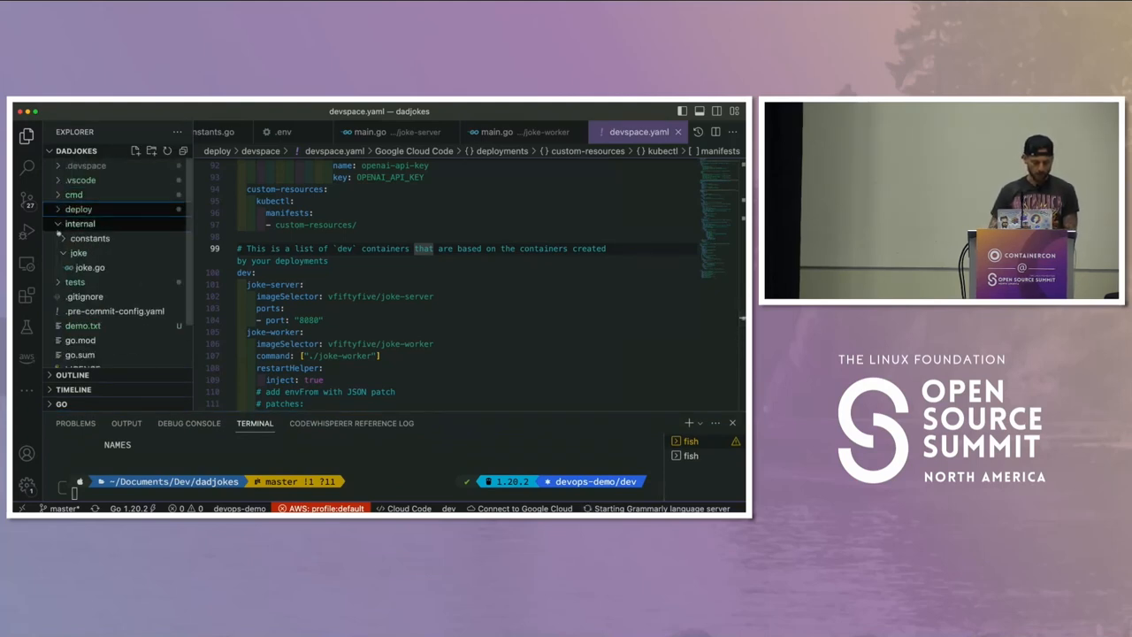
click(79, 224)
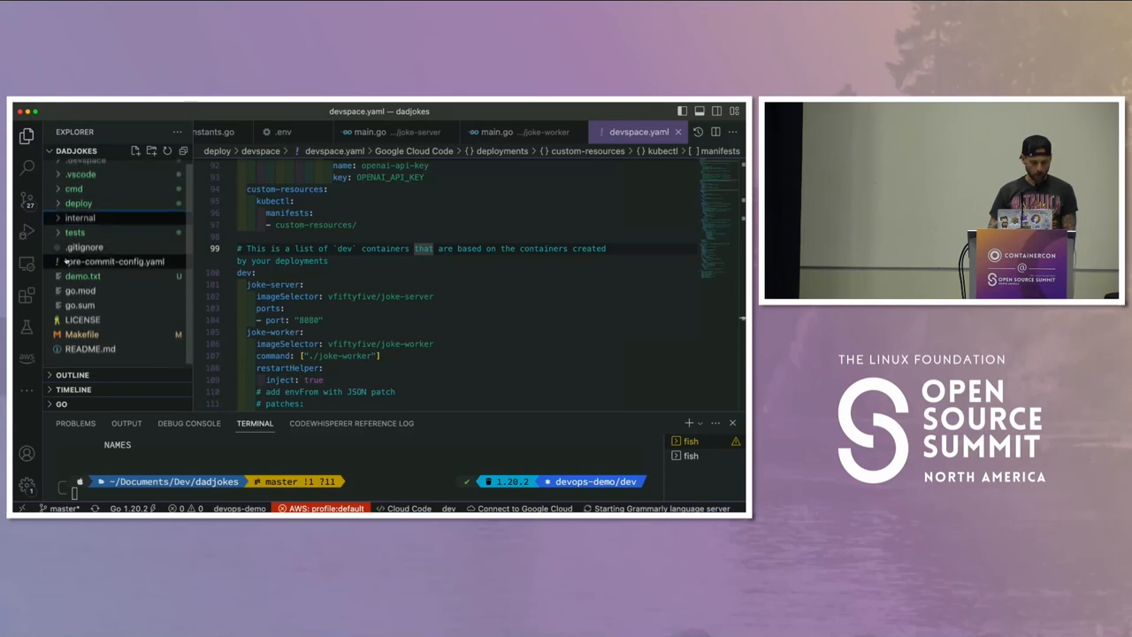
- Browse cmd and internal, then expand joke-server to list its Dockerfile, main.go and sbom.json
click(73, 194)
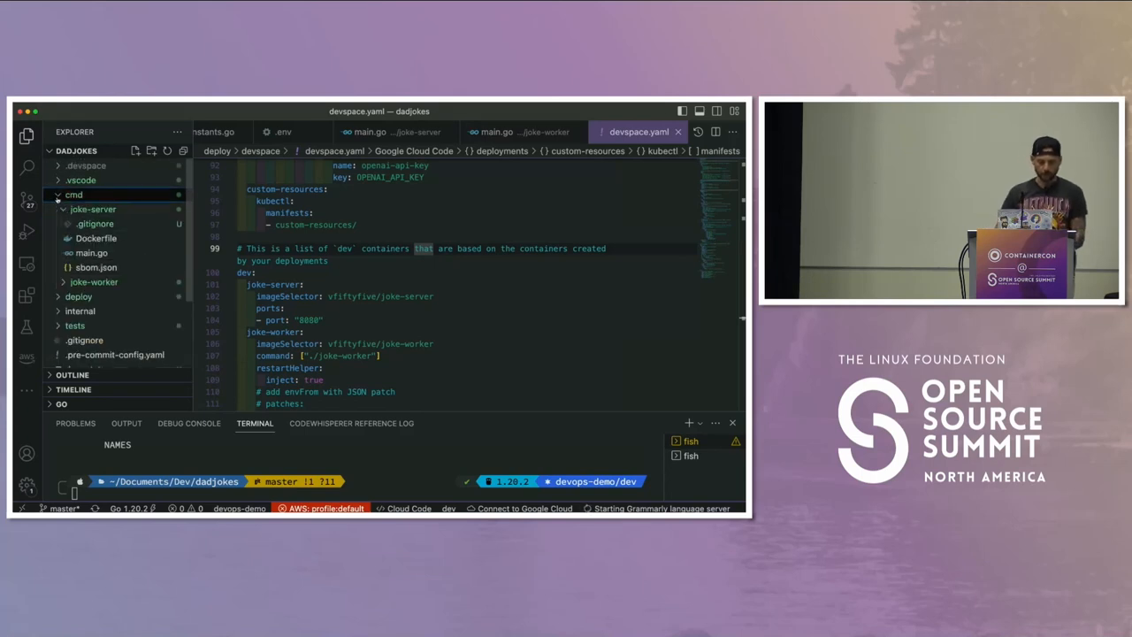
click(93, 223)
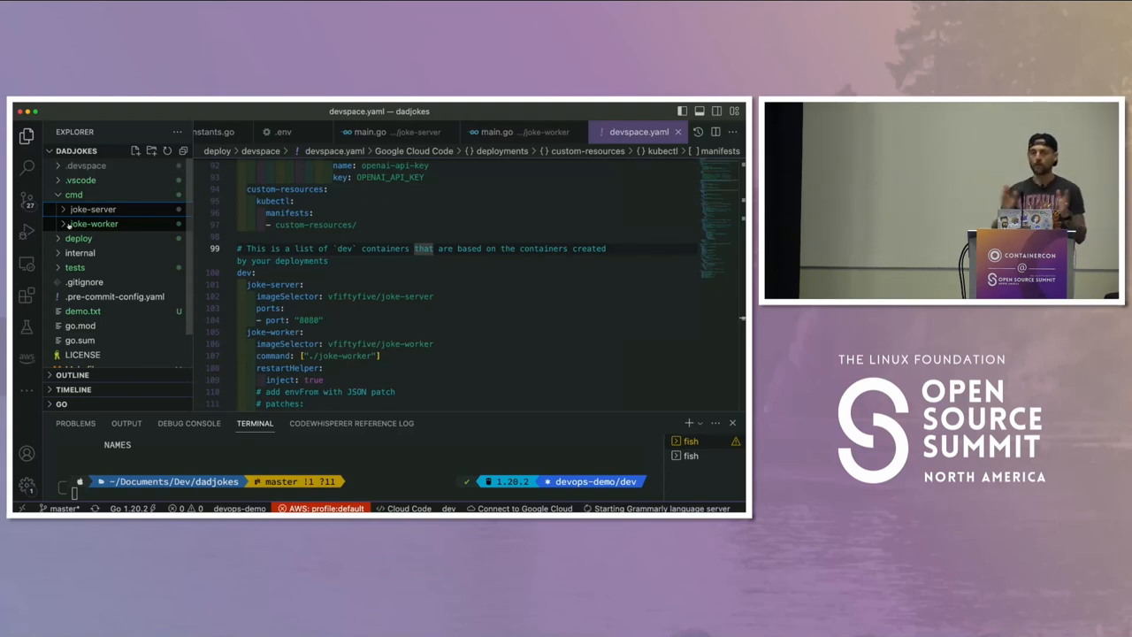
scroll(68, 224, down, 1)
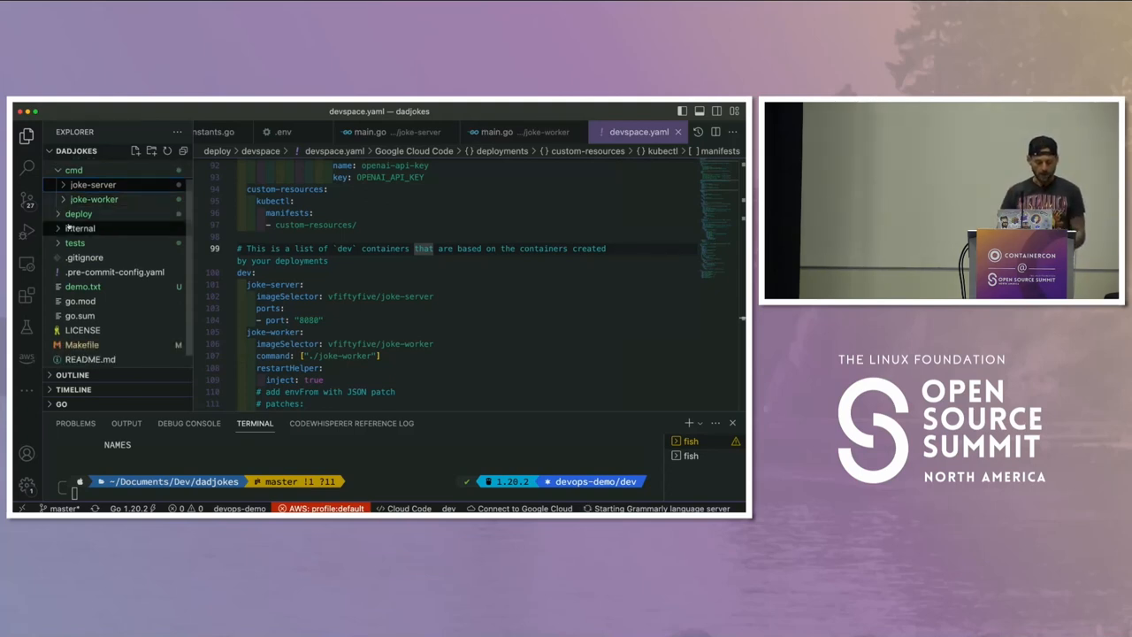
click(58, 229)
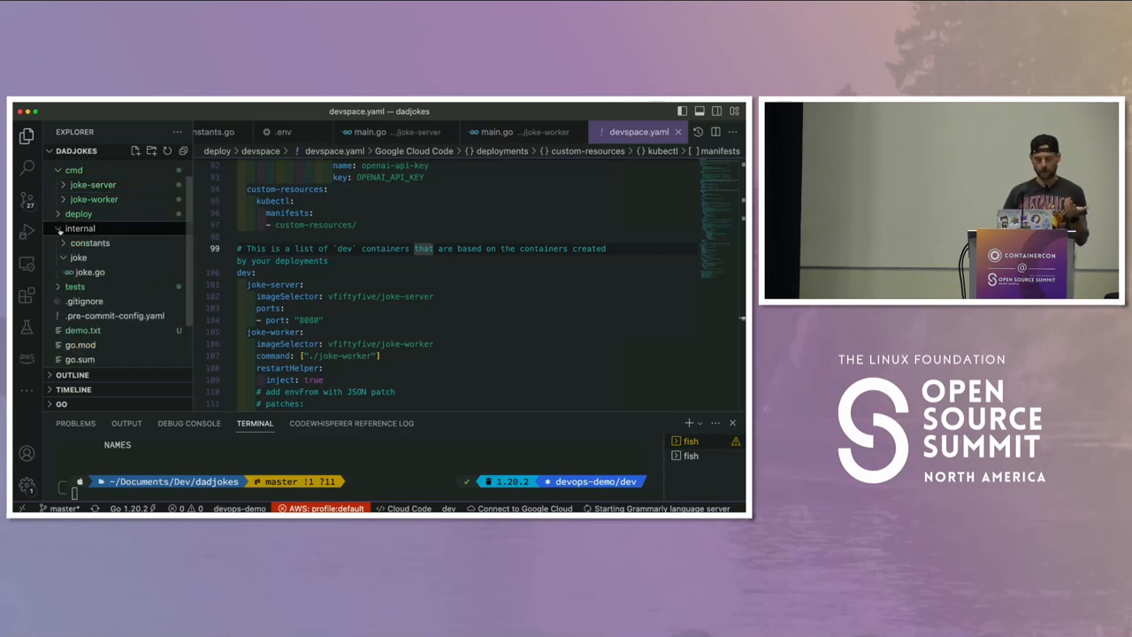
click(58, 229)
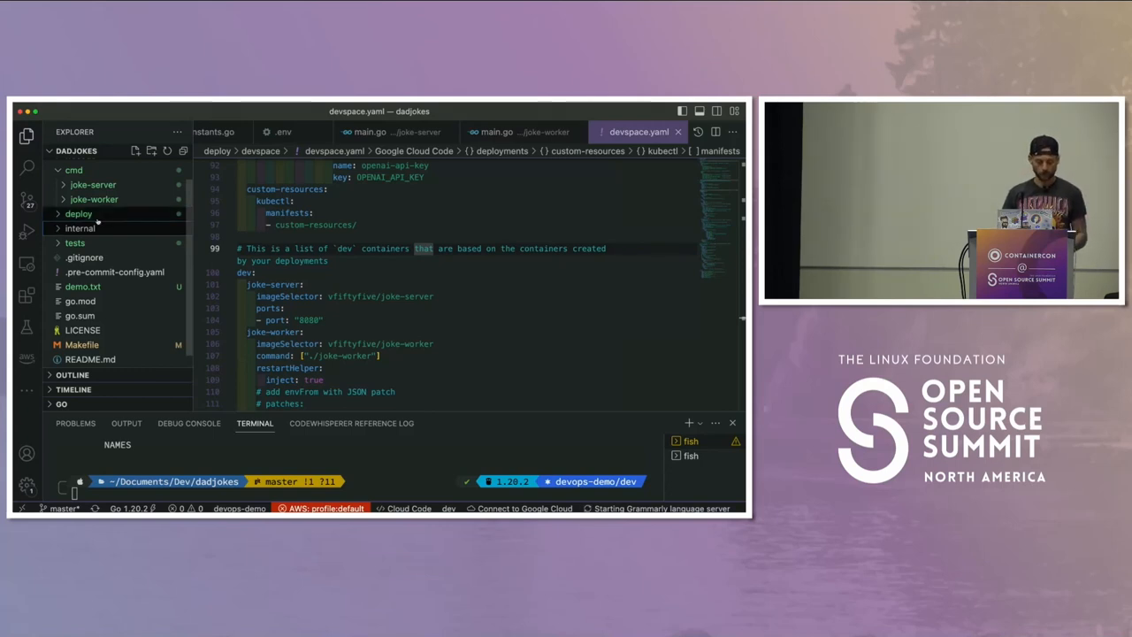
scroll(95, 223, up, 1)
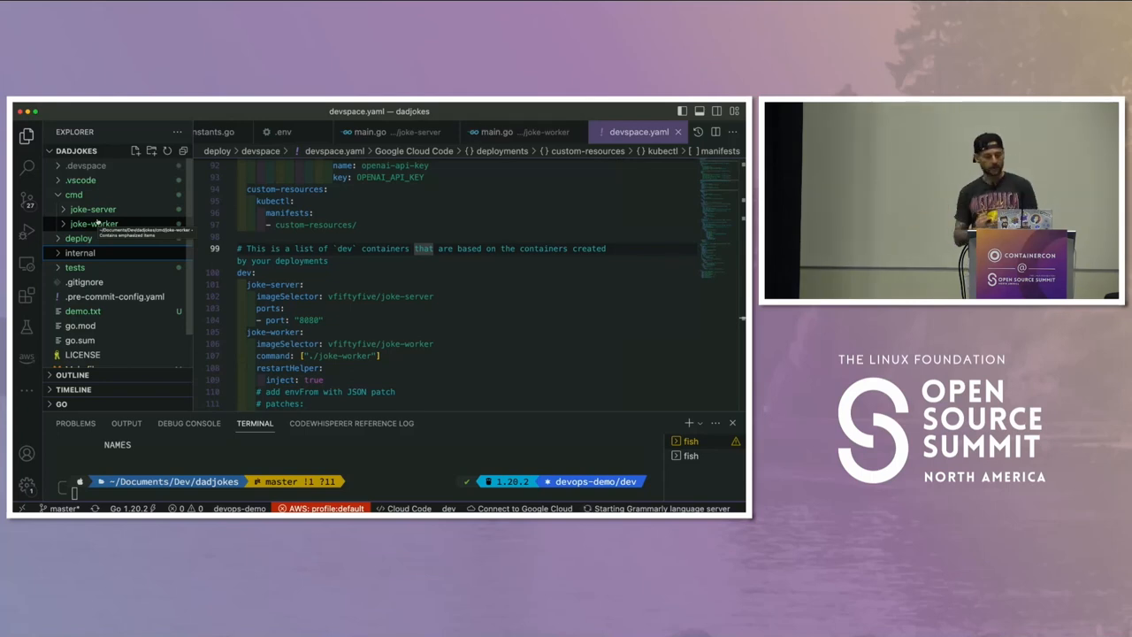
click(63, 210)
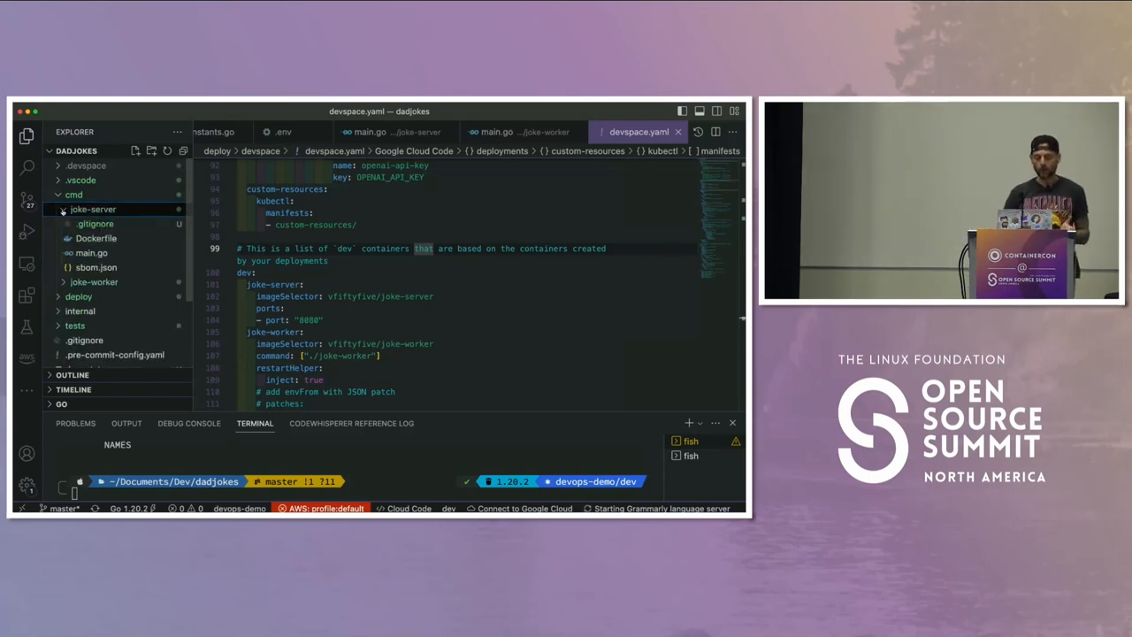
scroll(102, 252, down, 3)
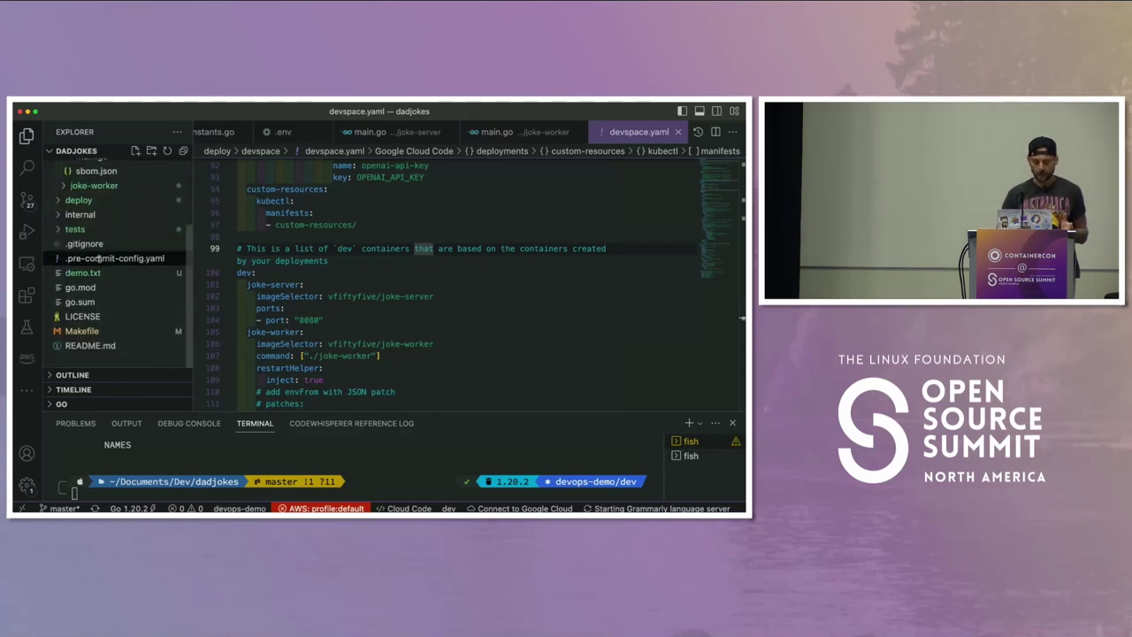
- In the Makefile's docker-build target, select the DOCKER_COMPOSE_BUILD_SERVER and WORKER lines
click(84, 329)
scroll(319, 289, down, 2)
scroll(318, 290, up, 1)
scroll(319, 289, down, 2)
scroll(300, 301, down, 2)
scroll(295, 308, up, 1)
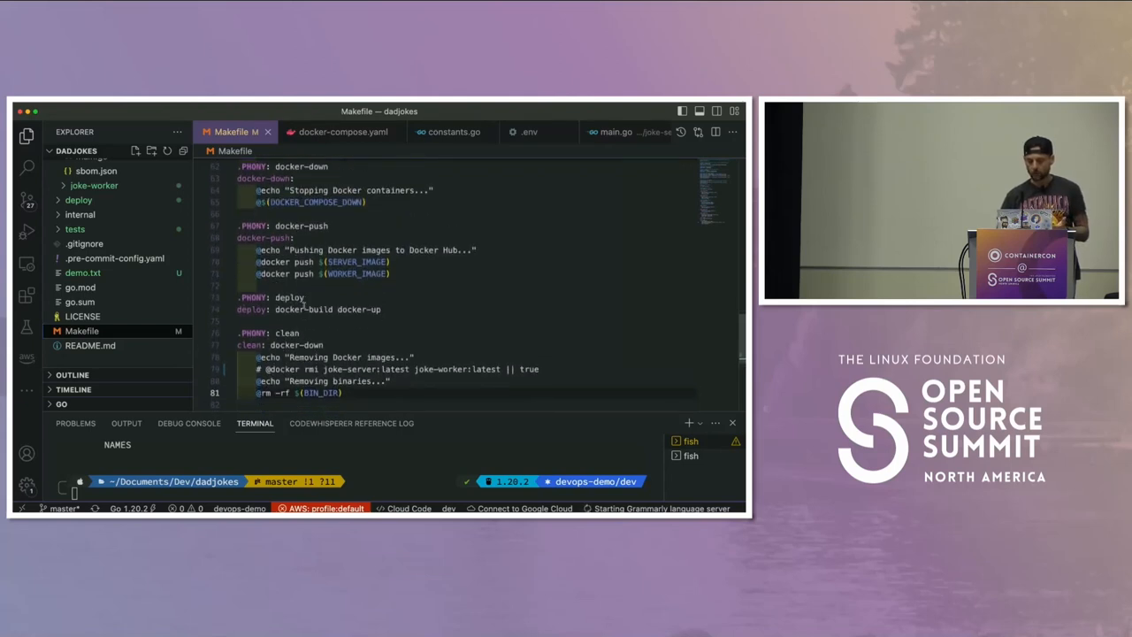
scroll(295, 311, up, 5)
scroll(295, 311, up, 5)
scroll(294, 311, up, 5)
scroll(294, 311, up, 5)
scroll(296, 314, up, 4)
scroll(296, 314, up, 3)
scroll(297, 313, up, 3)
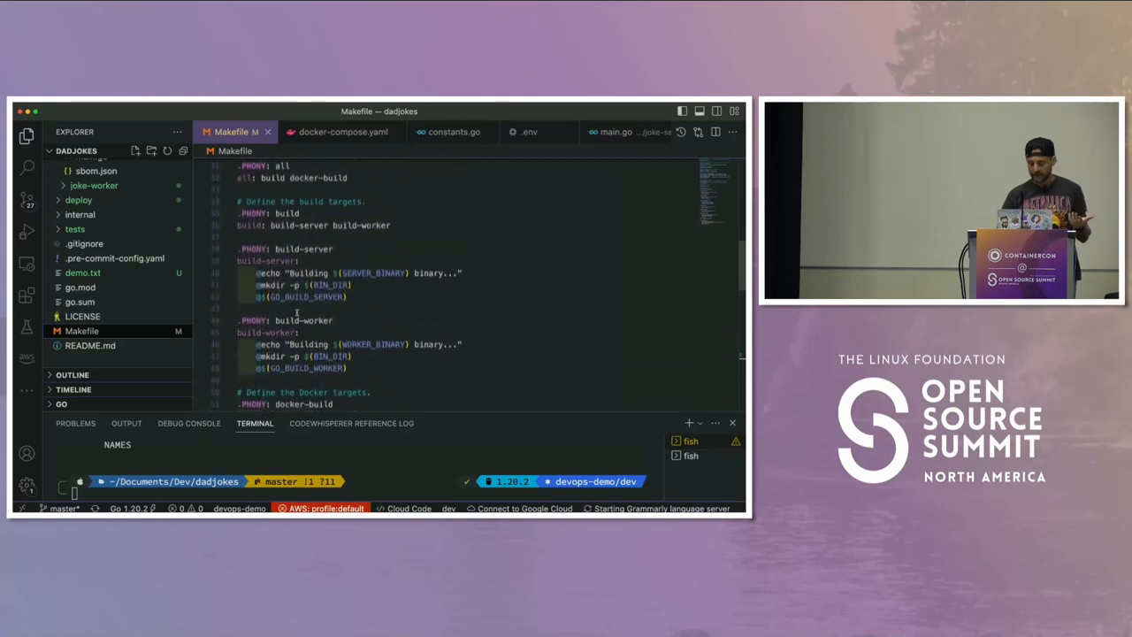
scroll(297, 311, up, 2)
scroll(296, 311, up, 2)
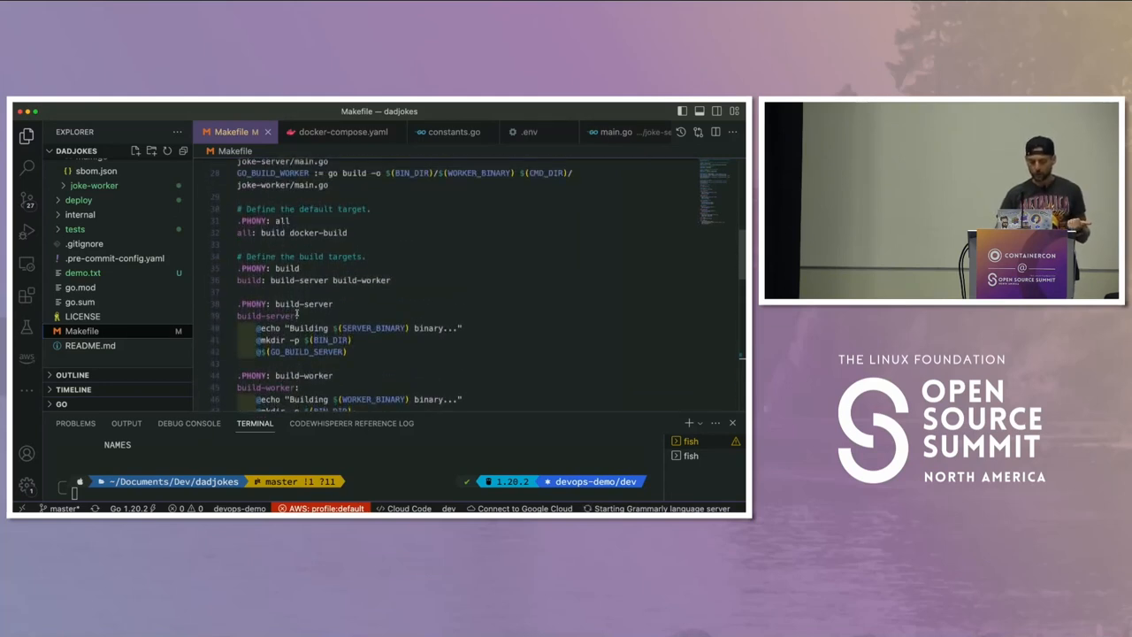
key(ctrl+f)
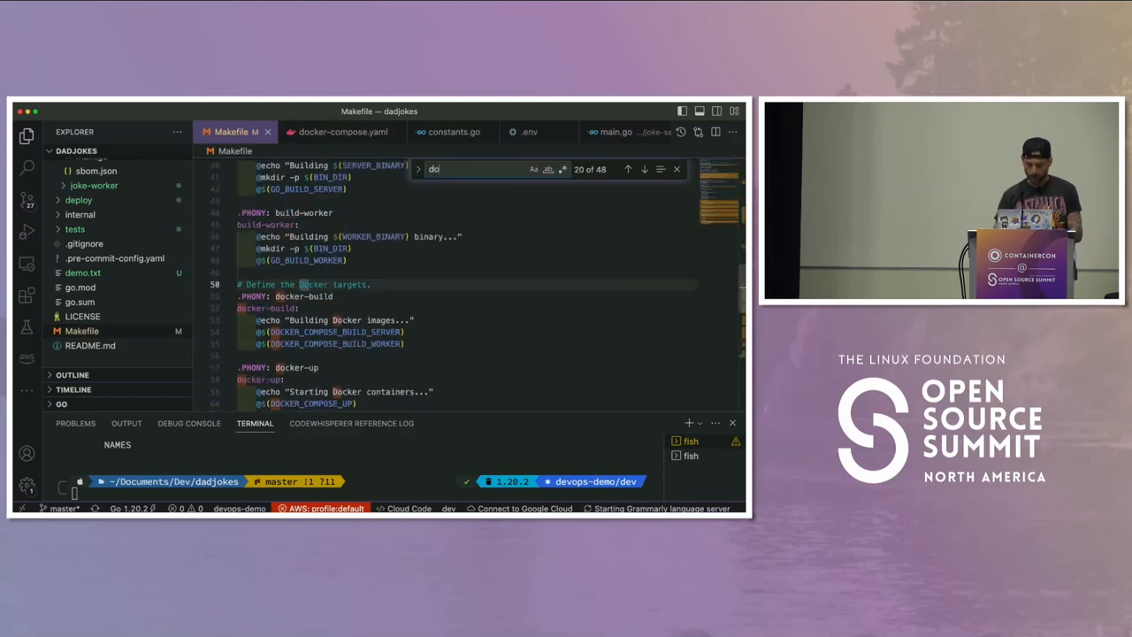
text(compoose)
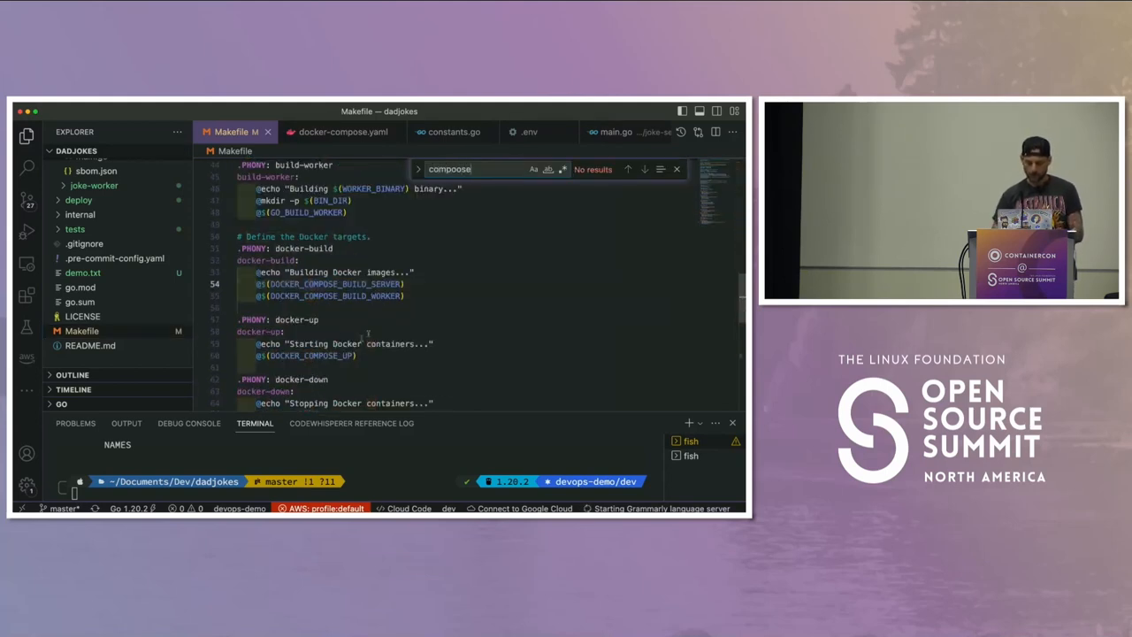
click(295, 296)
drag(267, 284, 387, 295)
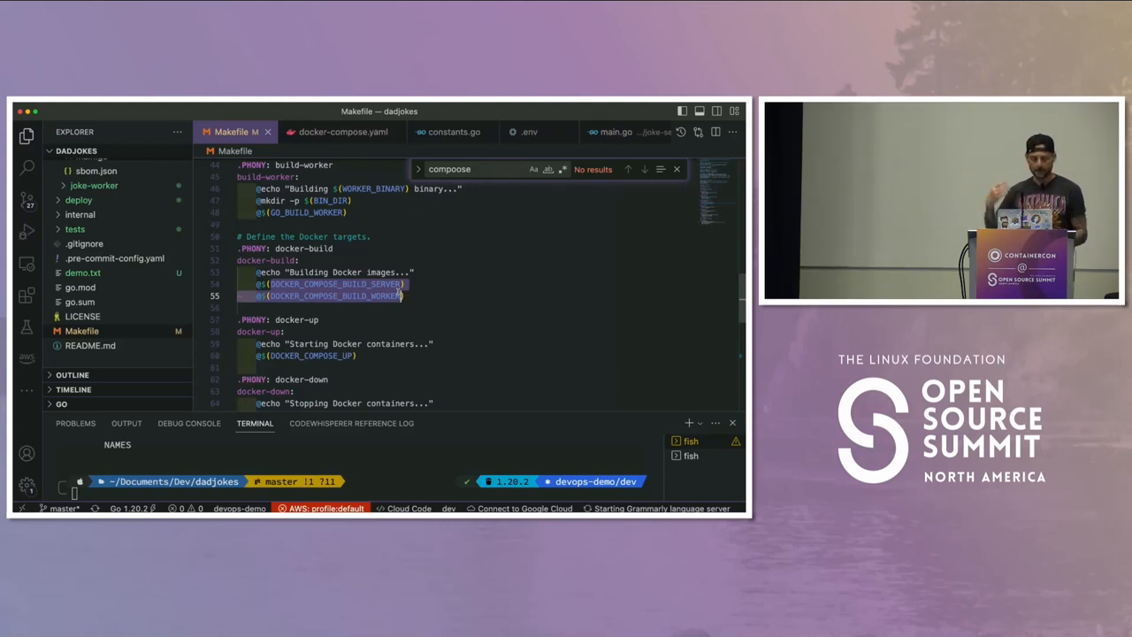
scroll(106, 265, up, 3)
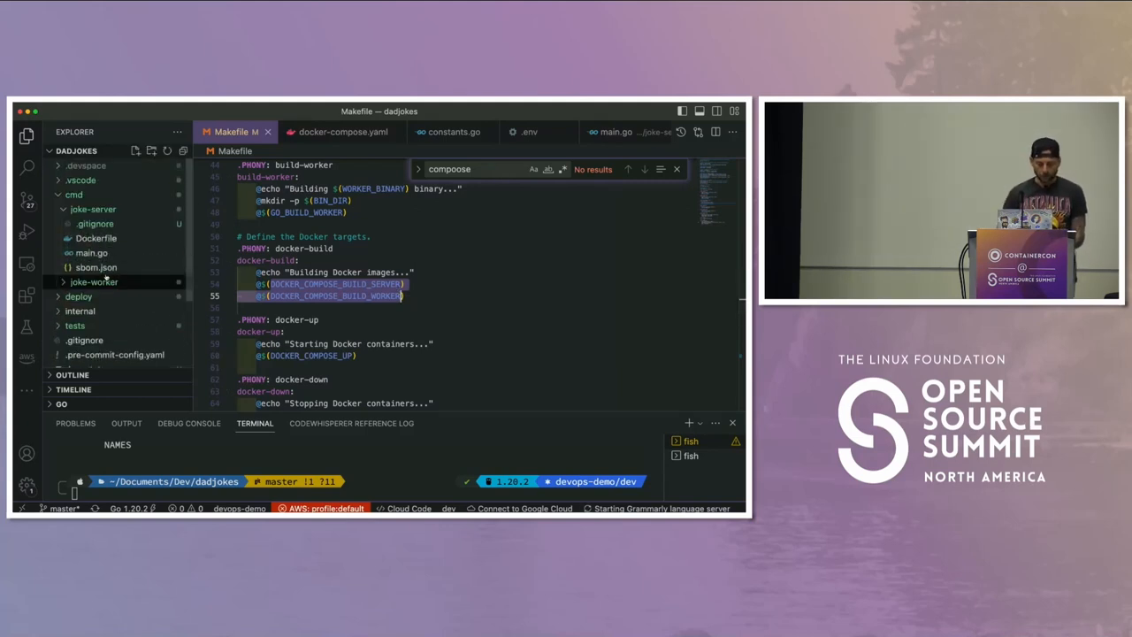
click(92, 209)
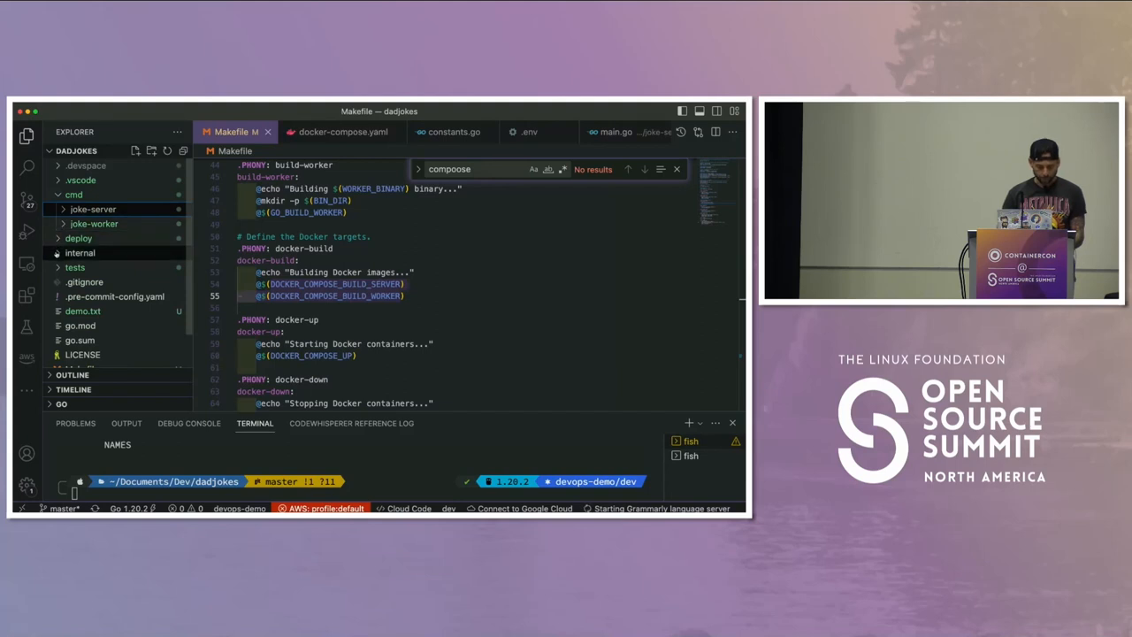
- Show the joke-server Dockerfile with the Find widget closed
click(92, 208)
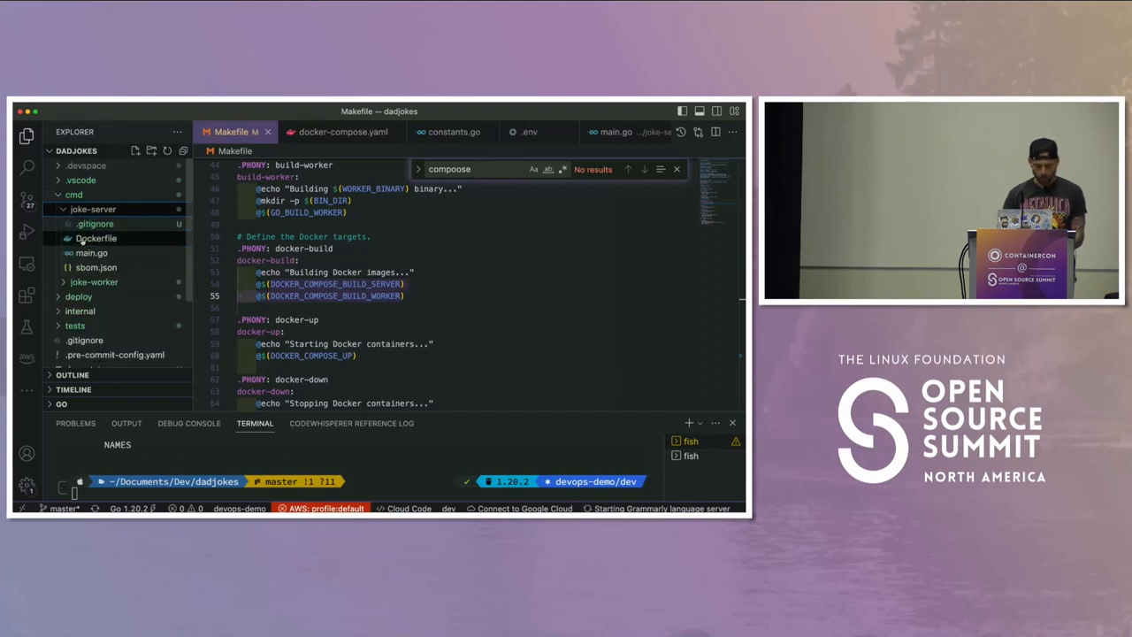
click(95, 237)
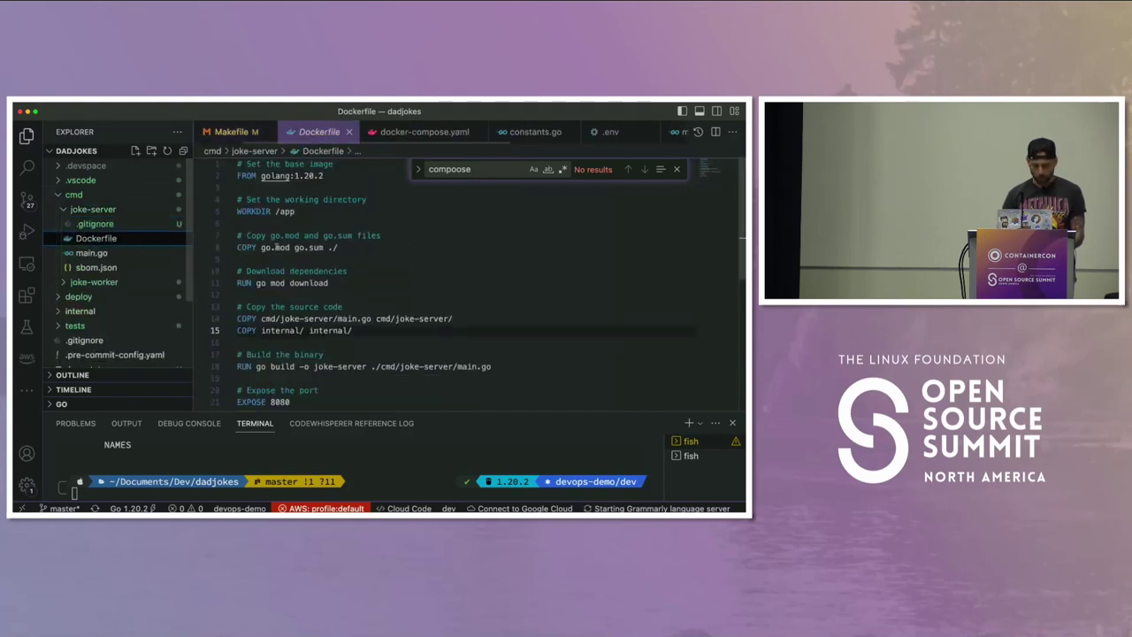
click(676, 169)
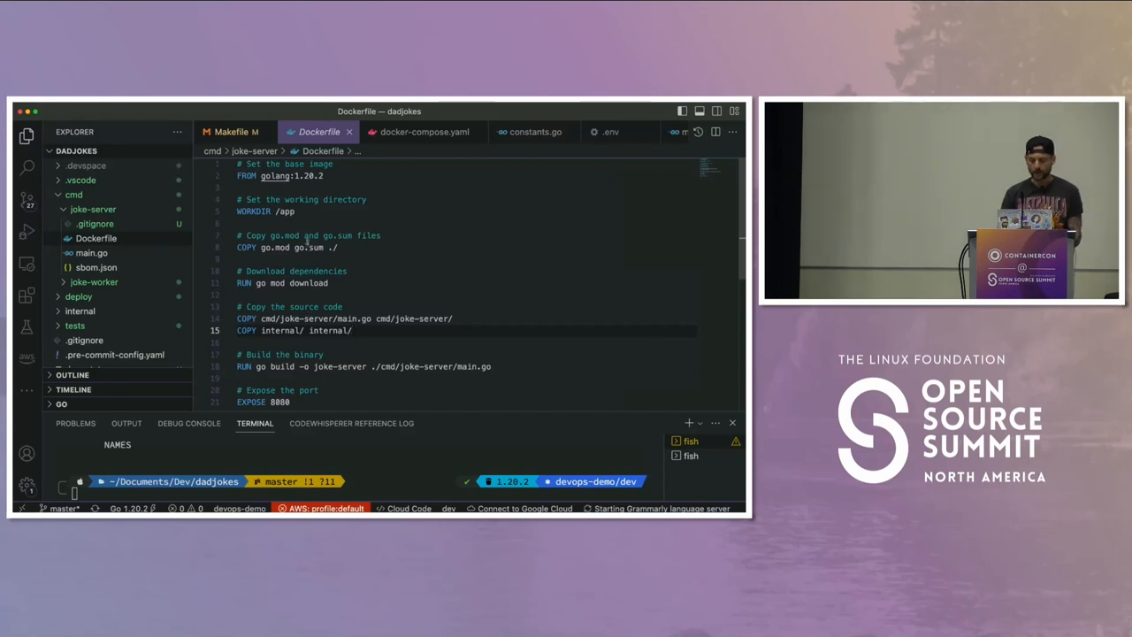
scroll(305, 316, down, 3)
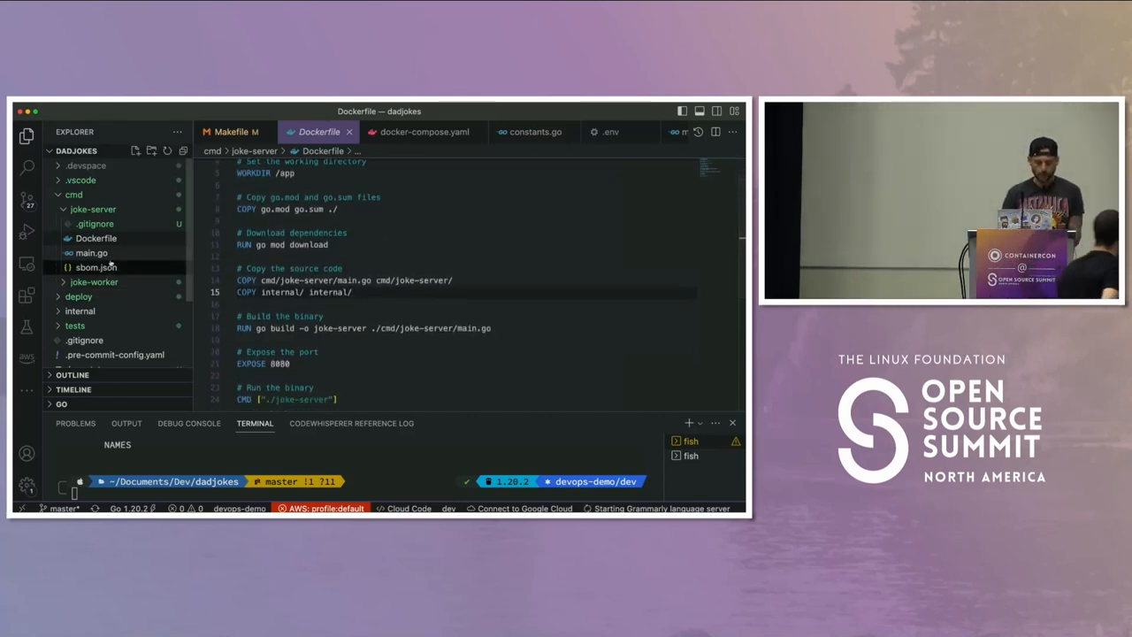
- Switch from joke-server to the joke-worker Dockerfile in the editor
click(93, 209)
click(93, 224)
click(95, 252)
scroll(317, 231, down, 1)
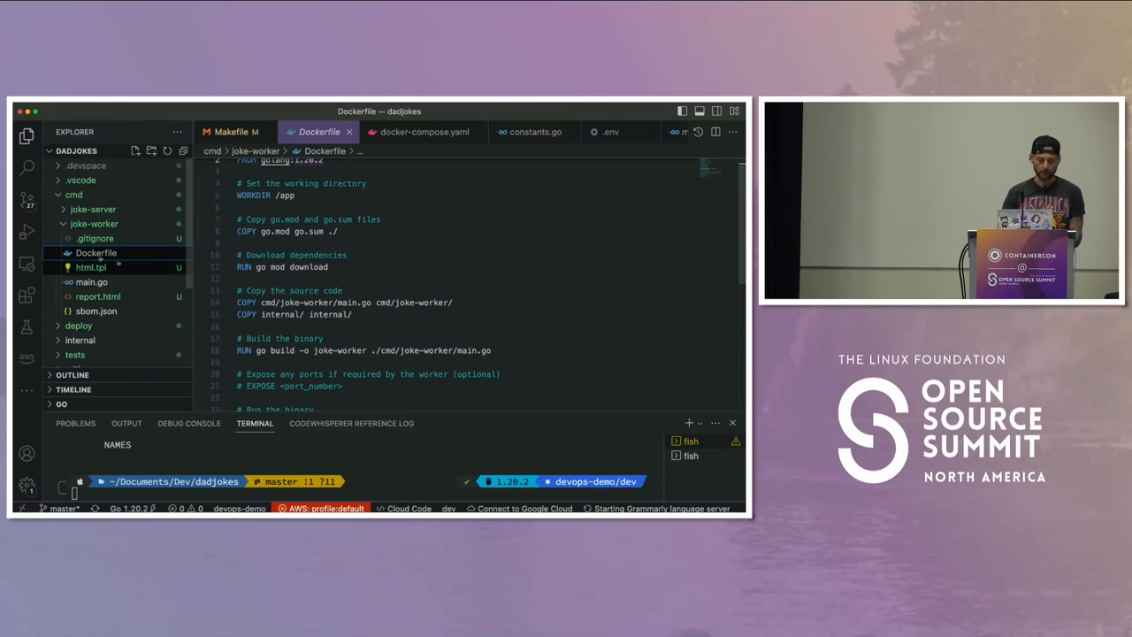
click(64, 224)
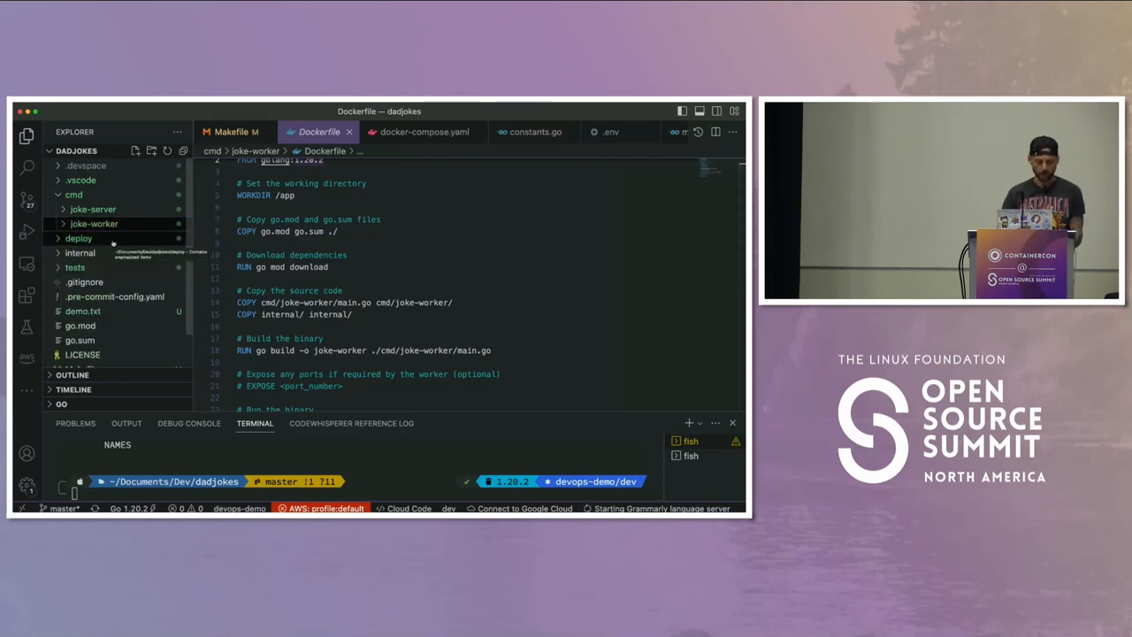
- Expand the deploy folder to reveal devspace, docker, helm and policies subfolders
click(79, 238)
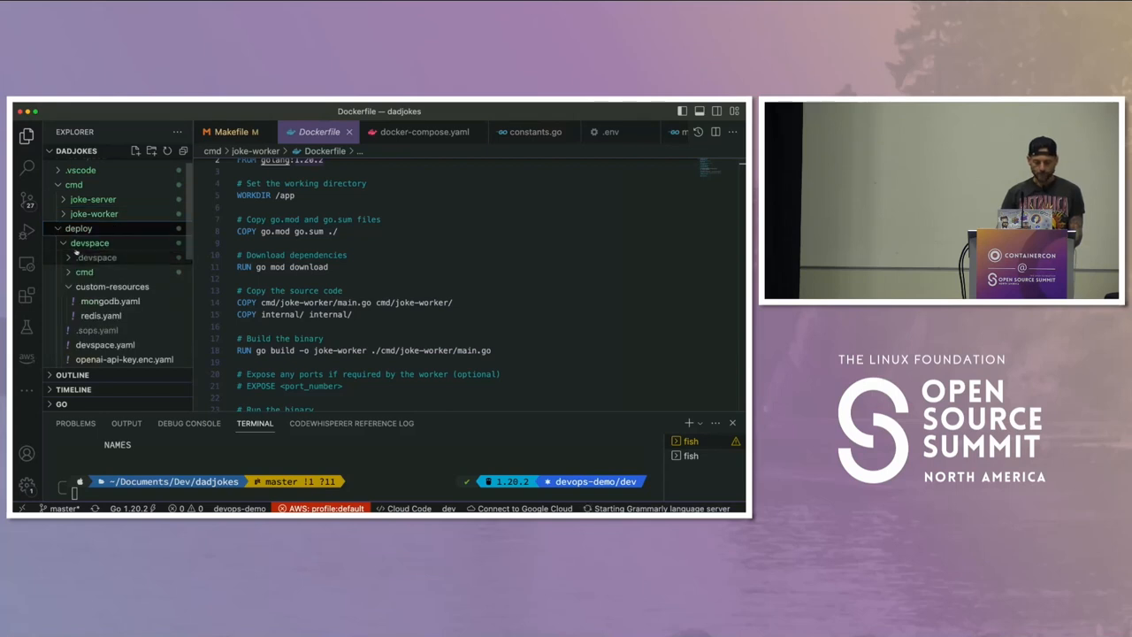
click(63, 244)
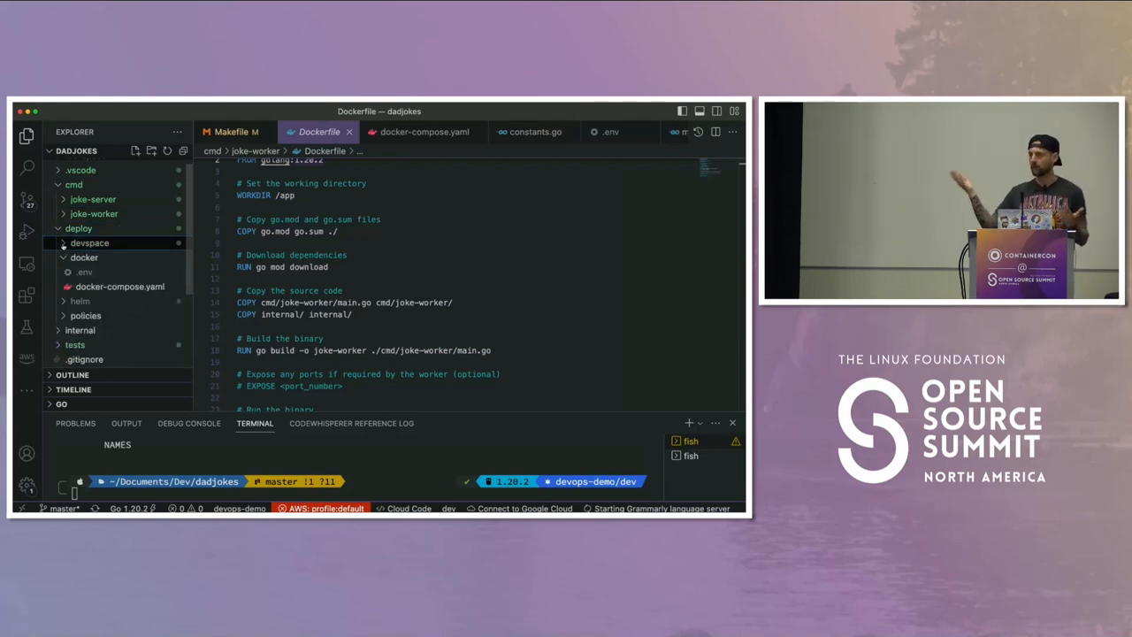
click(64, 257)
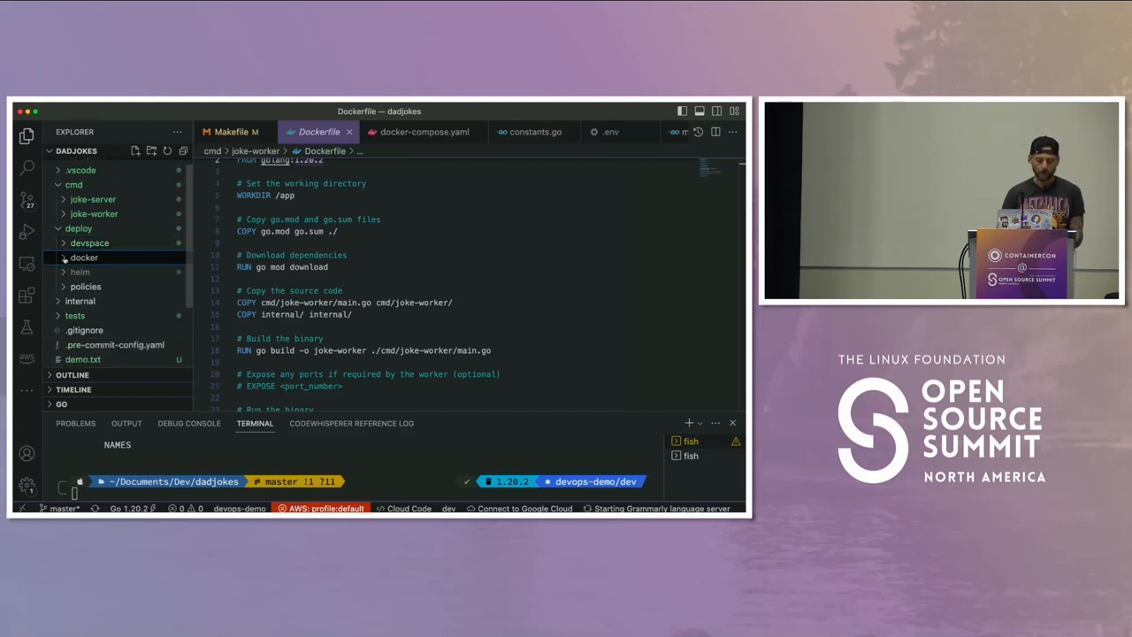
click(64, 244)
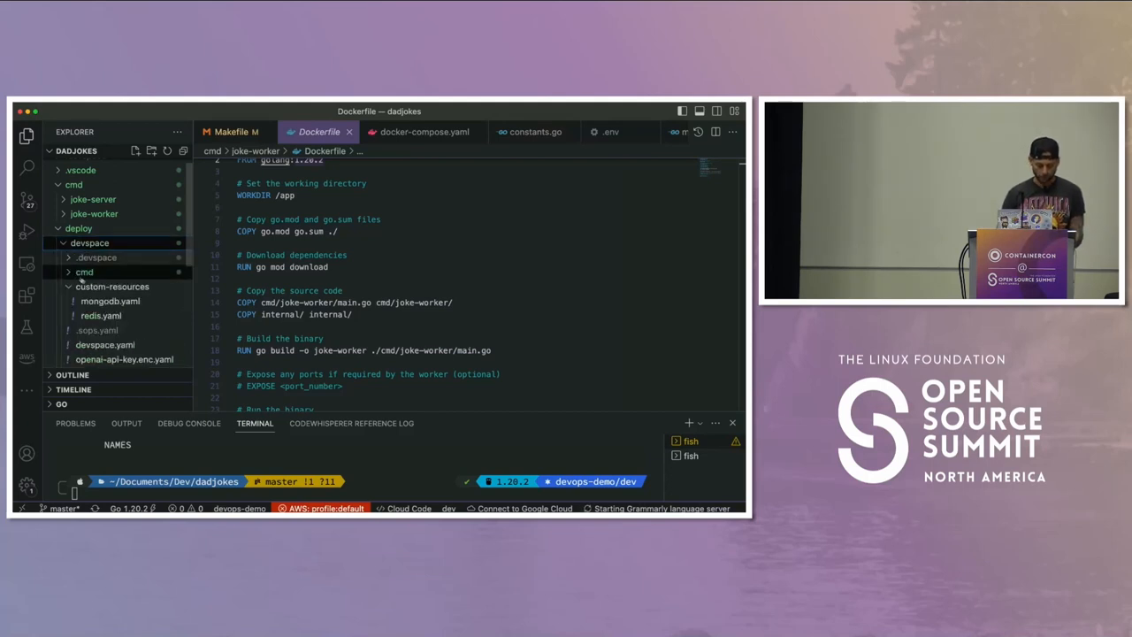
scroll(92, 294, down, 2)
click(68, 250)
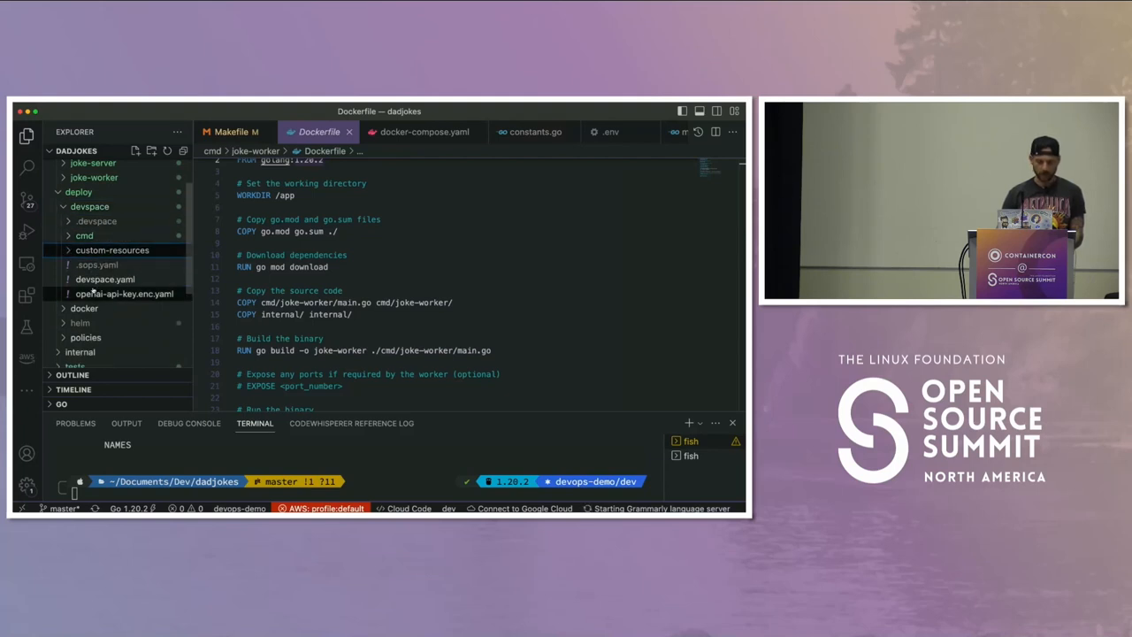
- Review devspace.yaml's pipelines, images and deployments, then enlarge the terminal showing docker ps
click(105, 279)
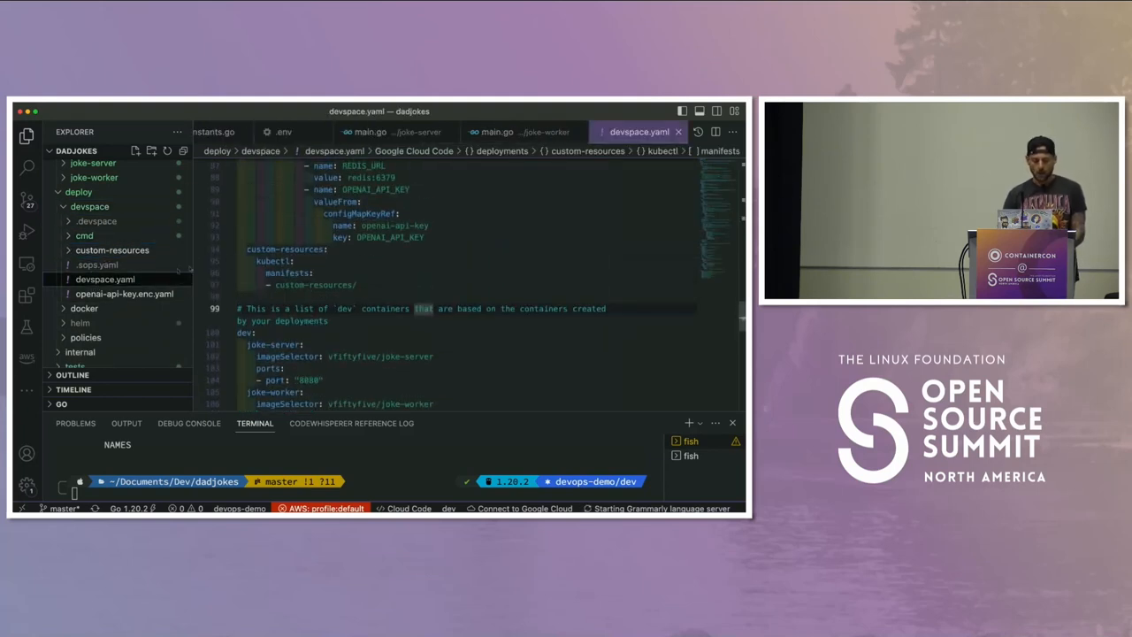
scroll(427, 261, up, 5)
scroll(427, 261, up, 5)
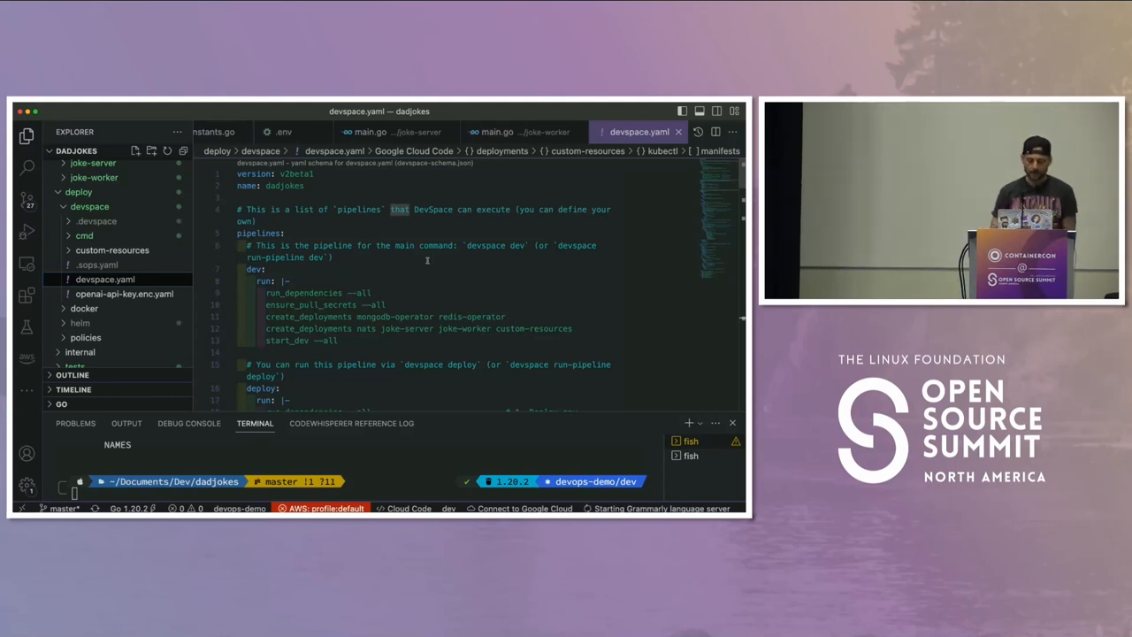
scroll(427, 260, down, 3)
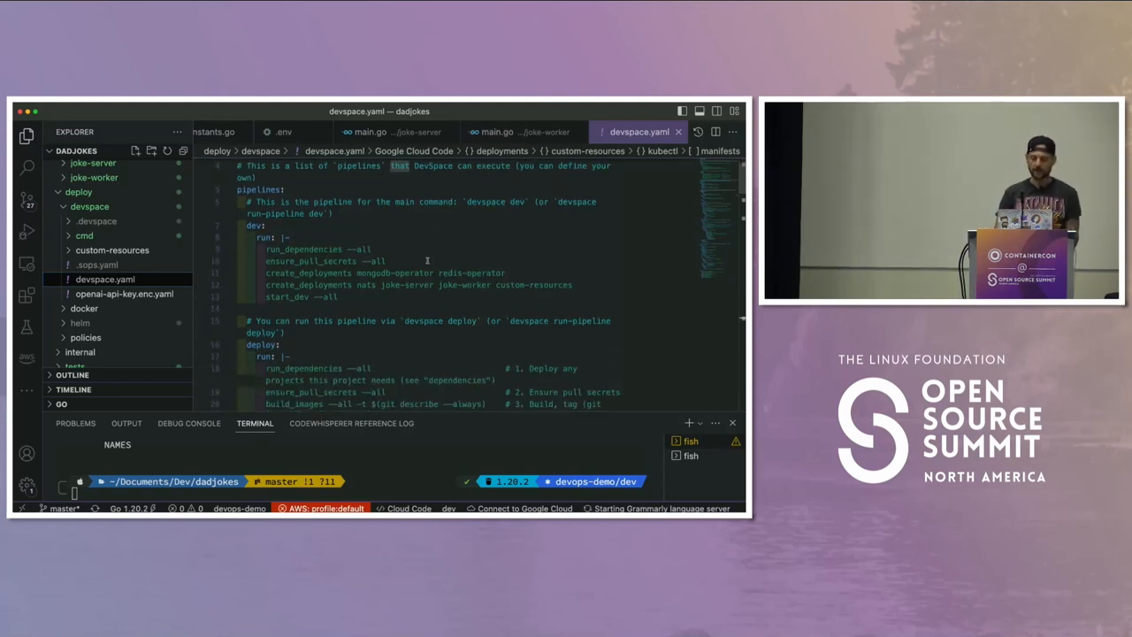
scroll(427, 260, down, 3)
scroll(427, 260, down, 3)
scroll(427, 260, down, 3)
scroll(427, 260, down, 2)
scroll(427, 260, down, 2)
scroll(427, 260, down, 1)
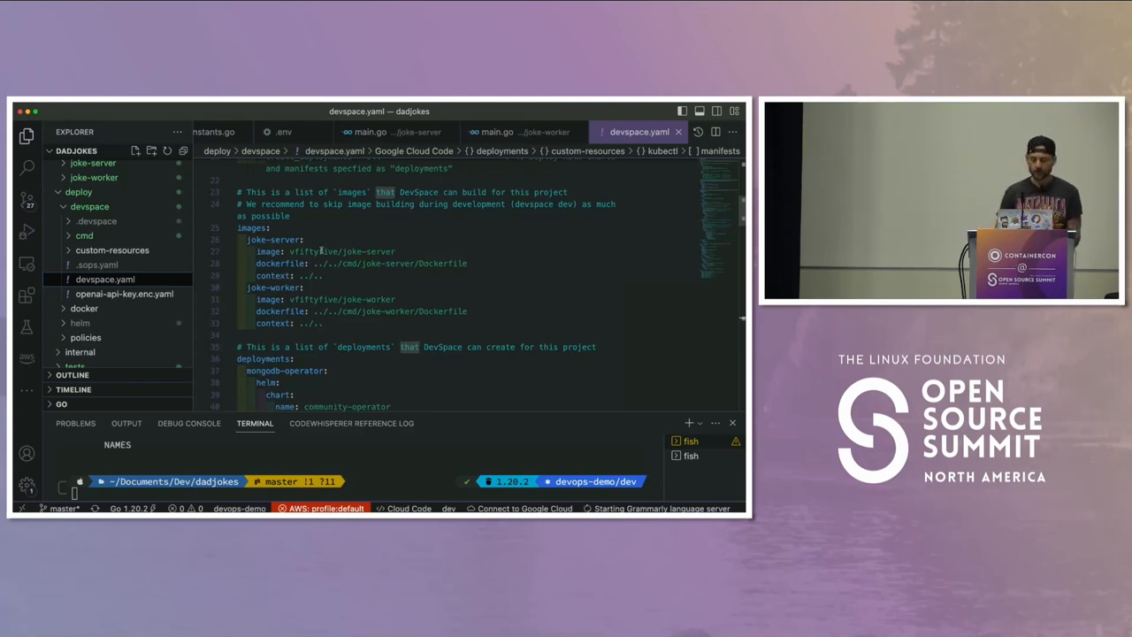
scroll(305, 241, up, 2)
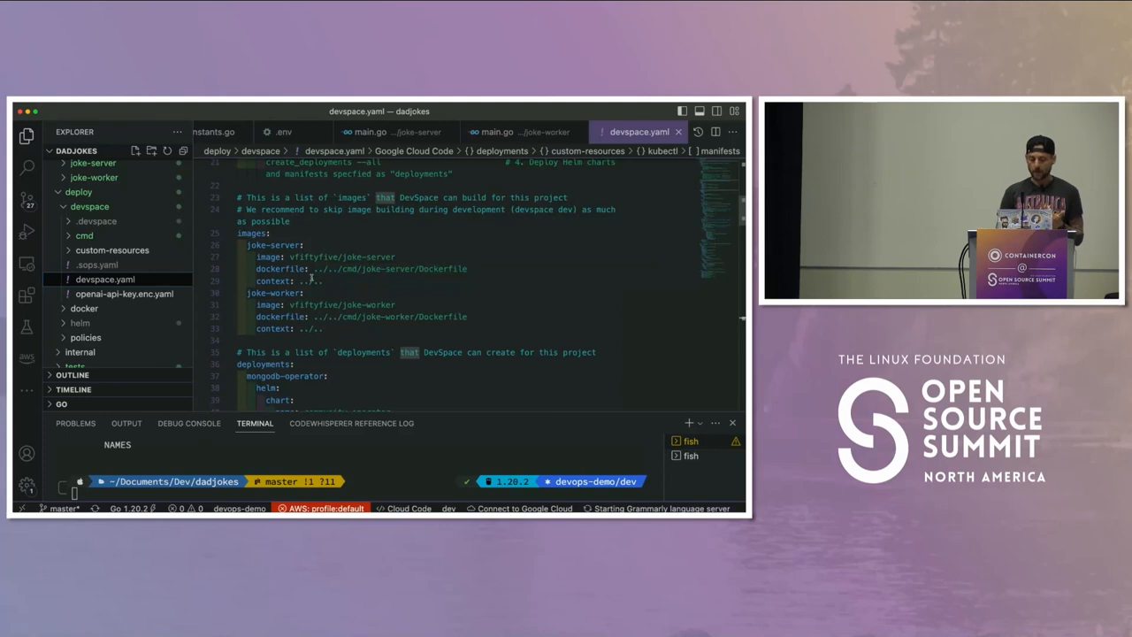
mouse_move(311, 280)
scroll(336, 289, down, 1)
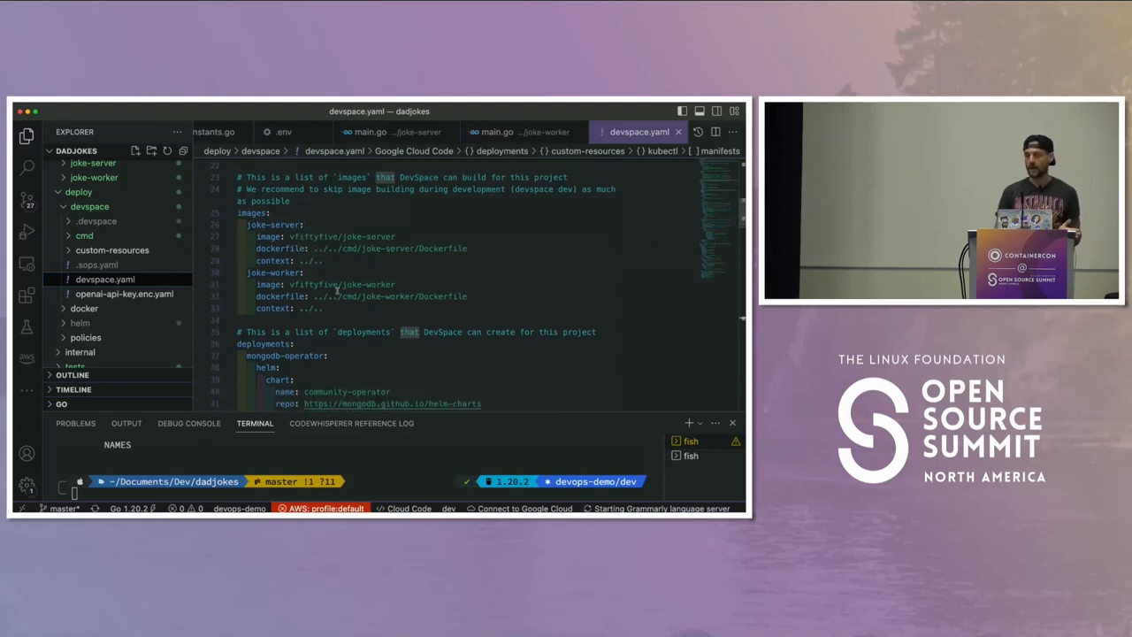
scroll(336, 289, down, 2)
scroll(336, 289, down, 1)
scroll(336, 289, down, 2)
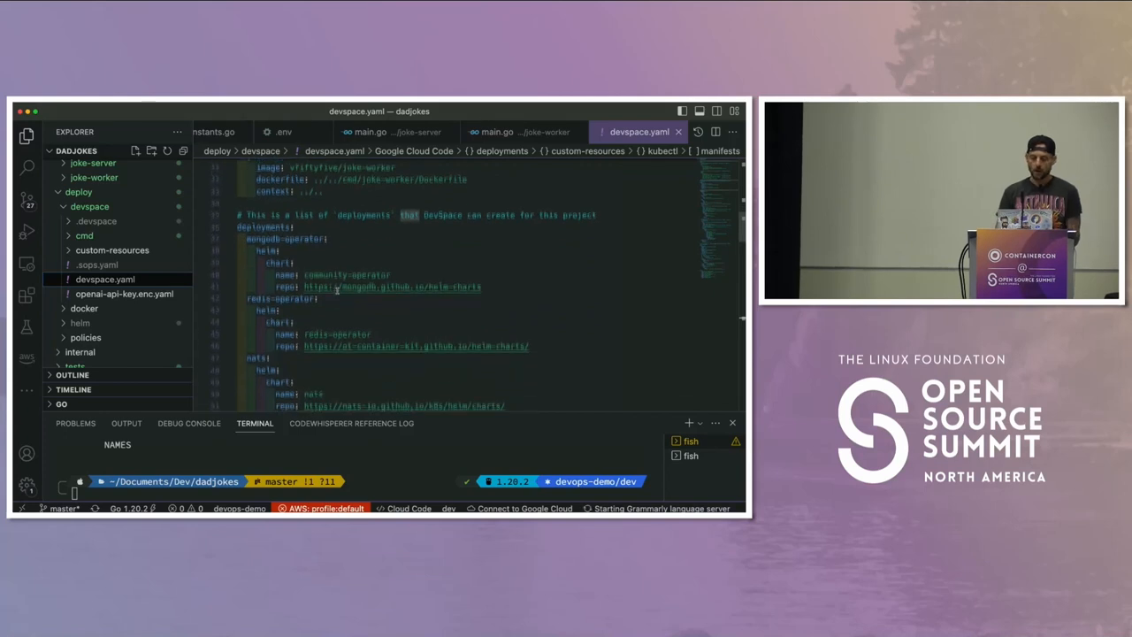
scroll(336, 289, down, 2)
scroll(336, 291, down, 1)
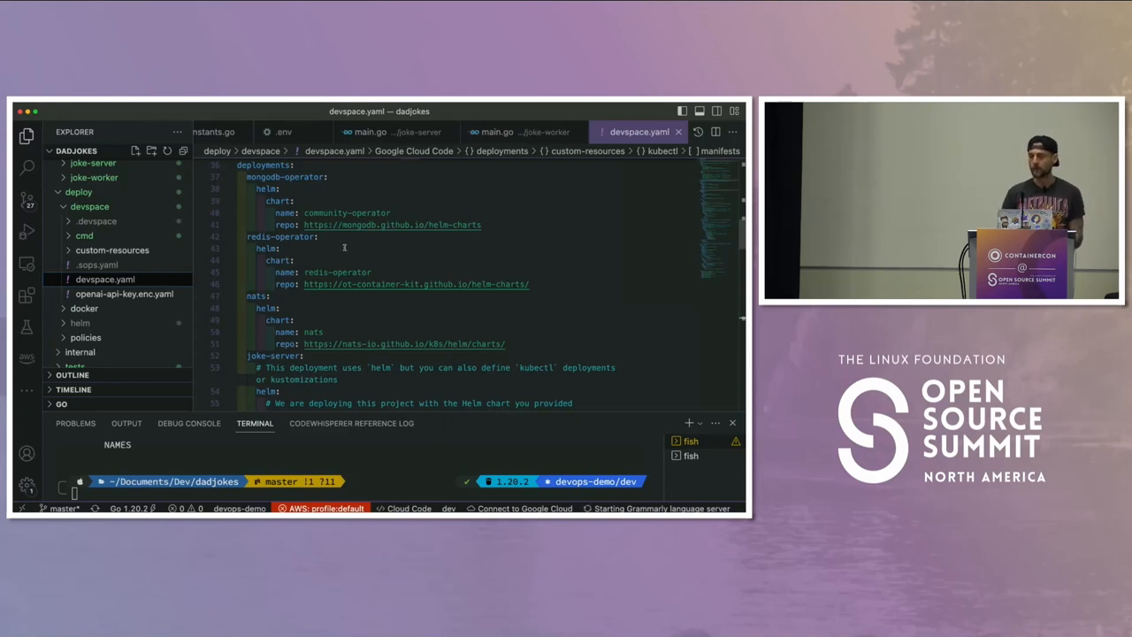
scroll(344, 247, up, 1)
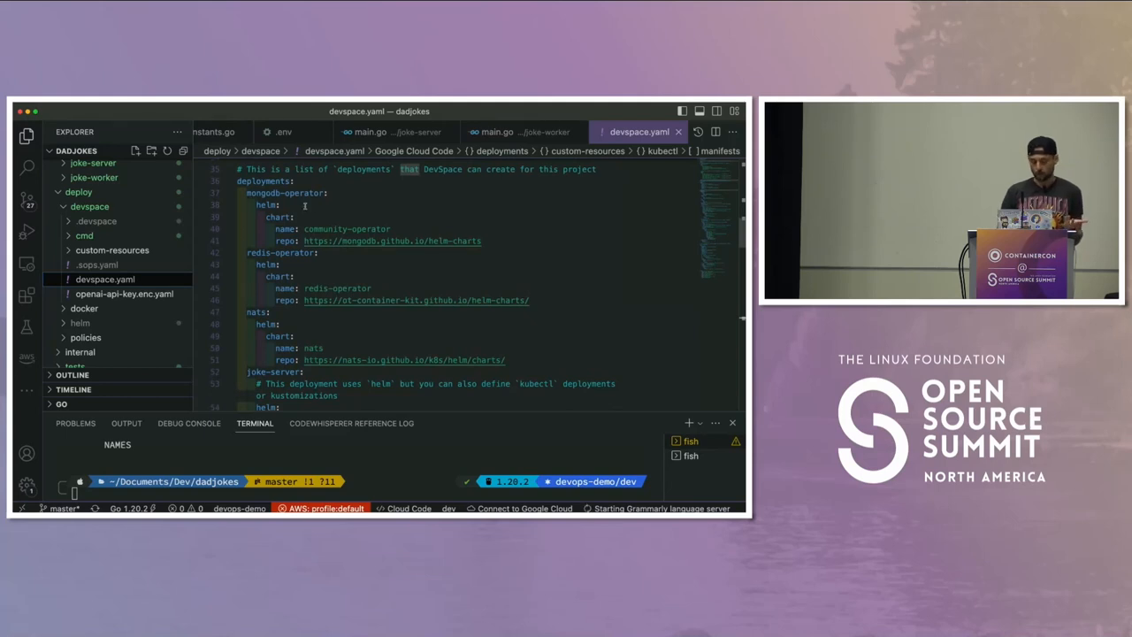
scroll(303, 203, down, 3)
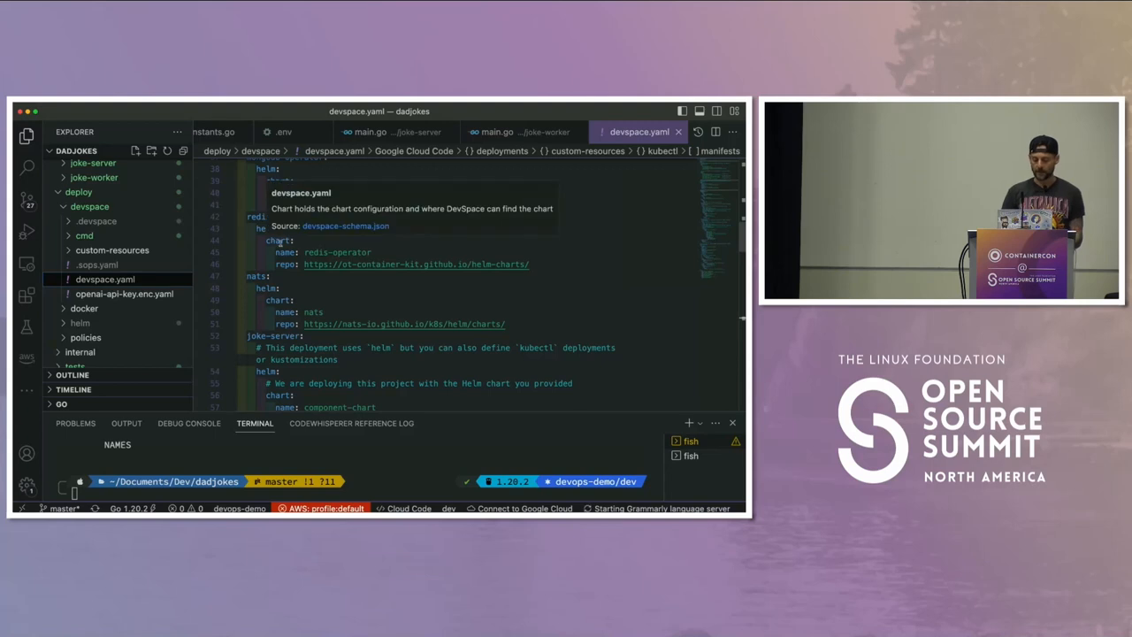
scroll(289, 254, down, 2)
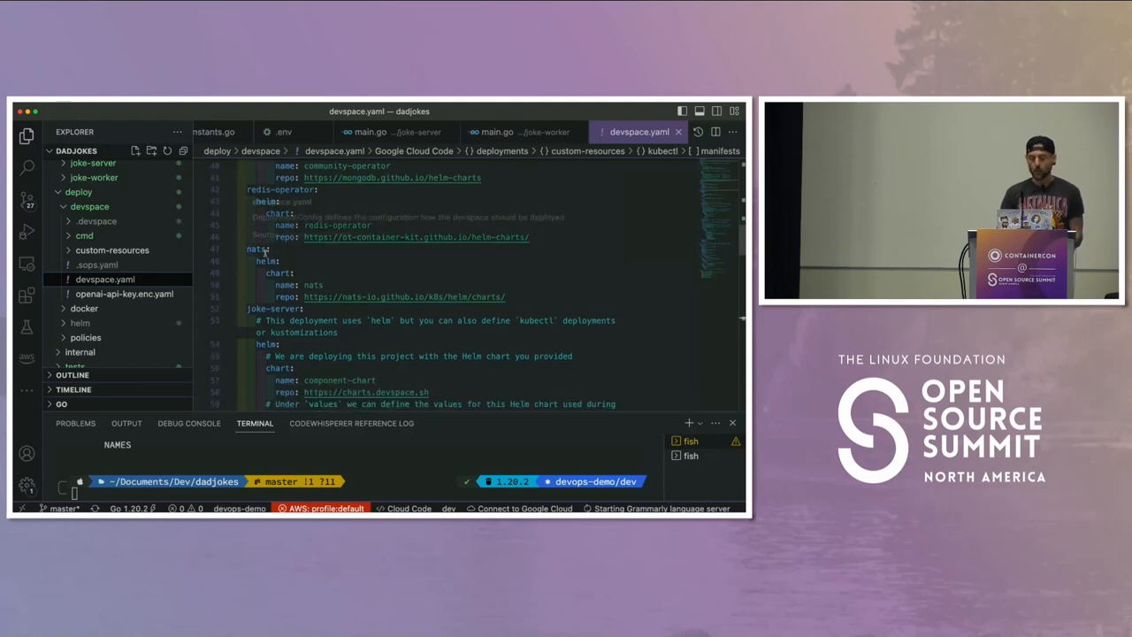
scroll(274, 253, down, 2)
scroll(270, 252, down, 2)
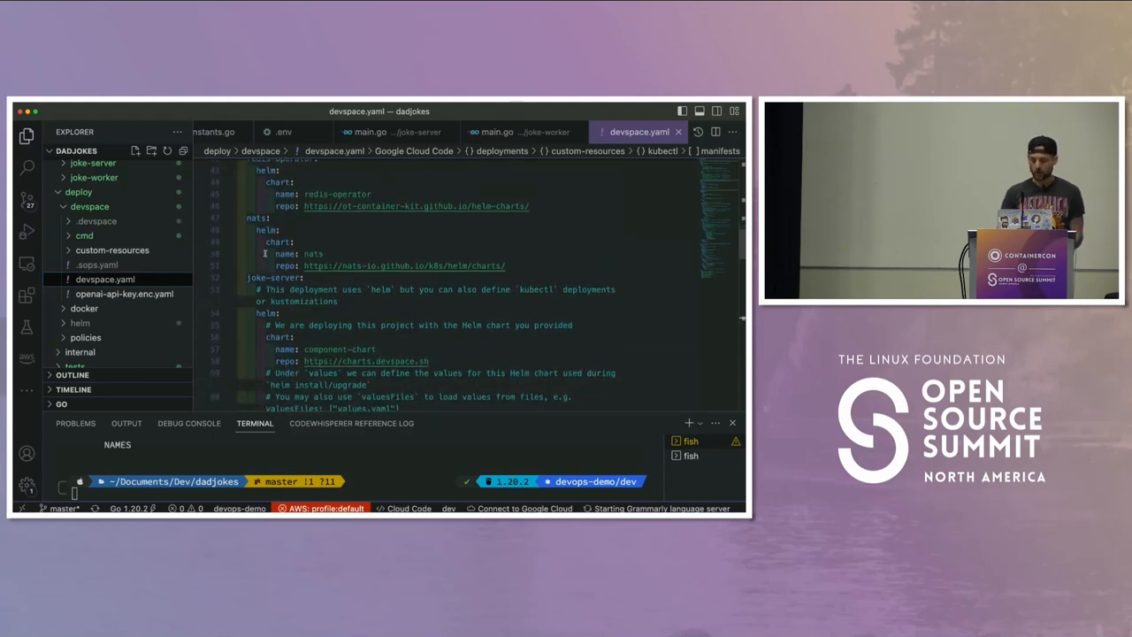
scroll(283, 252, up, 3)
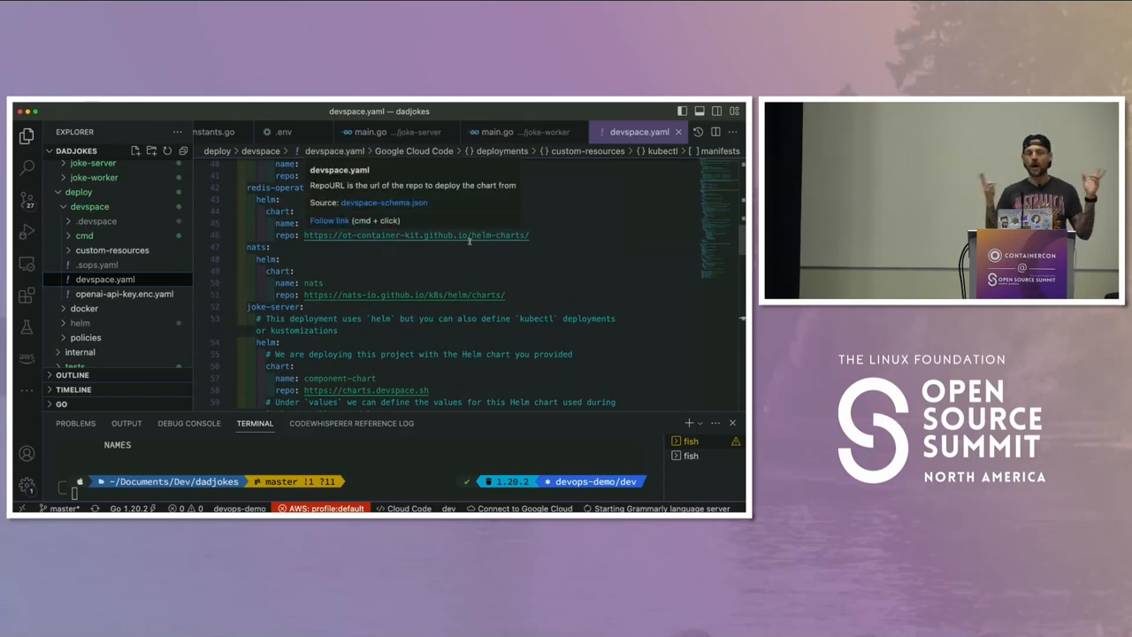
mouse_move(416, 235)
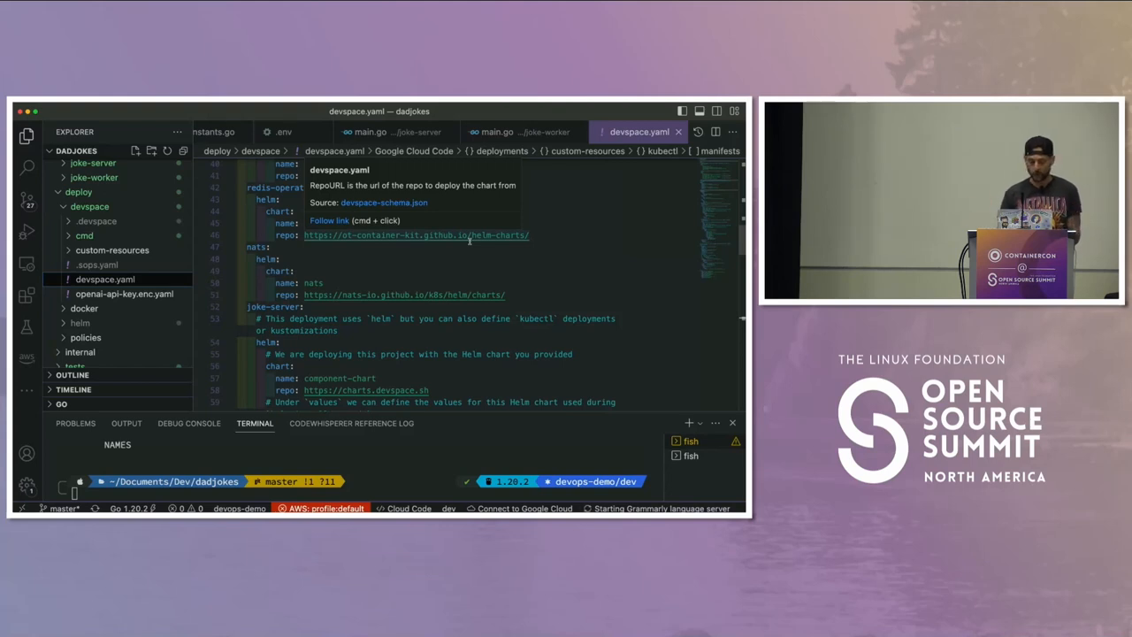
scroll(469, 240, down, 3)
scroll(469, 240, down, 4)
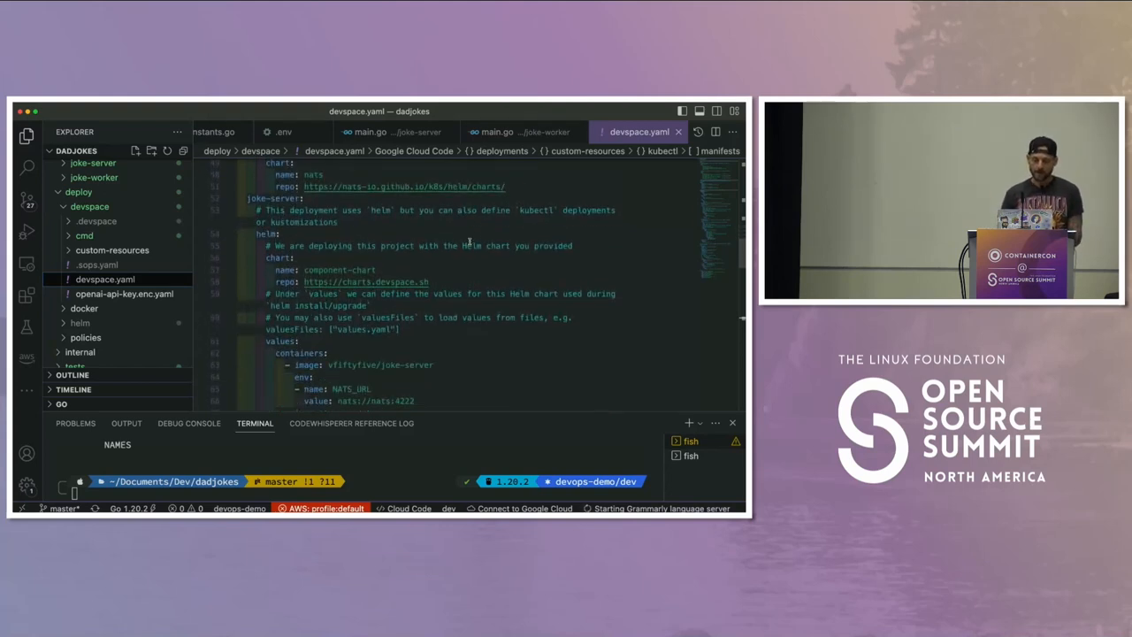
scroll(277, 229, down, 2)
scroll(277, 229, down, 3)
scroll(276, 229, down, 3)
scroll(277, 229, down, 2)
scroll(277, 229, down, 2)
scroll(277, 229, up, 3)
scroll(277, 228, up, 3)
scroll(277, 229, up, 2)
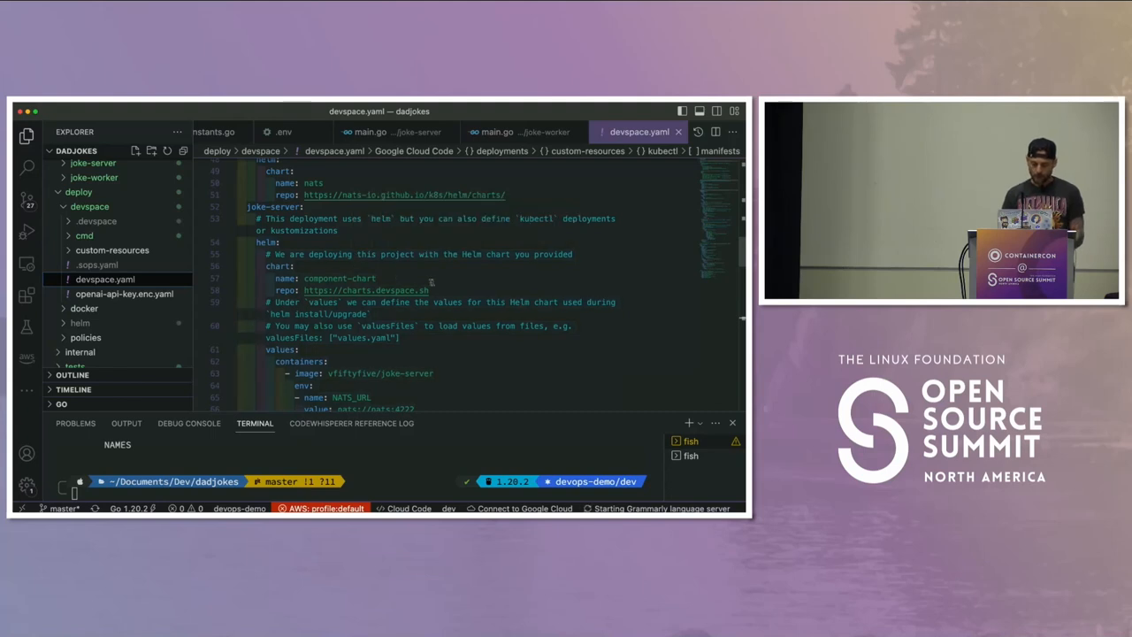
scroll(432, 281, down, 1)
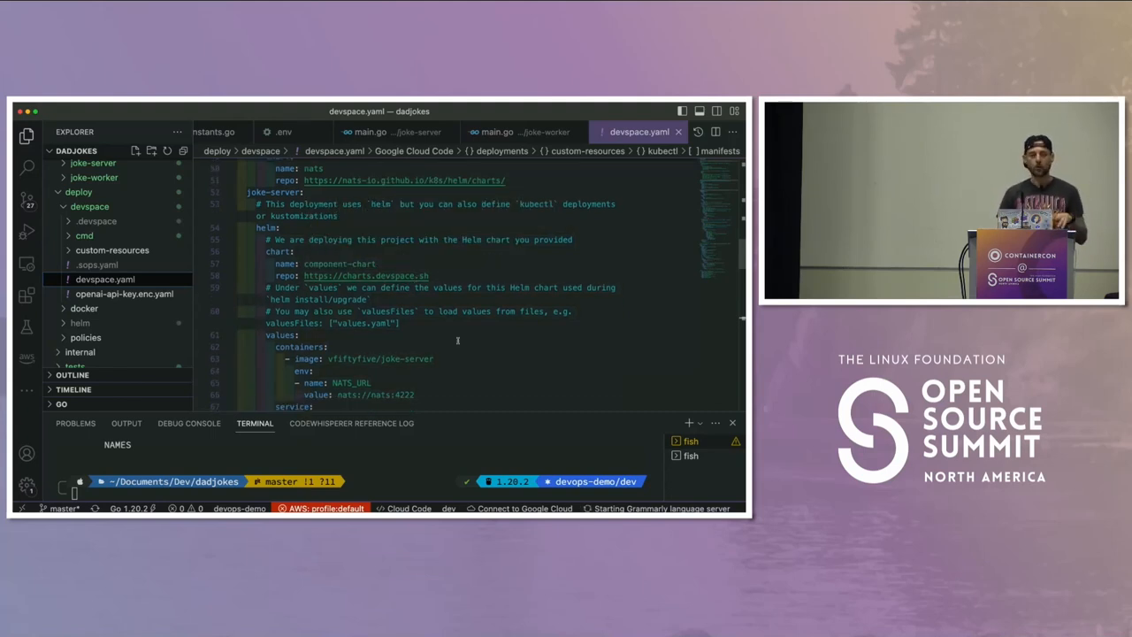
scroll(457, 340, down, 3)
scroll(398, 309, down, 3)
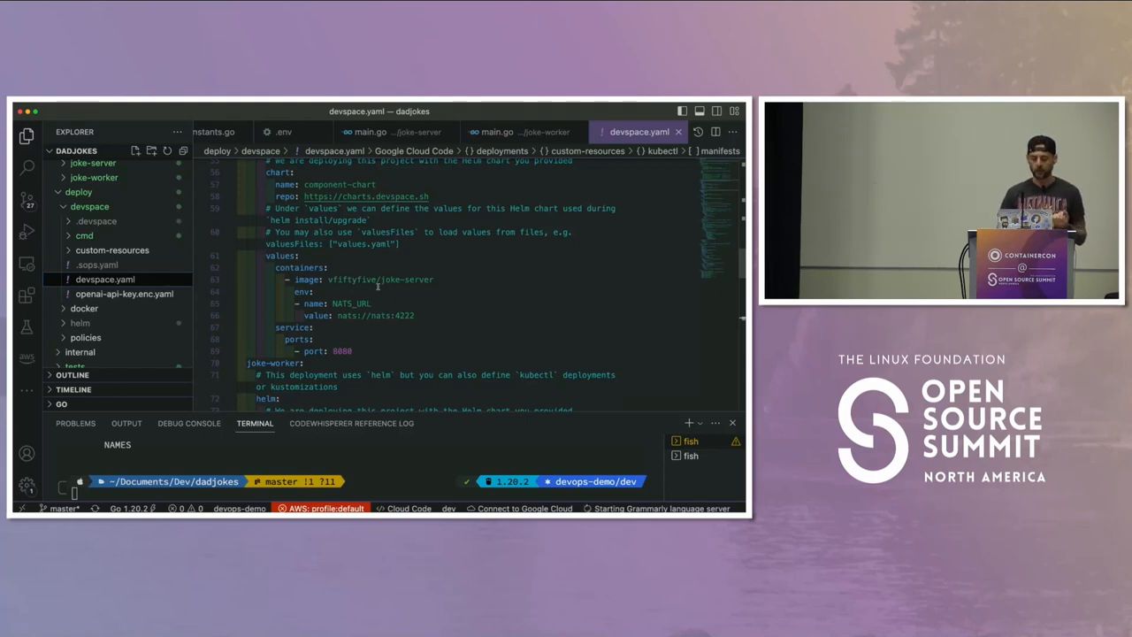
scroll(378, 284, up, 3)
scroll(354, 292, up, 2)
scroll(344, 301, down, 3)
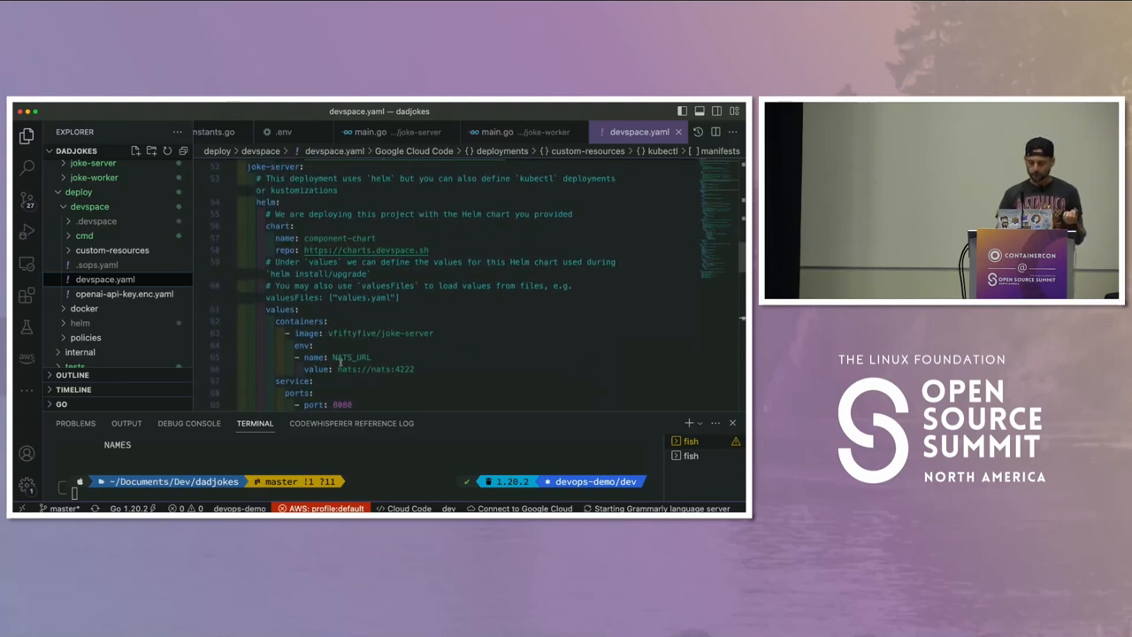
scroll(334, 355, down, 1)
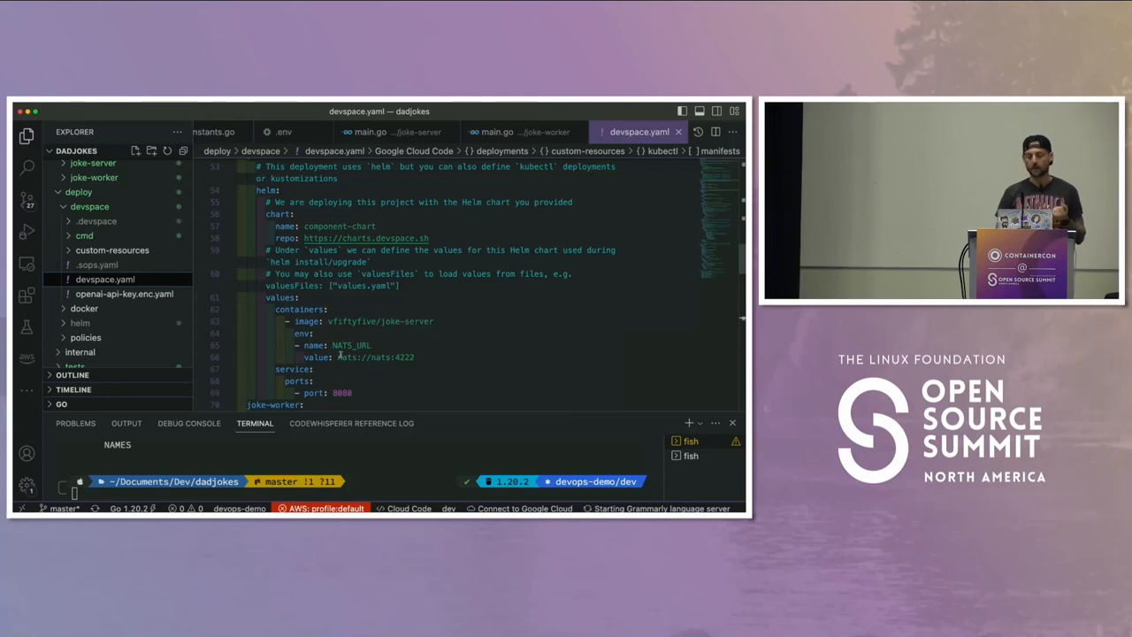
scroll(347, 353, down, 3)
scroll(346, 354, down, 3)
scroll(347, 354, down, 2)
scroll(346, 354, down, 3)
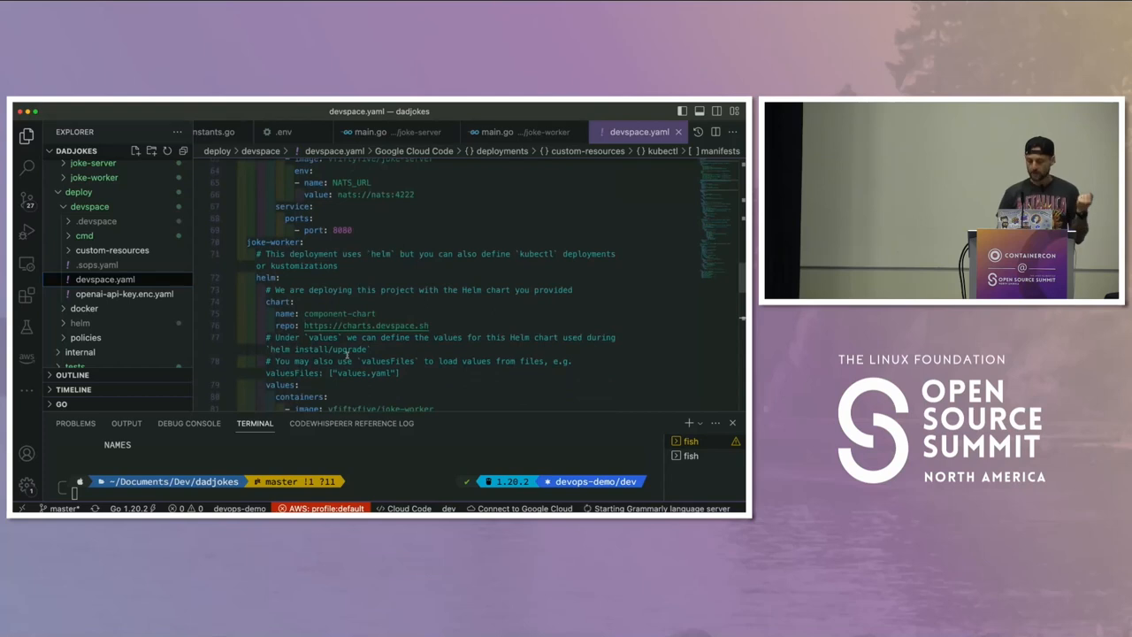
scroll(347, 354, down, 3)
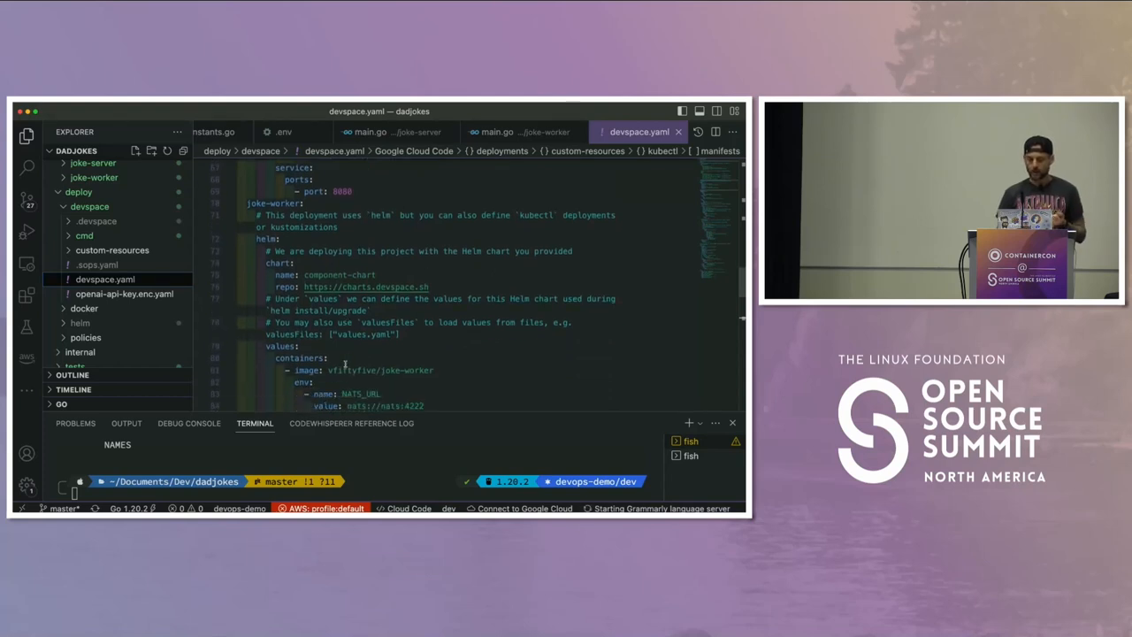
scroll(344, 364, down, 3)
scroll(345, 364, down, 2)
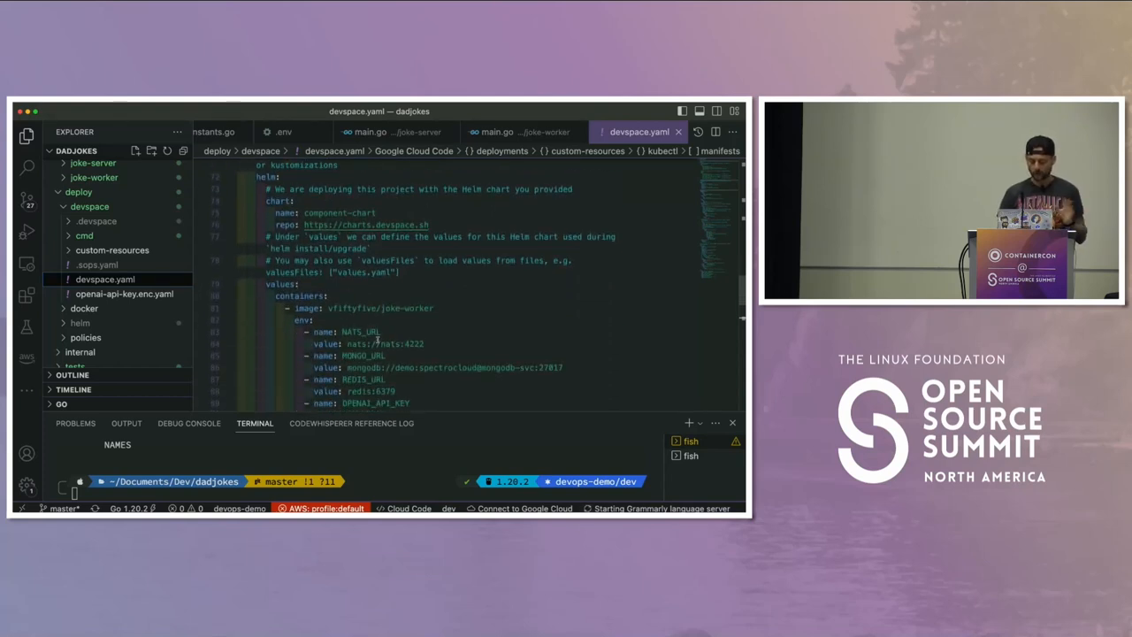
scroll(377, 338, down, 2)
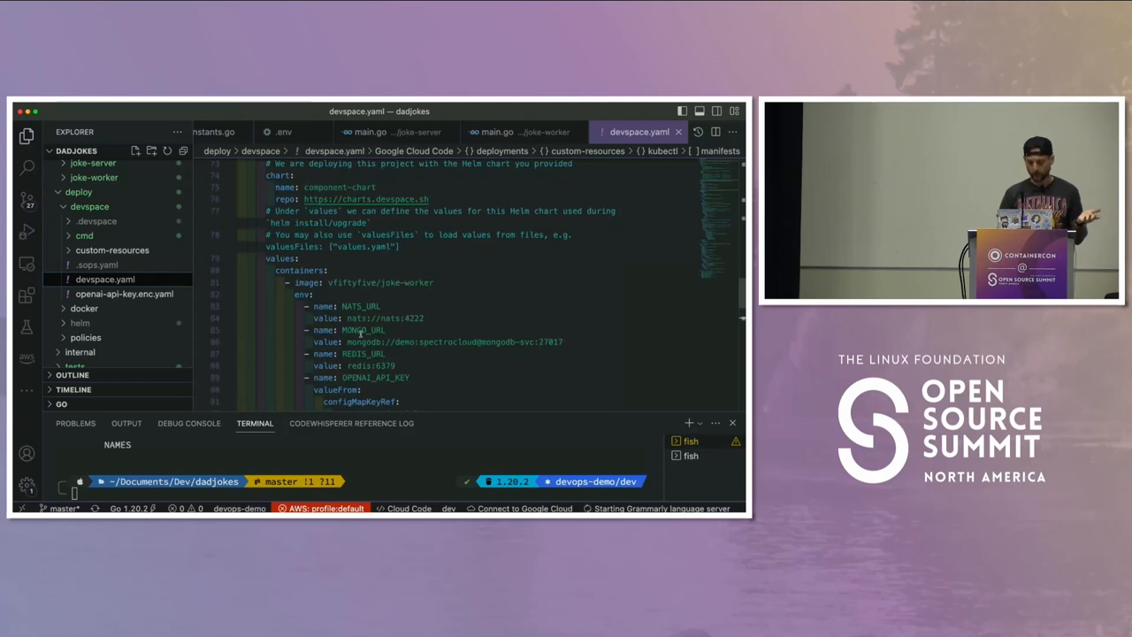
scroll(360, 331, down, 2)
scroll(360, 332, down, 2)
scroll(371, 332, down, 2)
scroll(371, 332, down, 1)
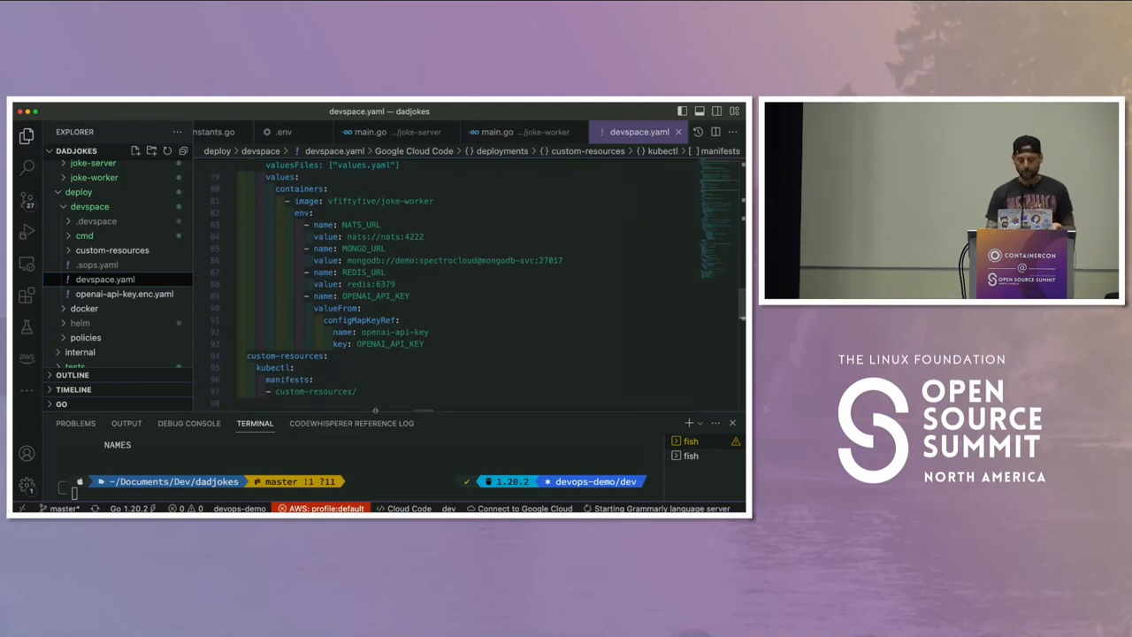
drag(376, 409, 376, 340)
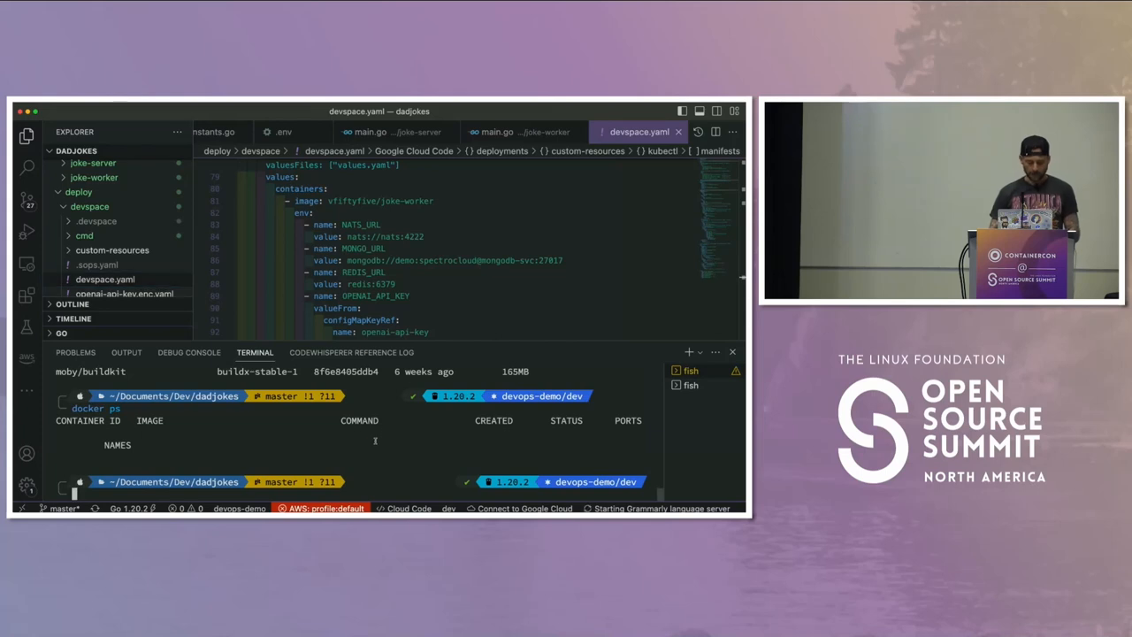
- Generate openai-api-key.yaml with kubectl create configmap in a cleared terminal
key(ctrl+l)
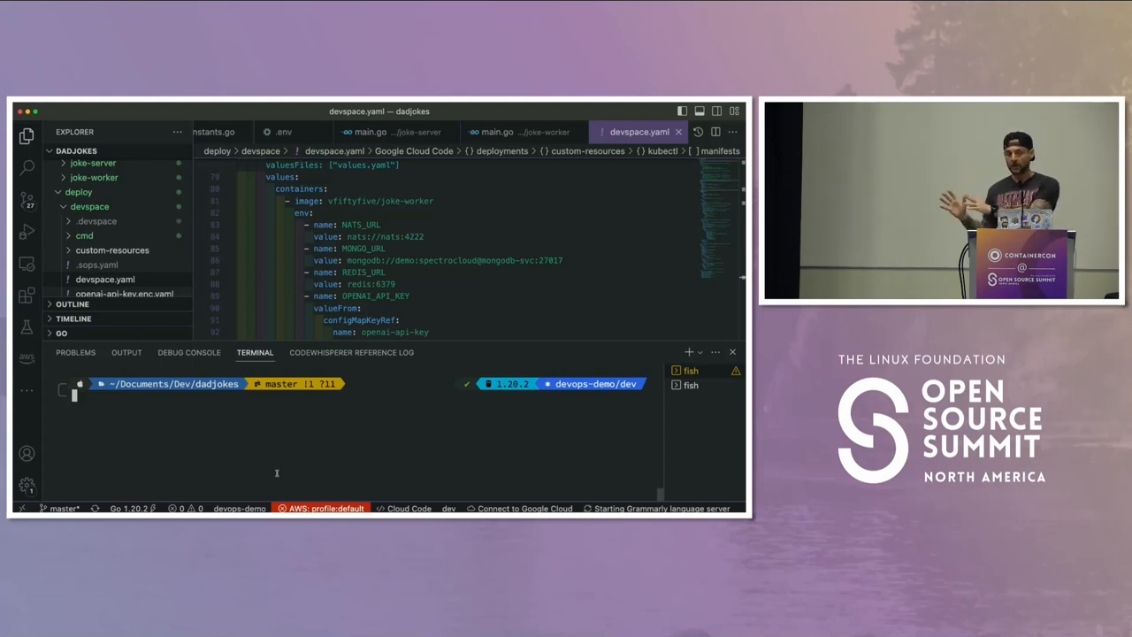
text(k)
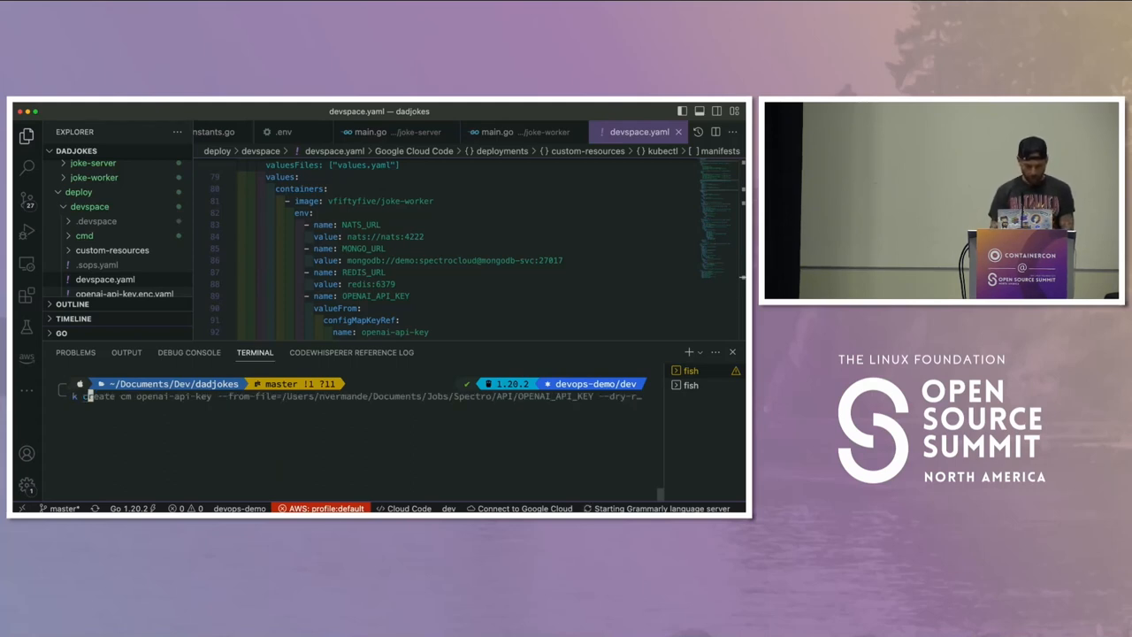
key(Right)
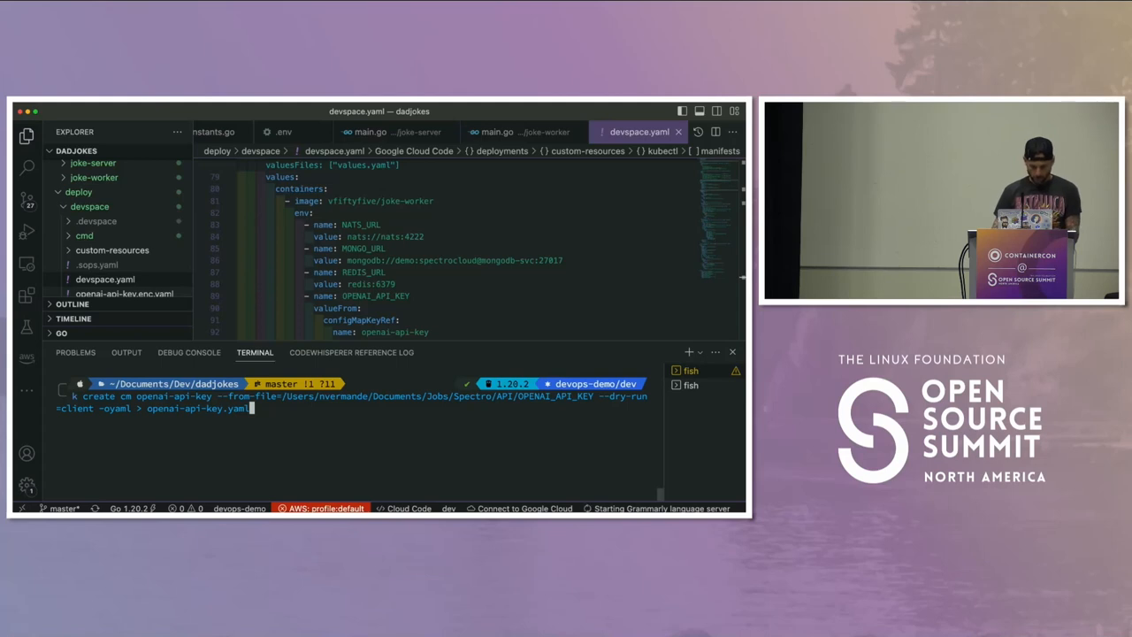
key(Return)
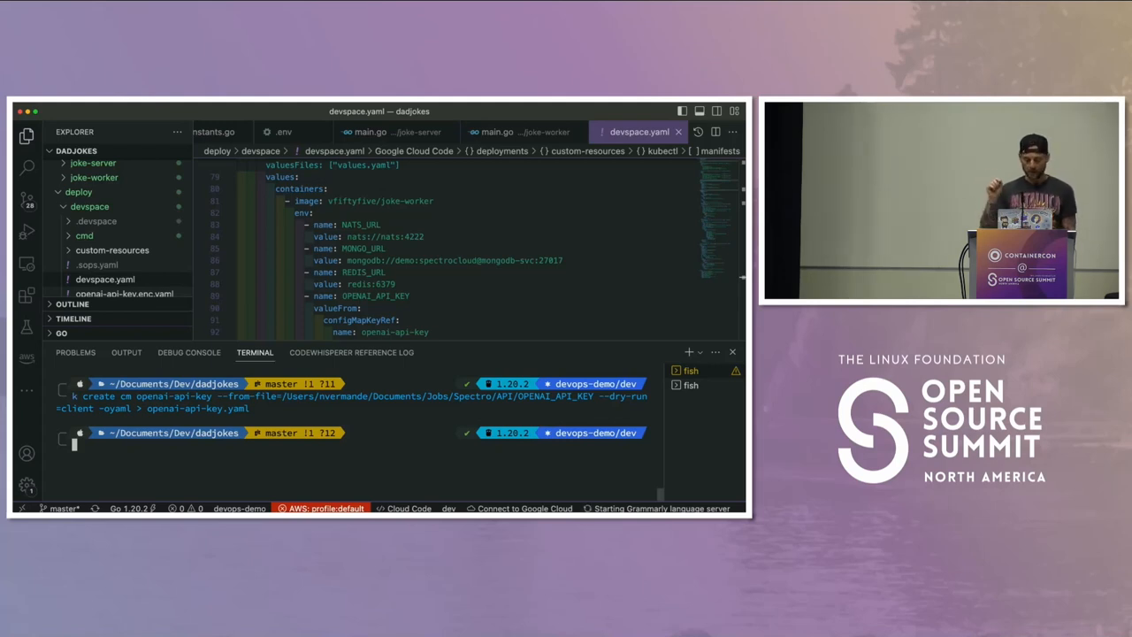
text(git )
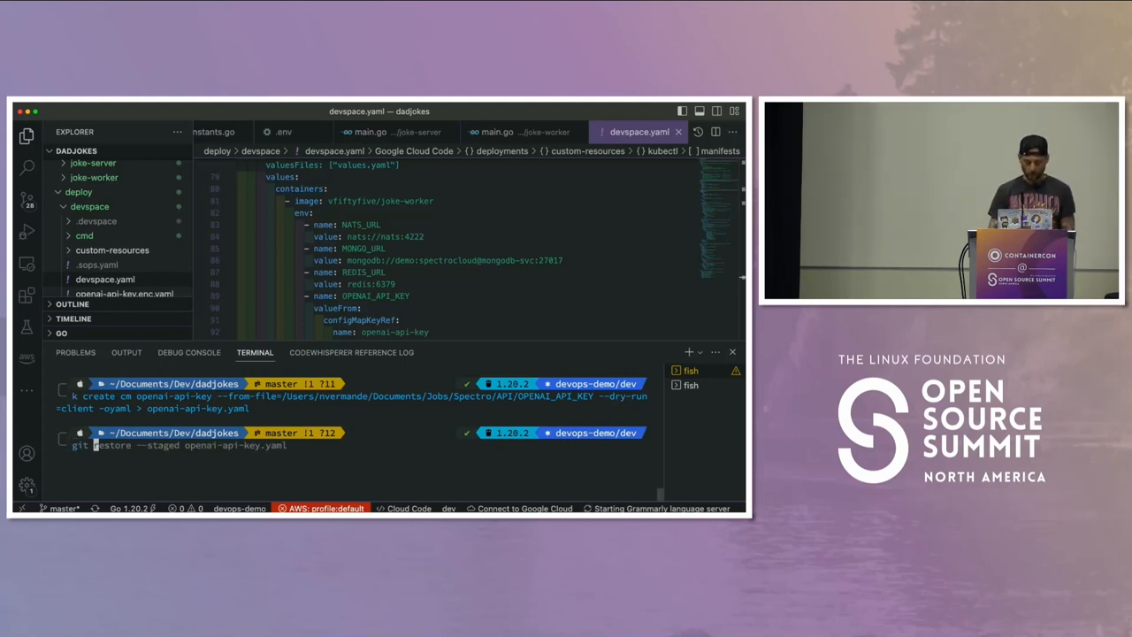
text(add)
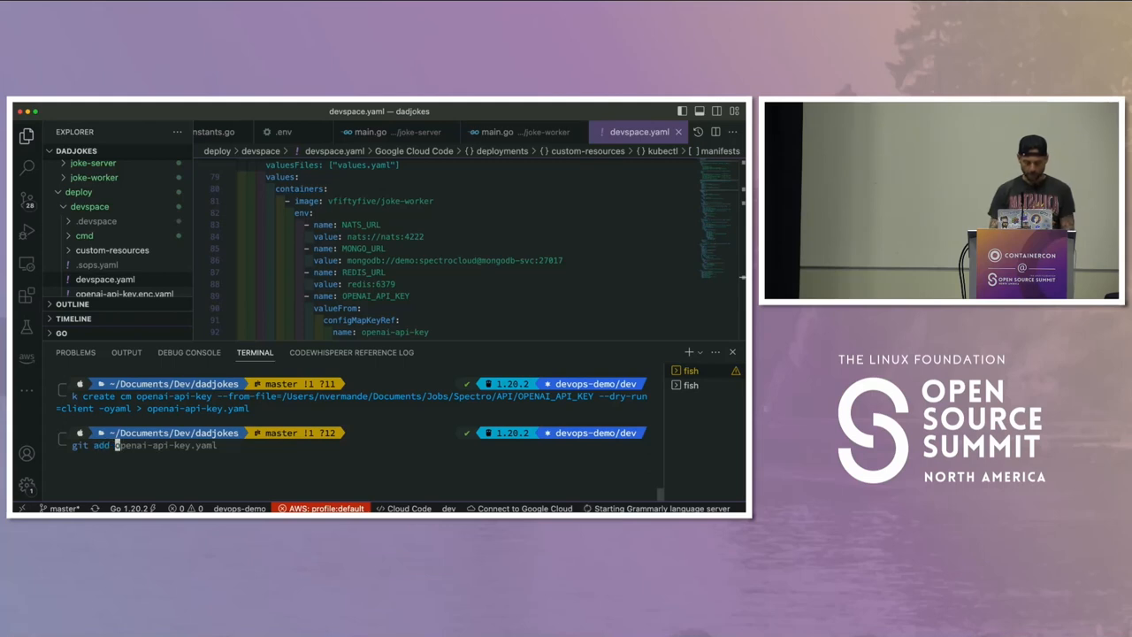
- Stage openai-api-key.yaml and commit 'bad commit', letting the gitleaks hook report the leaked key
key(Tab)
key(Right)
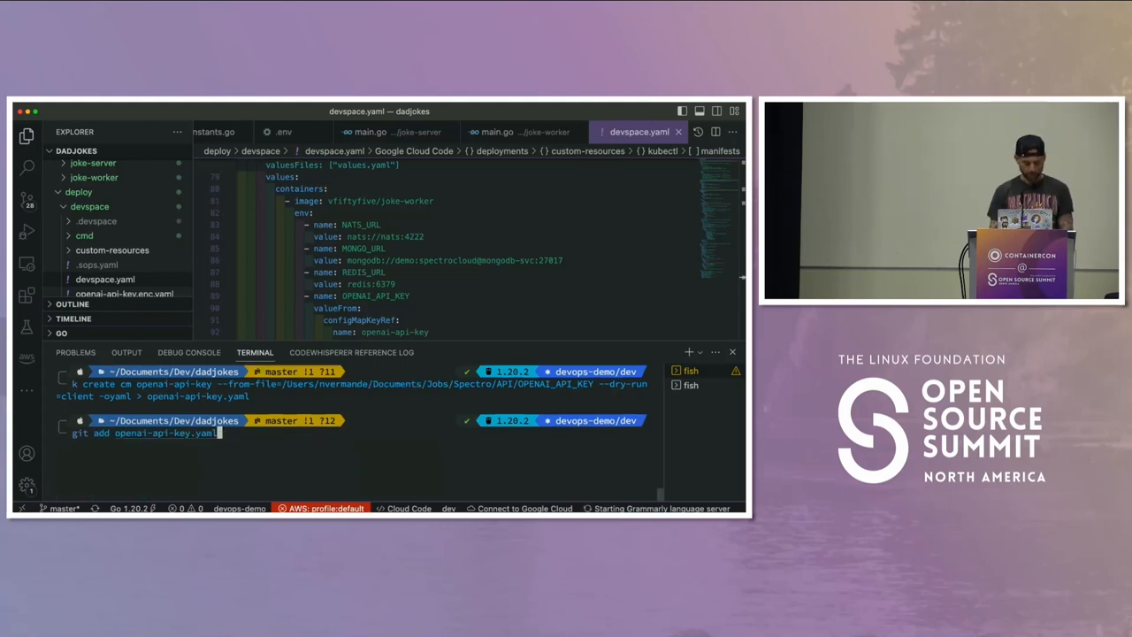
key(Return)
text(git )
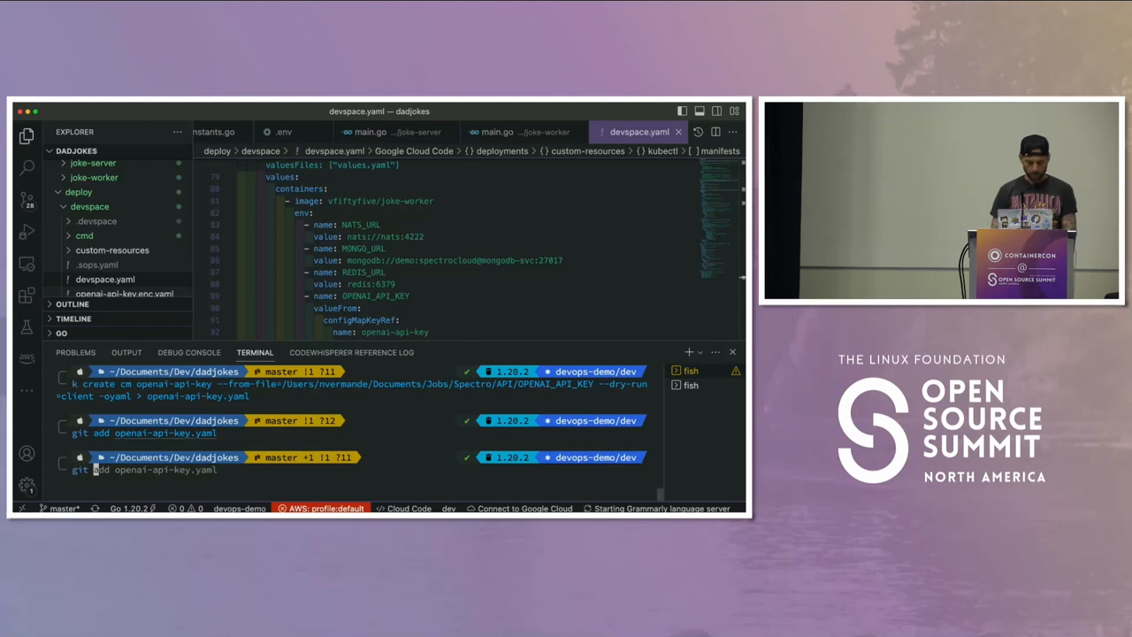
text(commit -m "bad commit)
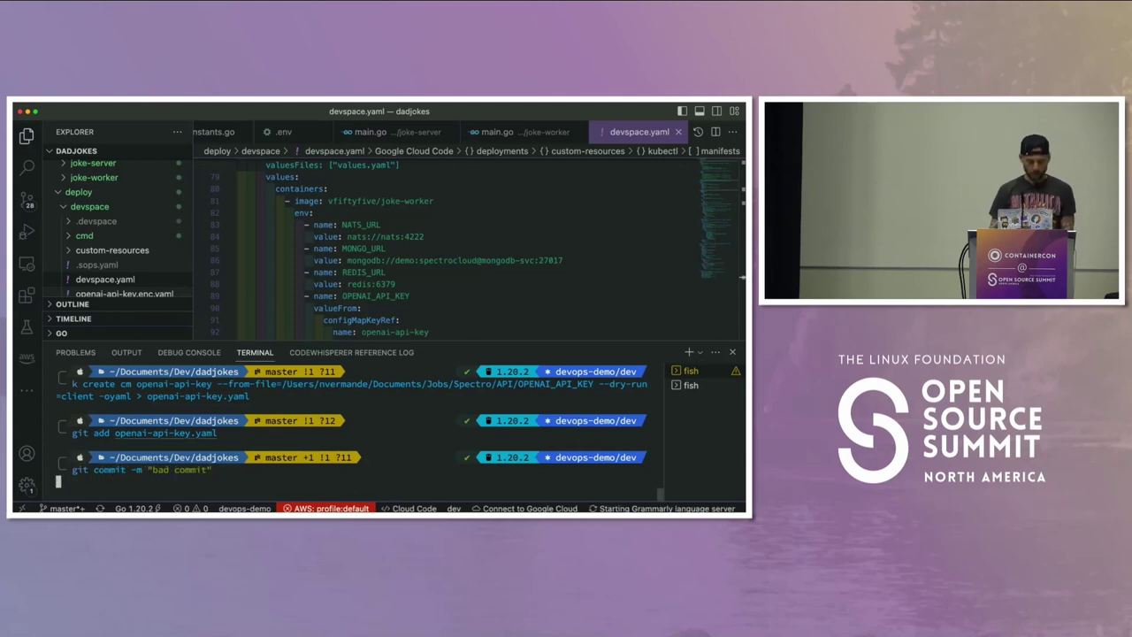
key(Return)
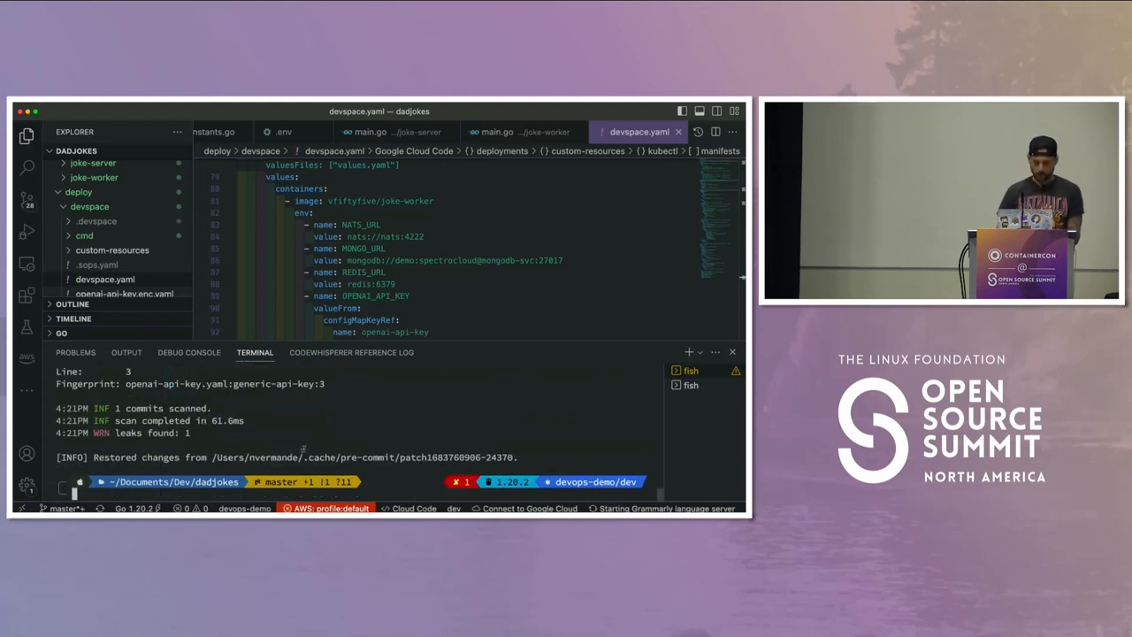
scroll(260, 439, up, 3)
scroll(260, 439, up, 3)
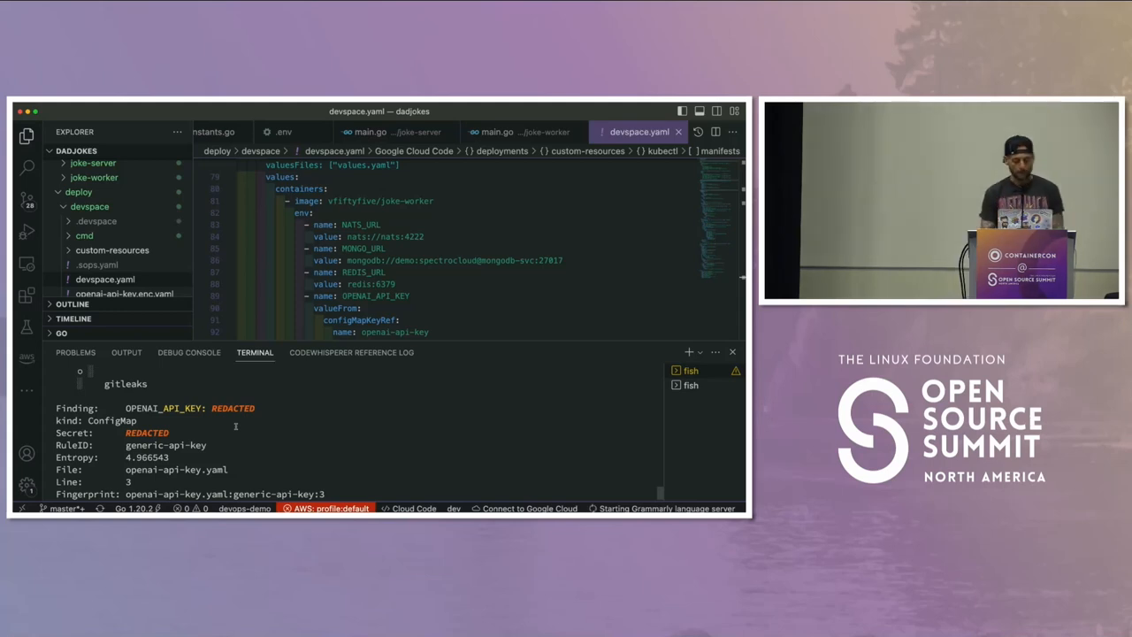
scroll(235, 427, down, 3)
scroll(235, 426, down, 3)
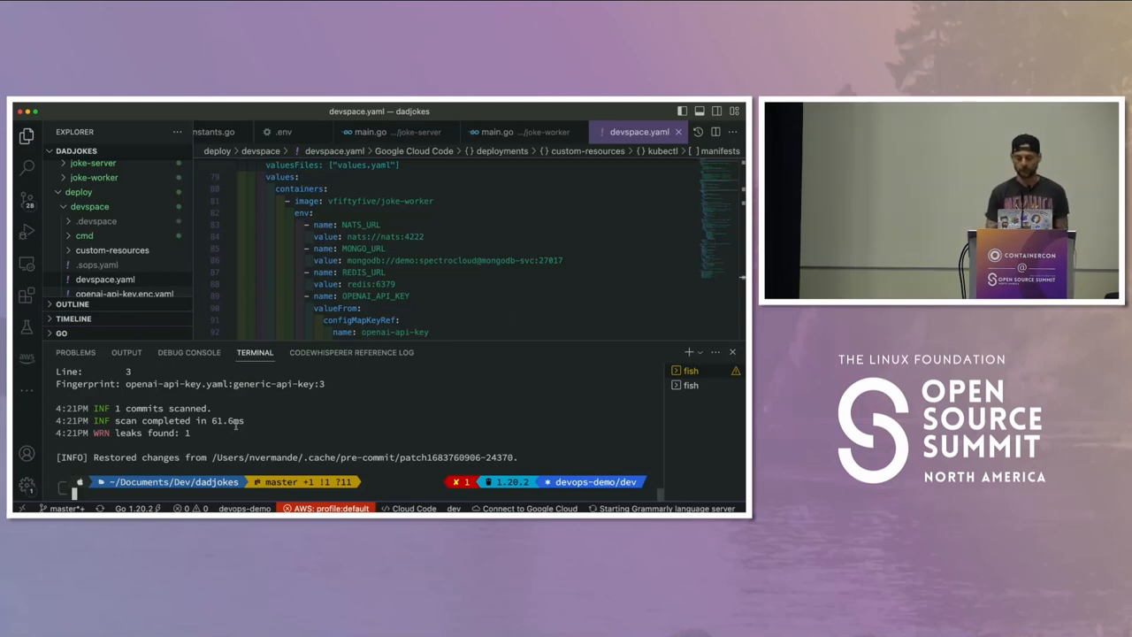
scroll(389, 283, down, 3)
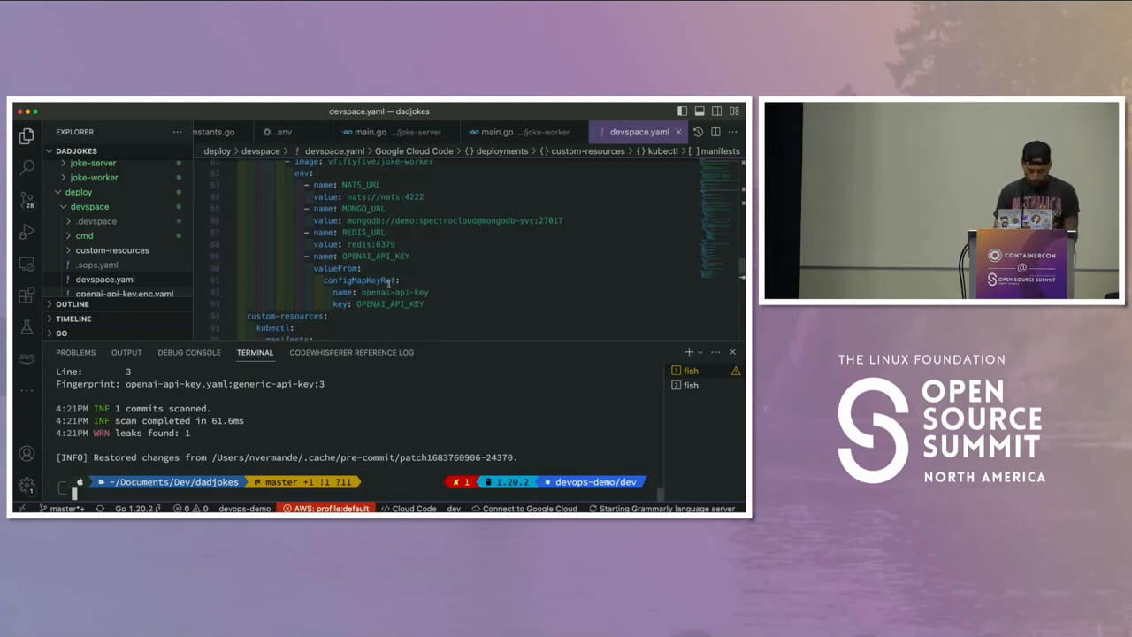
scroll(382, 305, down, 10)
scroll(383, 305, down, 10)
scroll(383, 305, down, 10)
scroll(383, 305, down, 8)
scroll(383, 305, down, 8)
scroll(383, 305, down, 4)
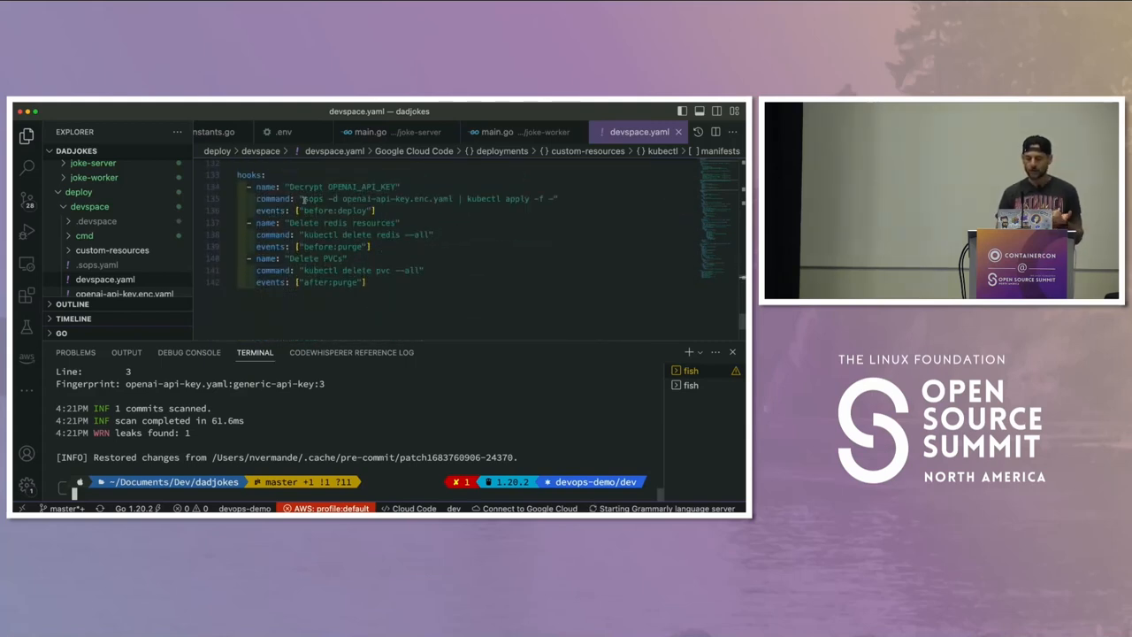
drag(302, 198, 455, 200)
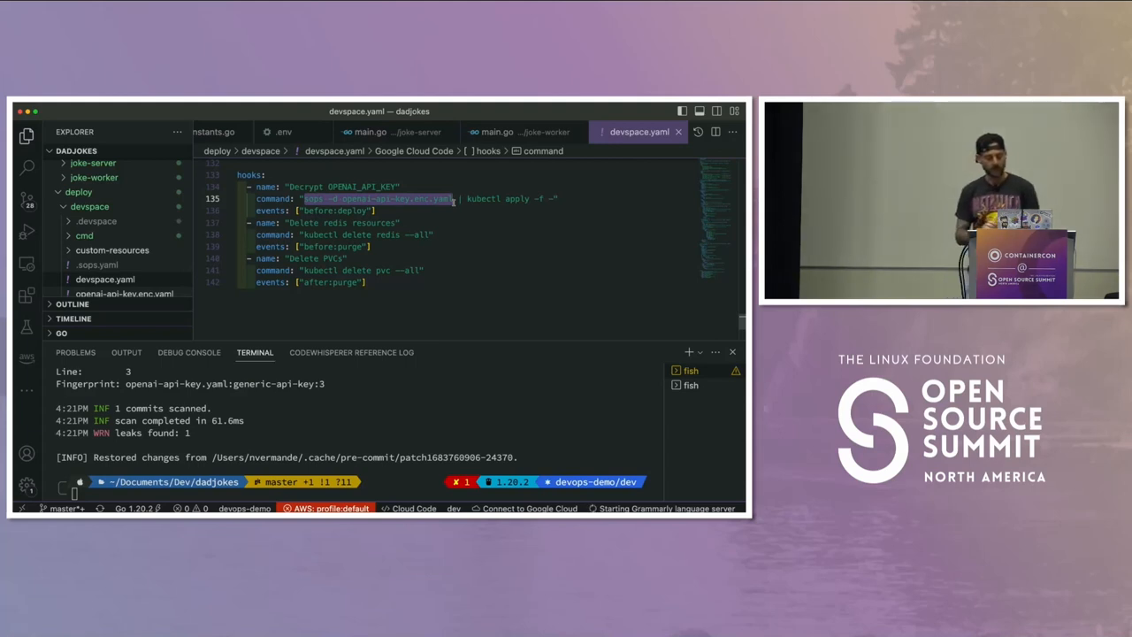
scroll(453, 200, up, 8)
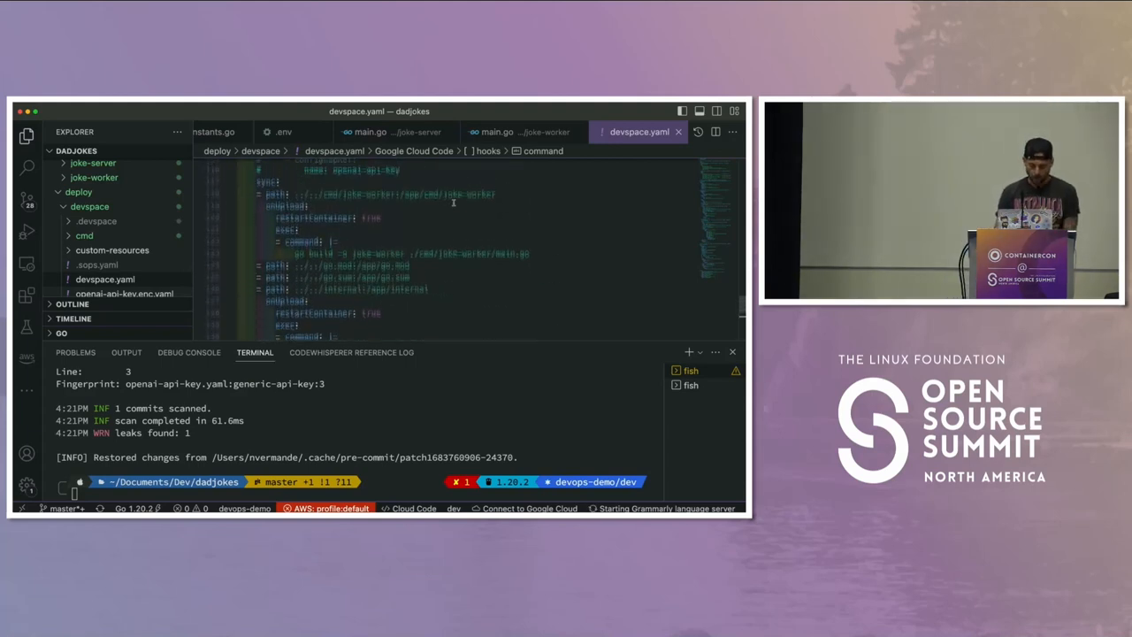
scroll(454, 203, up, 4)
scroll(454, 203, up, 4)
scroll(454, 203, up, 4)
scroll(454, 204, up, 4)
double_click(300, 221)
scroll(425, 227, up, 2)
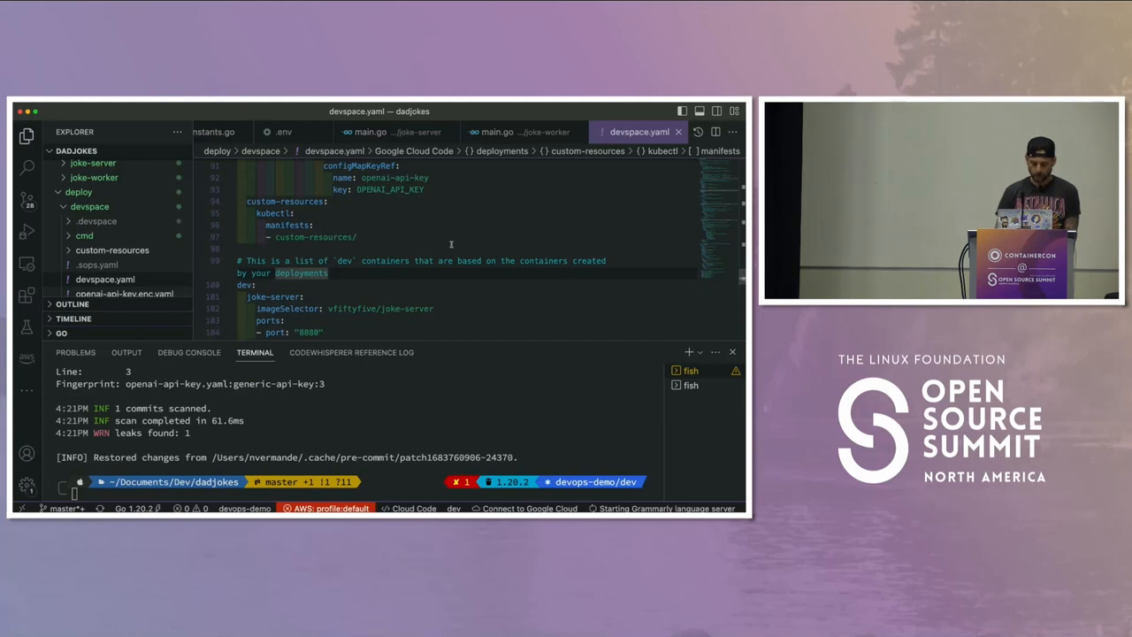
scroll(451, 244, down, 3)
scroll(398, 266, down, 2)
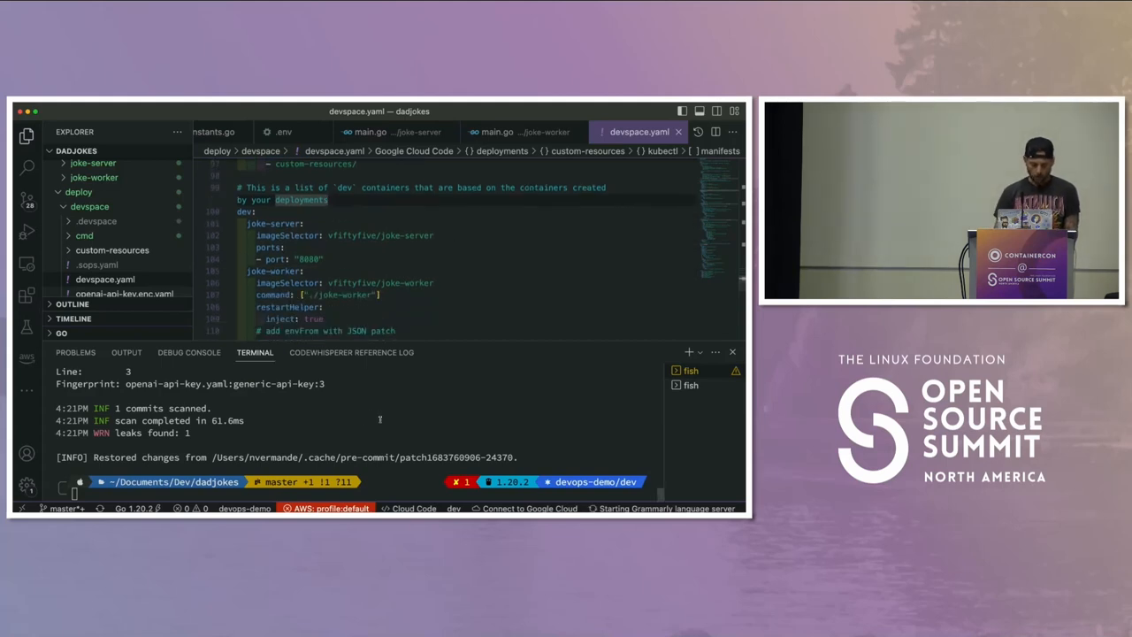
key(super+Tab)
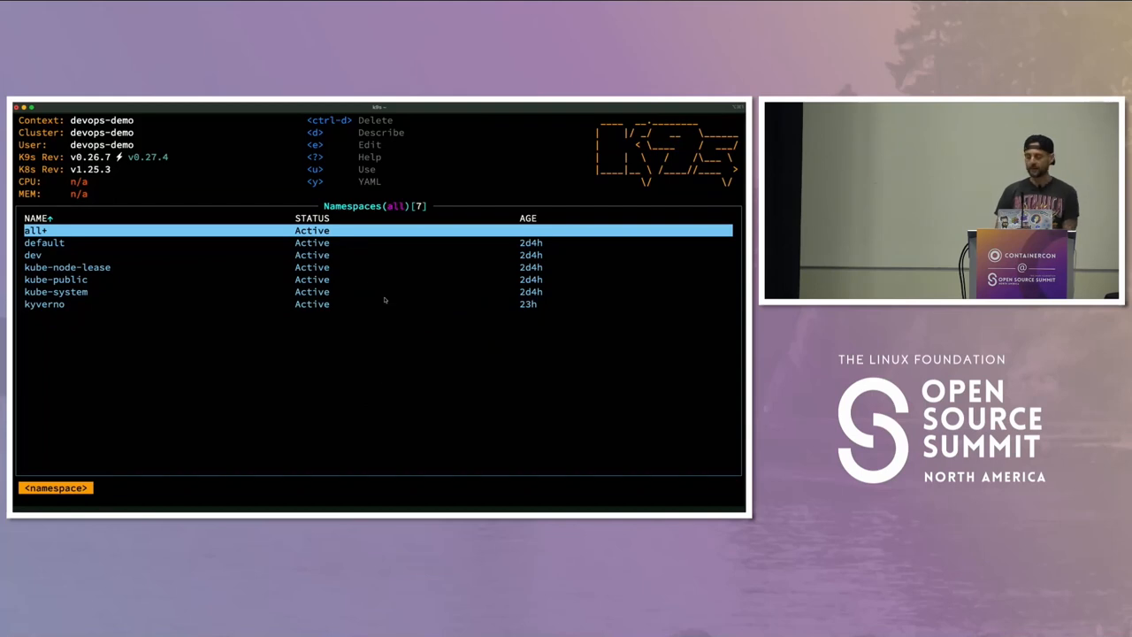
key(Down)
key(Down)
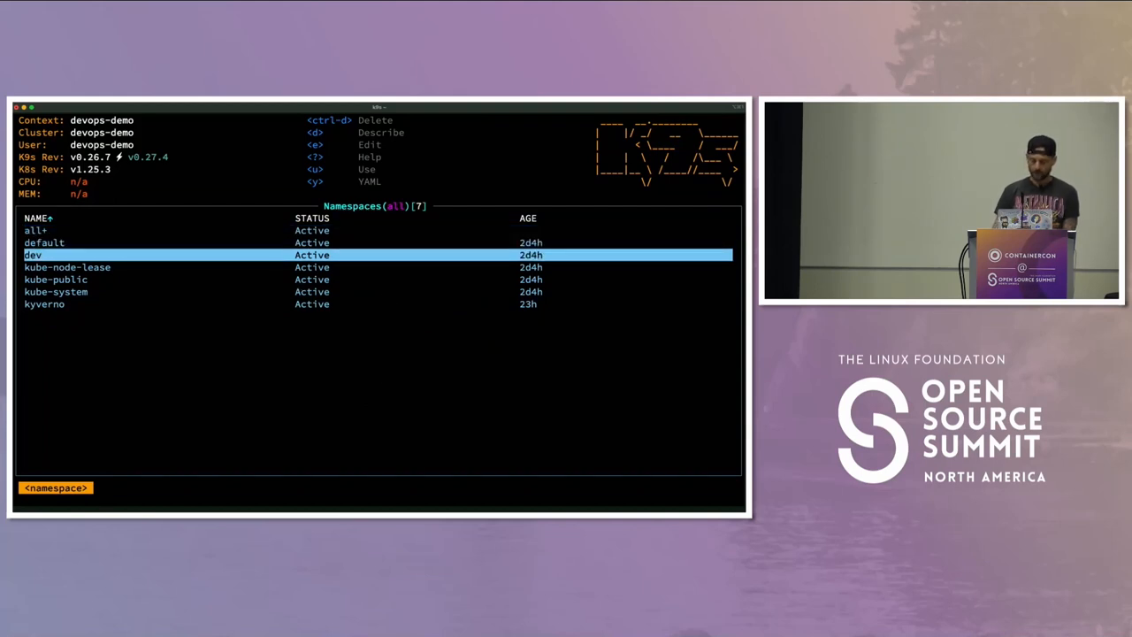
key(Return)
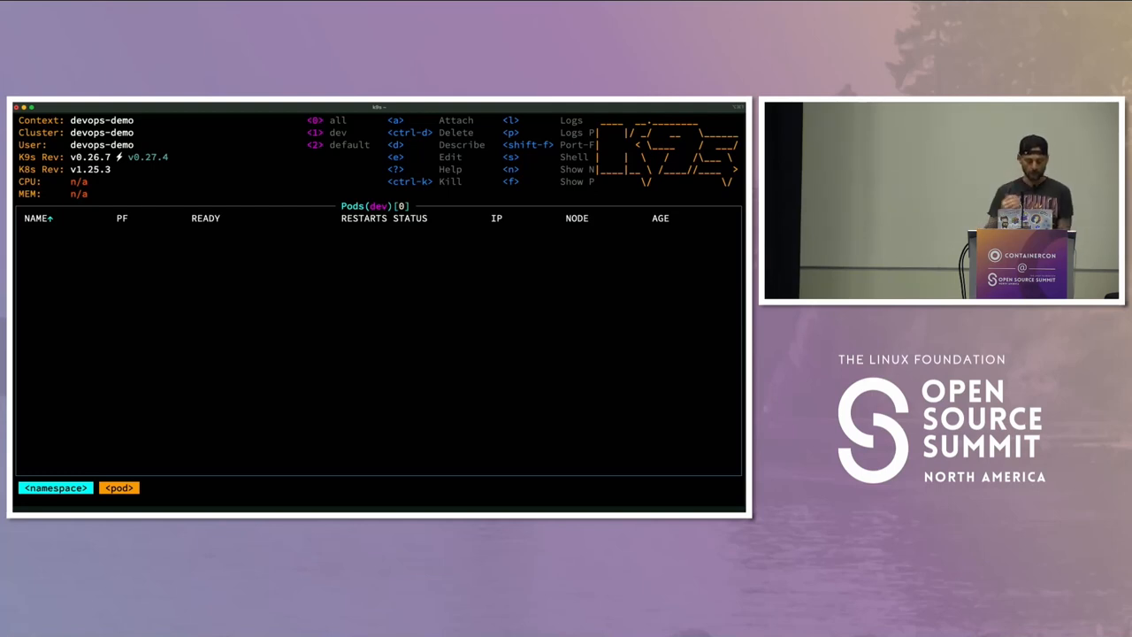
key(super+Tab)
text(devspace dev)
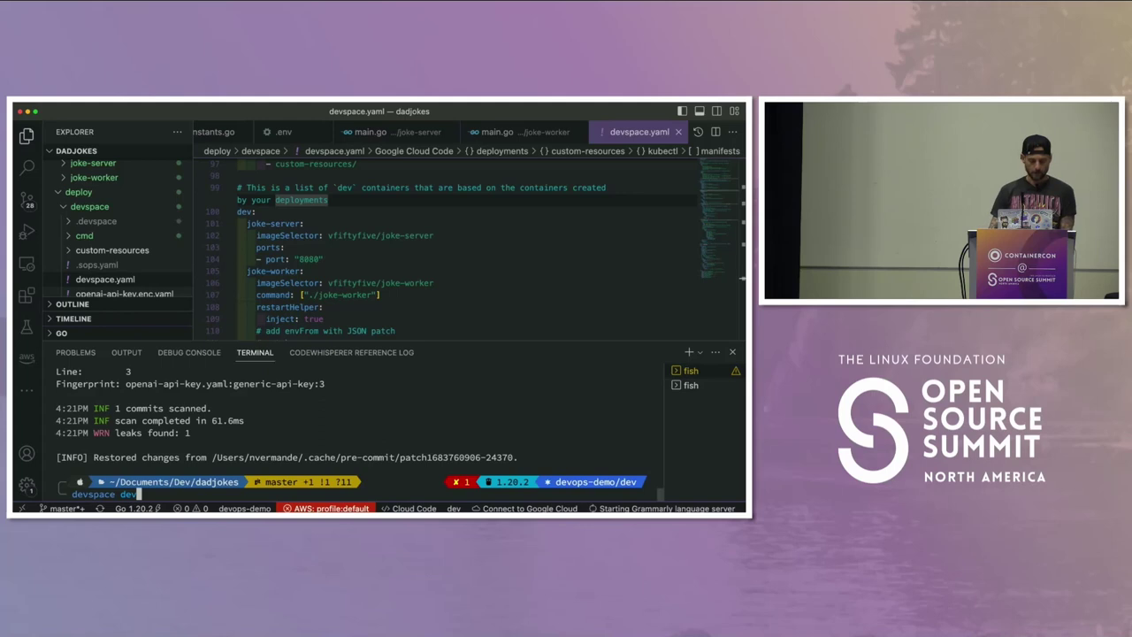
- Run devspace dev from deploy/devspace and switch to k9s to watch the dev pods start
key(Return)
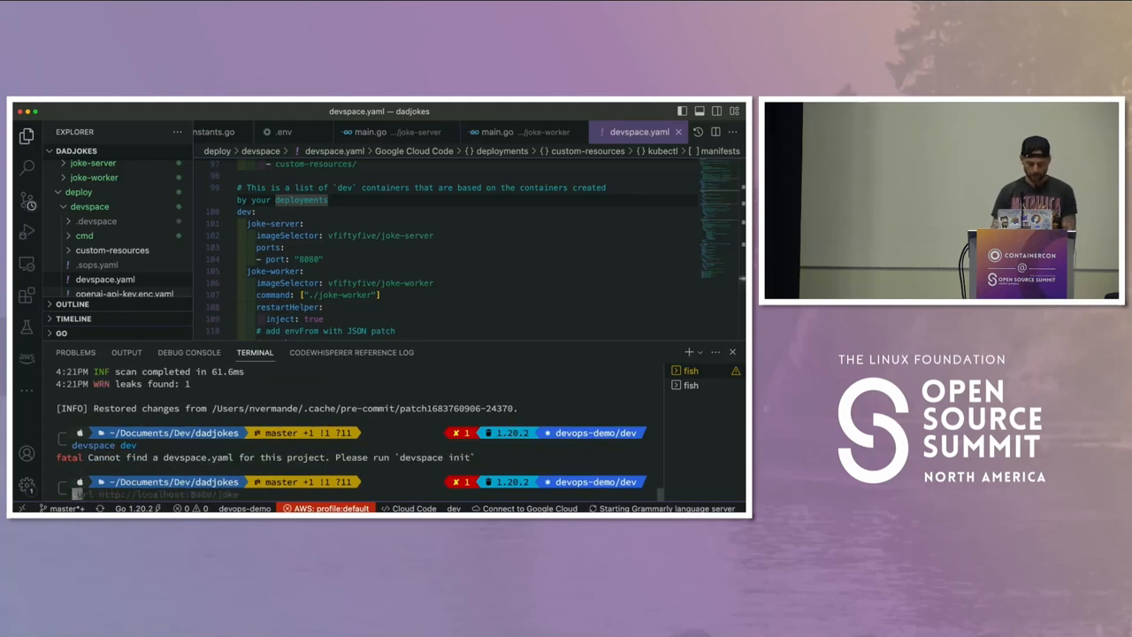
text(cd deploy/devspace/)
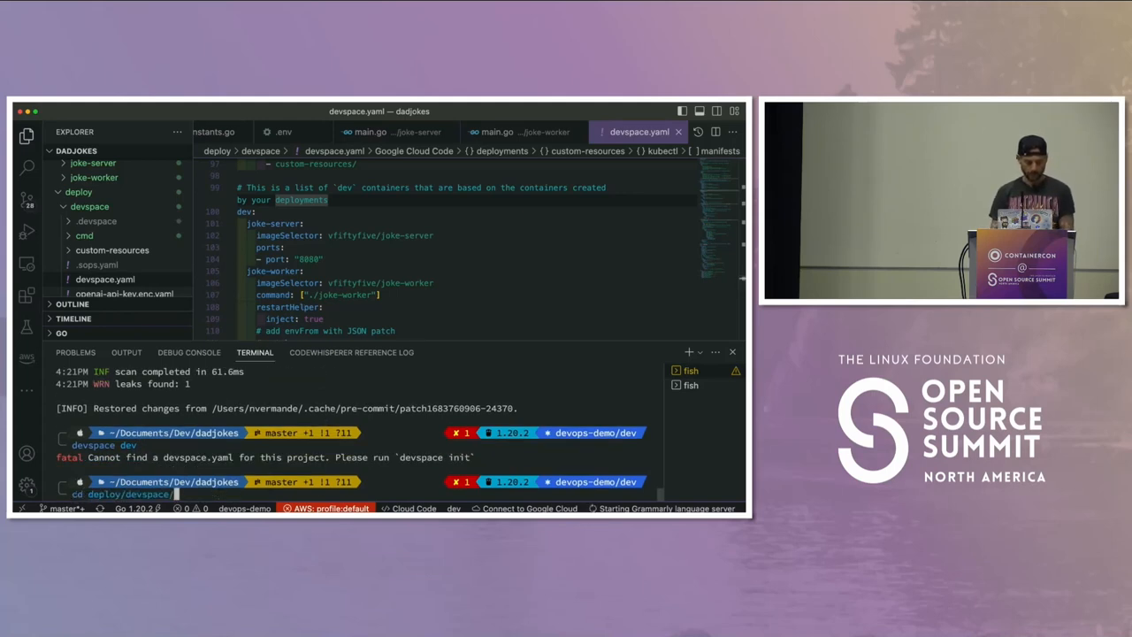
key(Return)
text(dev)
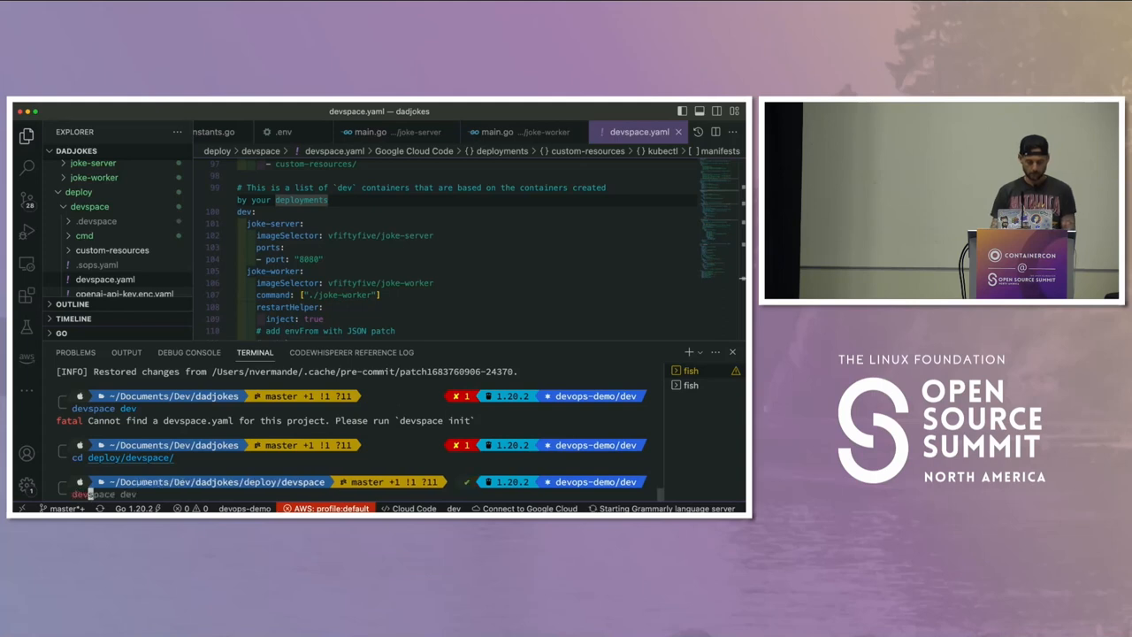
key(Right)
key(Return)
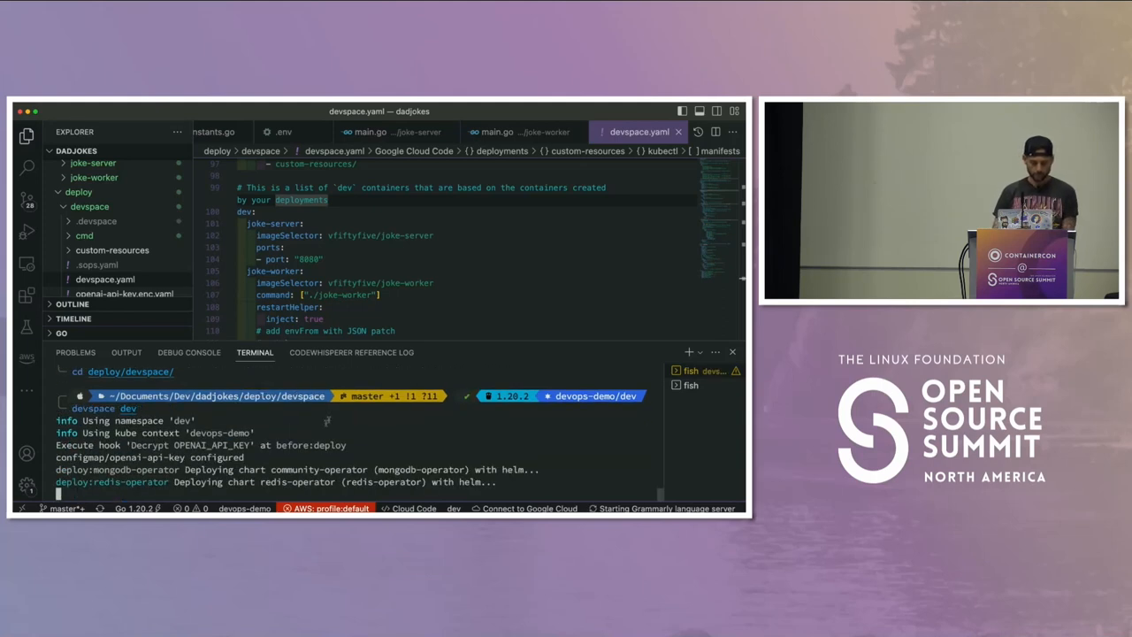
key(super+Tab)
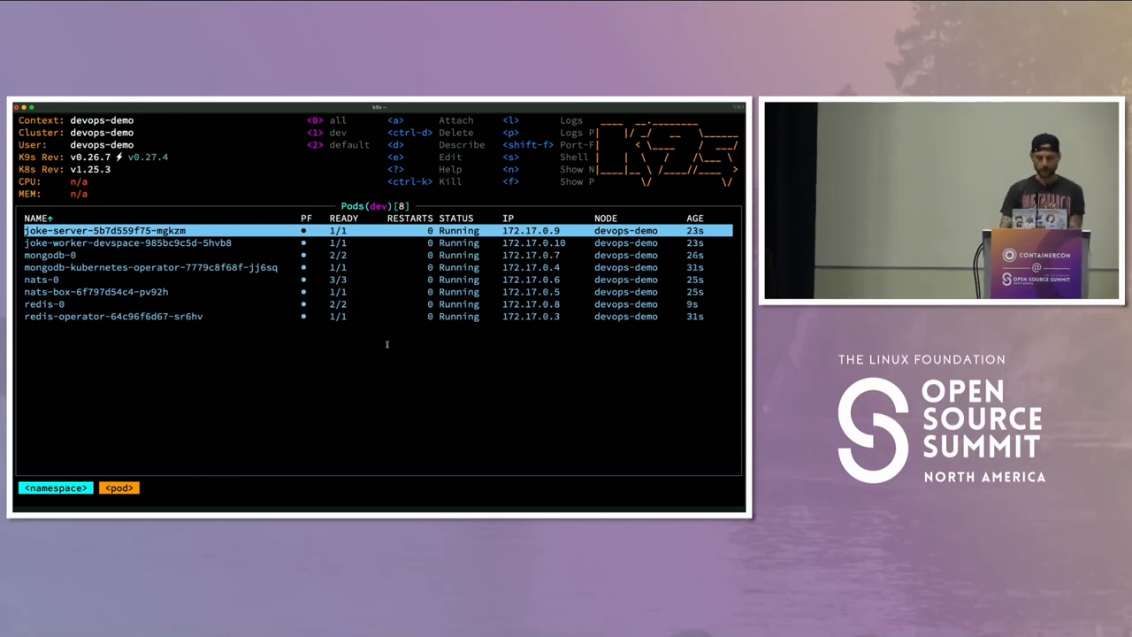
- Check the editor's second fish terminal showing the rejected unsigned image, then return to k9s
key(super+Tab)
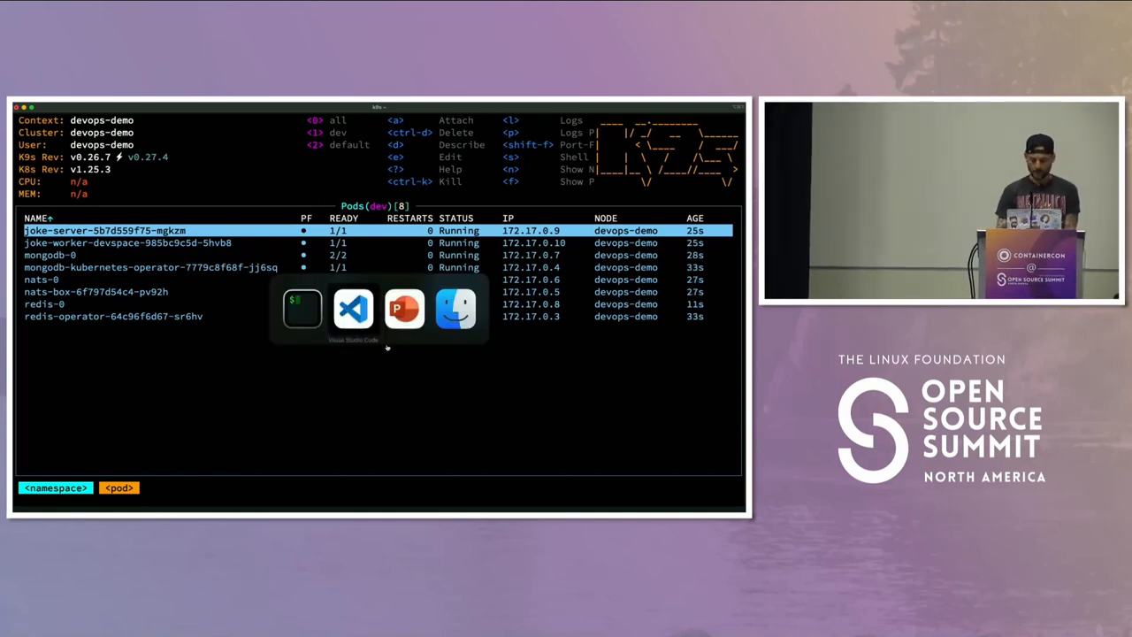
key(super+Tab)
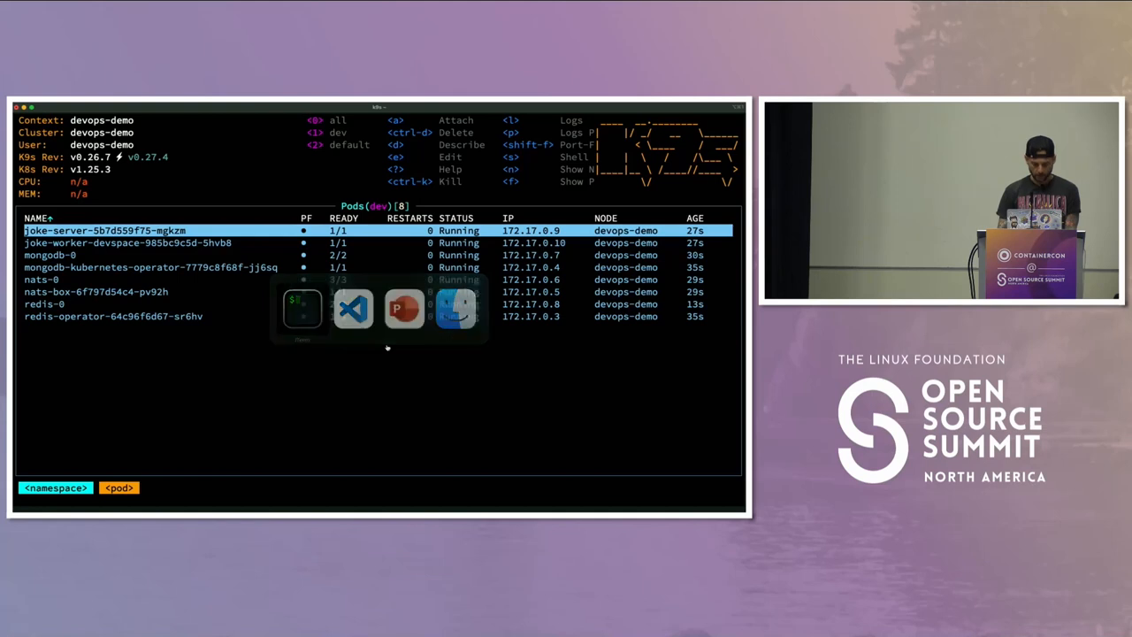
key(super+Tab)
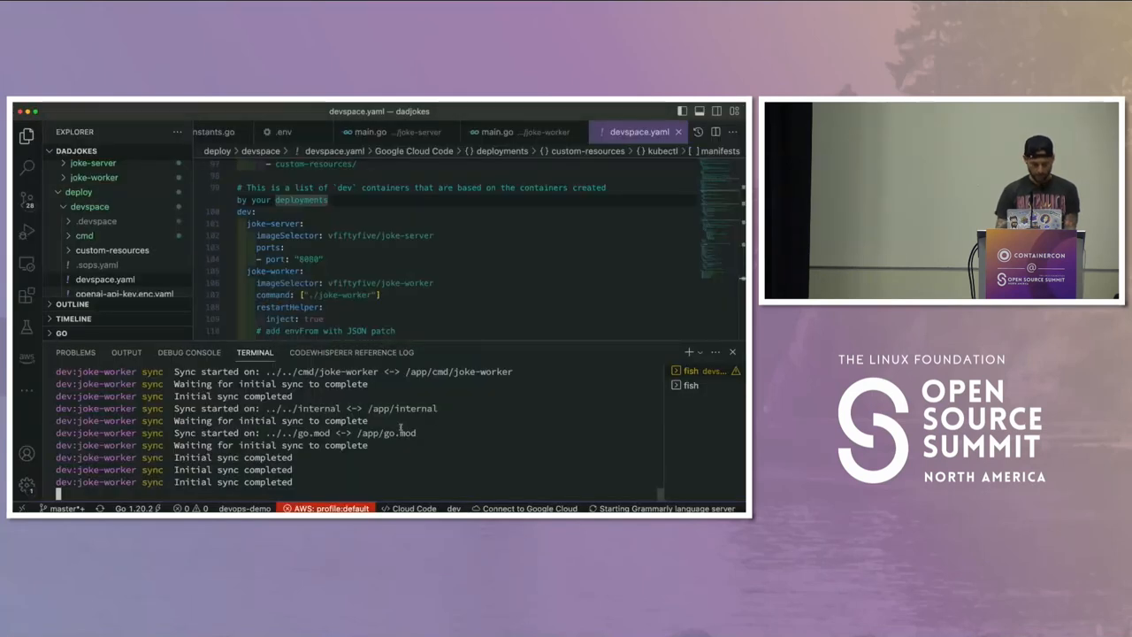
click(690, 386)
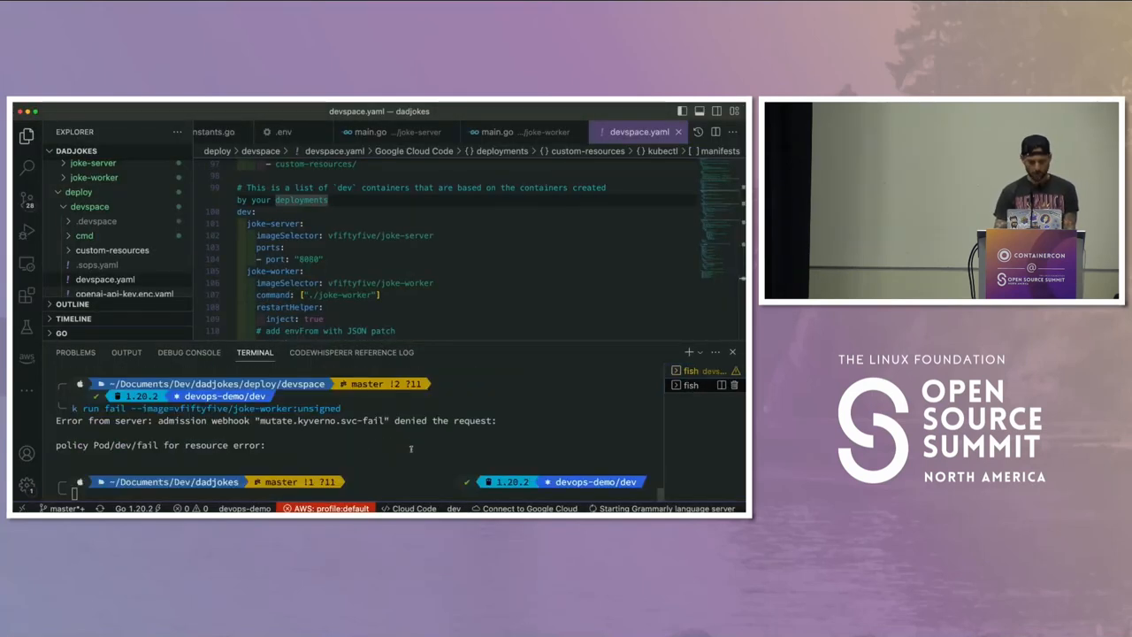
key(super+Tab)
- List the dev namespace services with :service, highlight nats, and go back to VS Code
key(colon)
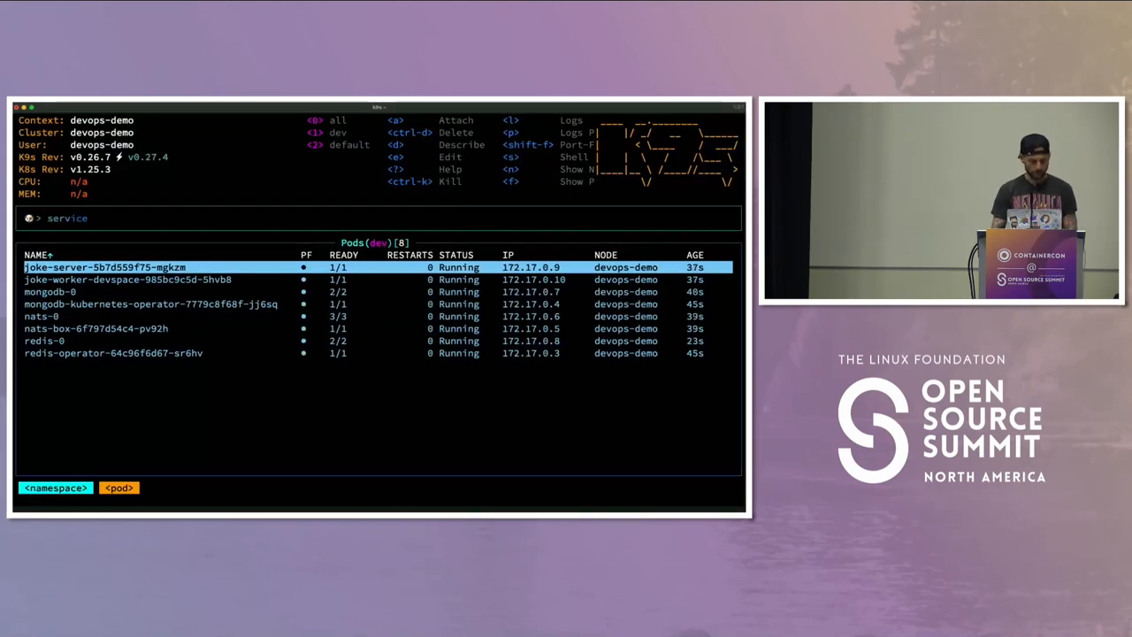
key(Escape)
key(colon)
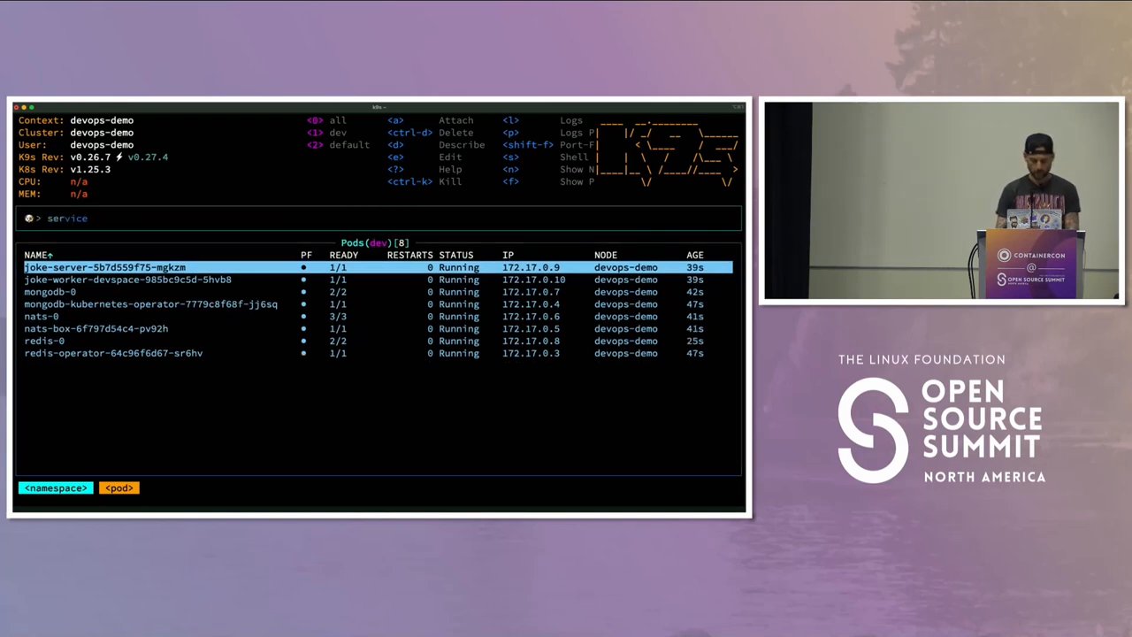
key(Return)
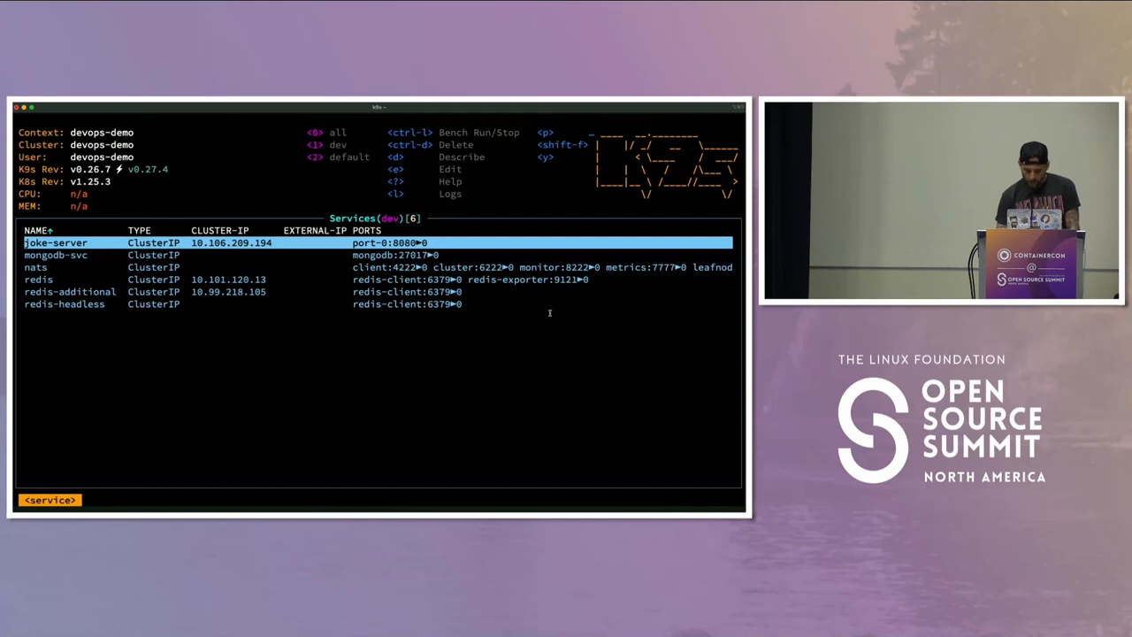
key(Down)
key(Down)
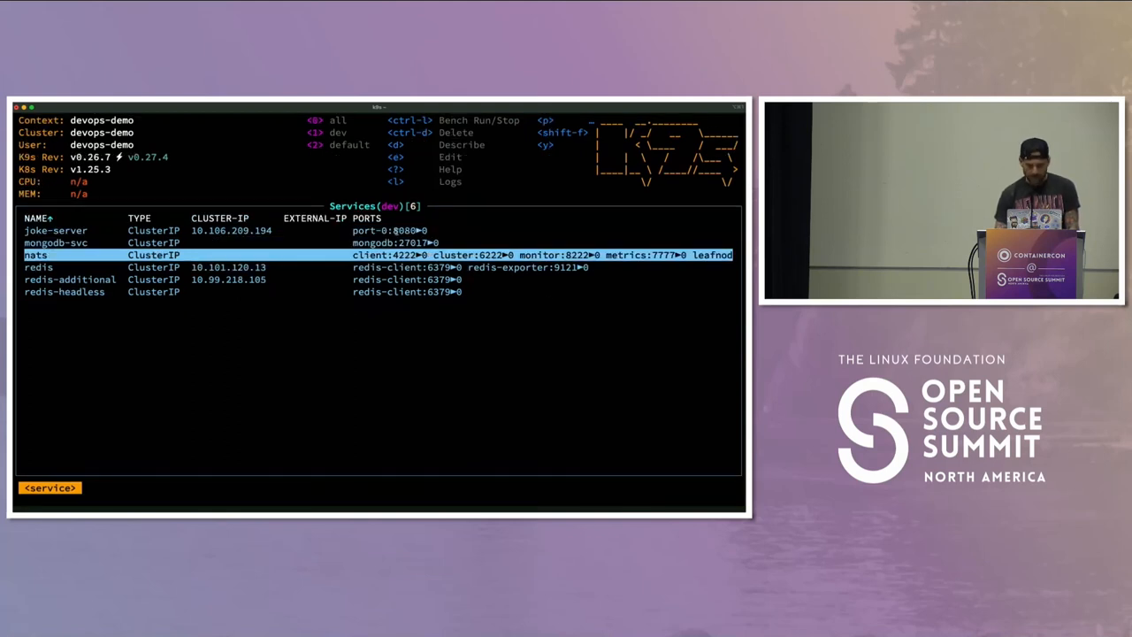
key(super+Tab)
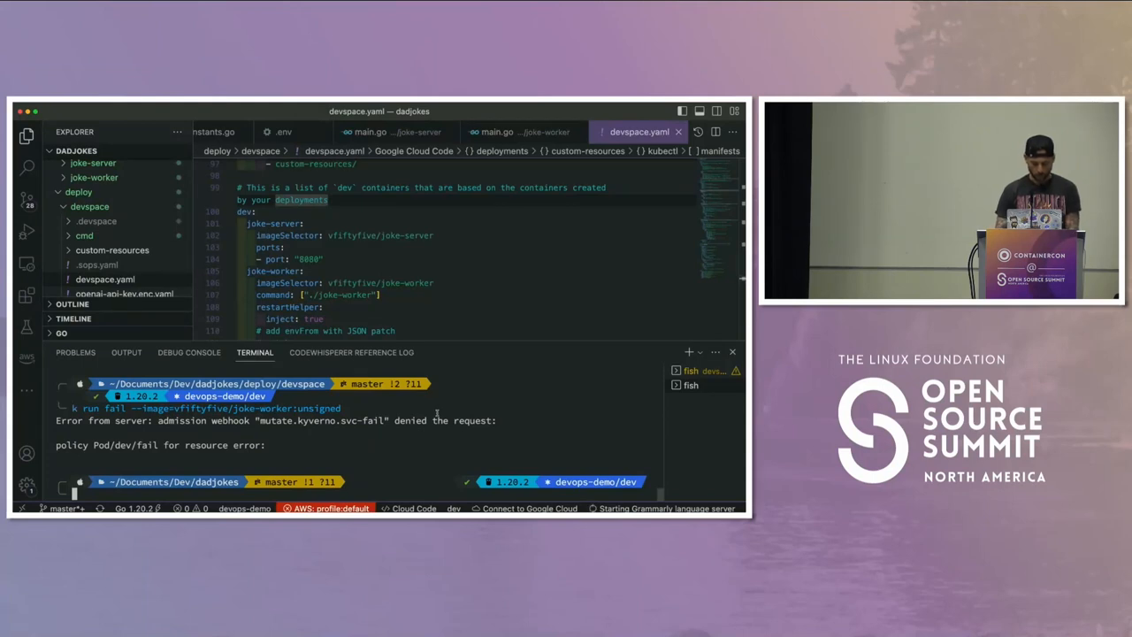
text(for)
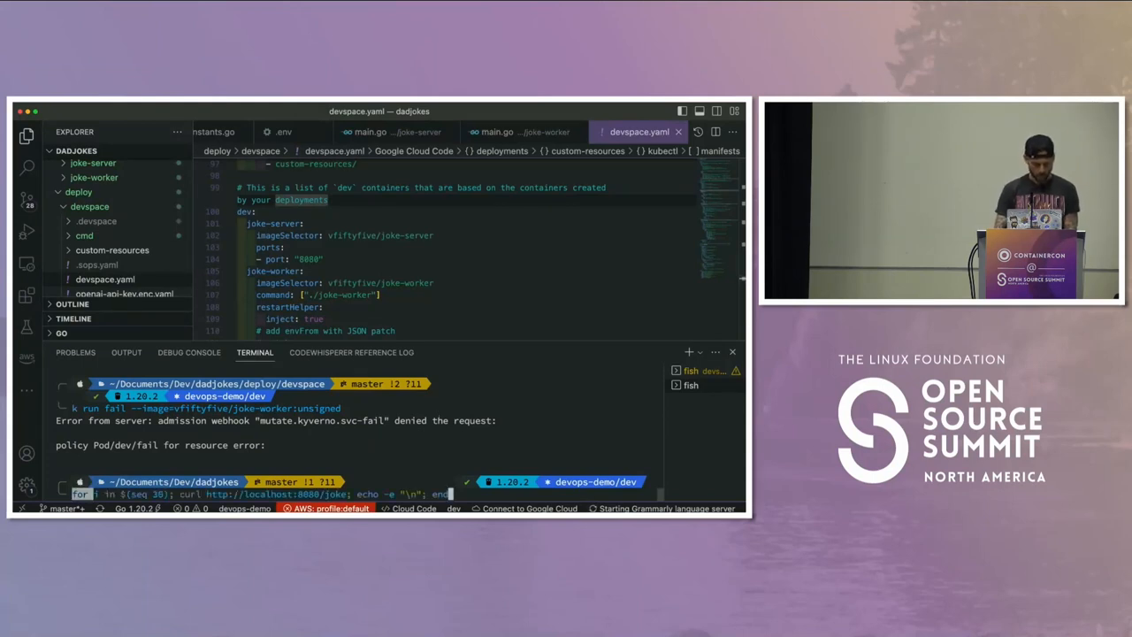
- Run the corrected for-loop curl fetching dad jokes from the local server, then show the slides
key(Up)
key(Up)
key(ctrl+c)
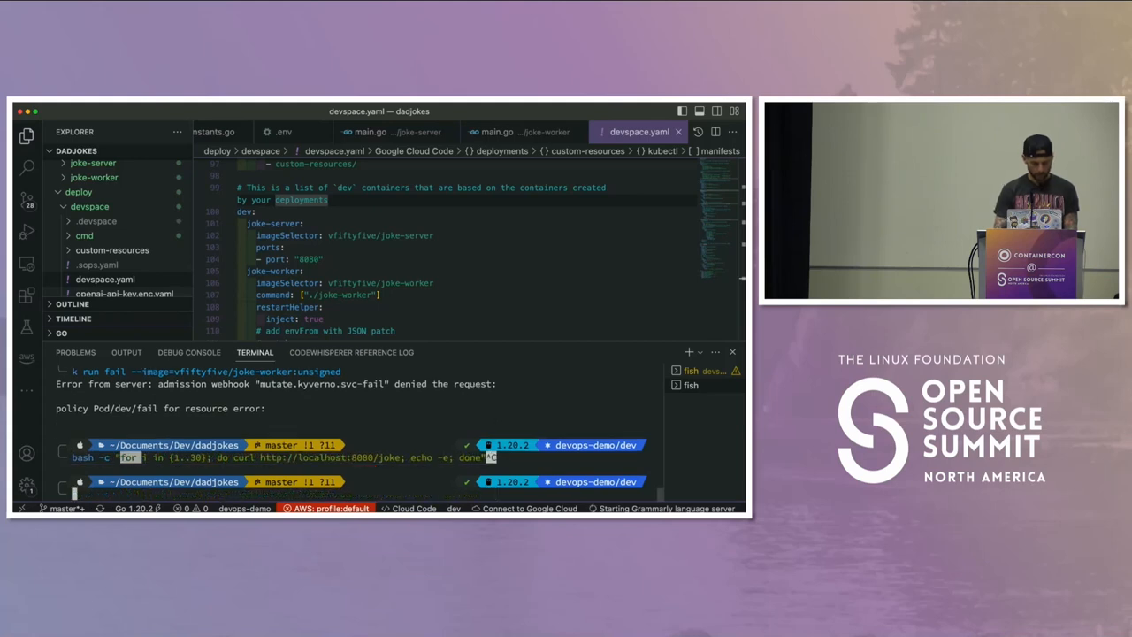
text(for)
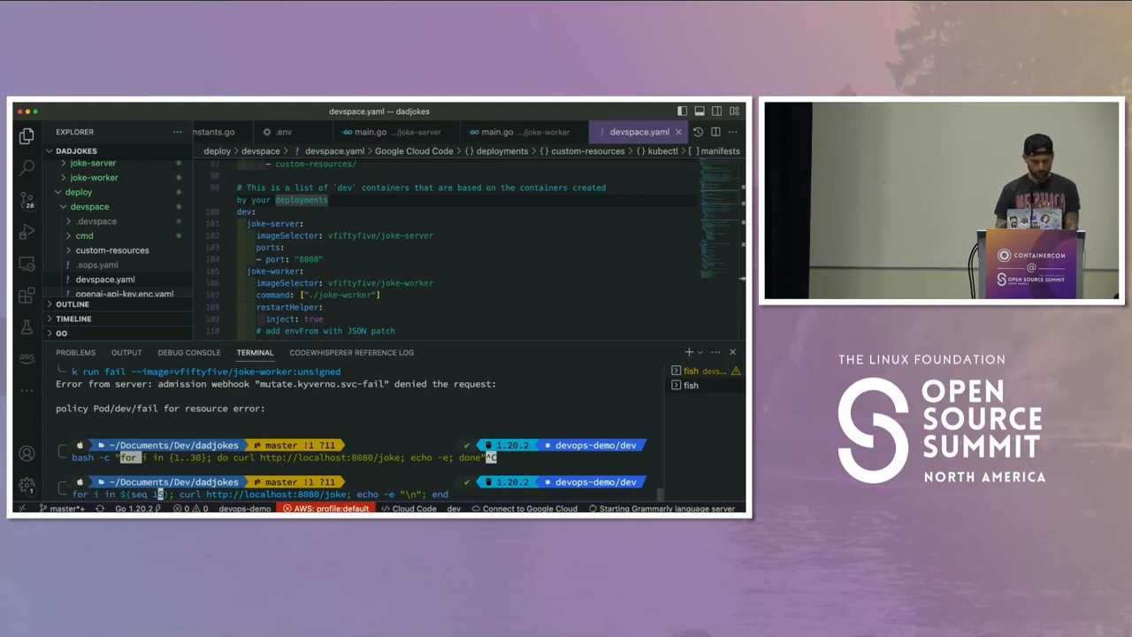
key(BackSpace)
key(Return)
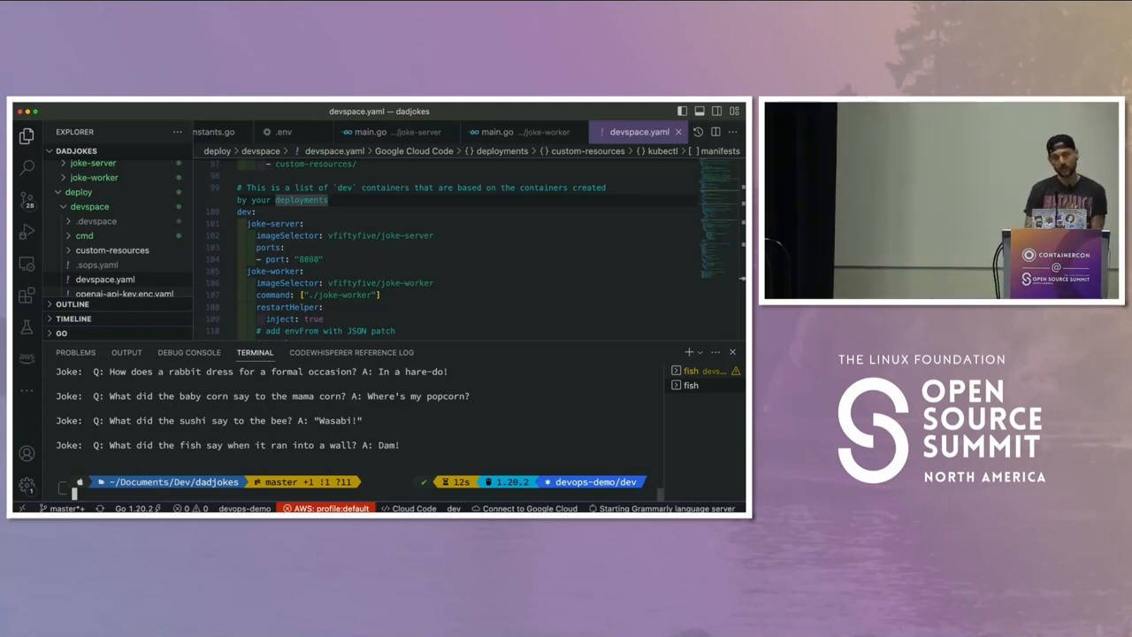
key(super+Tab)
key(super+Tab)
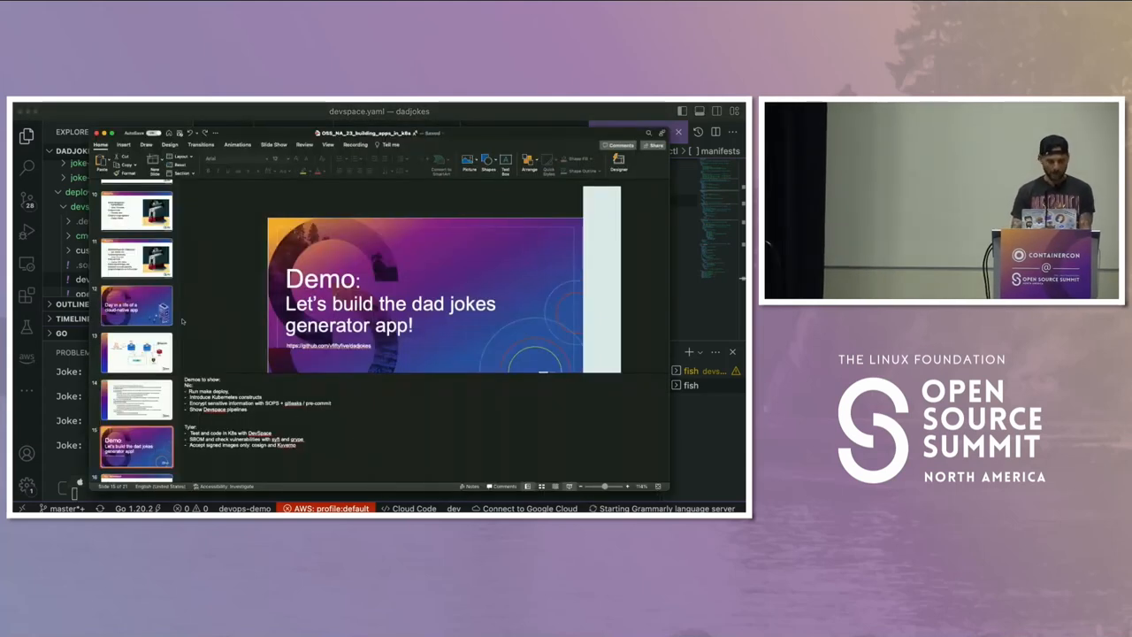
key(super+Tab)
scroll(416, 230, up, 10)
scroll(416, 229, up, 10)
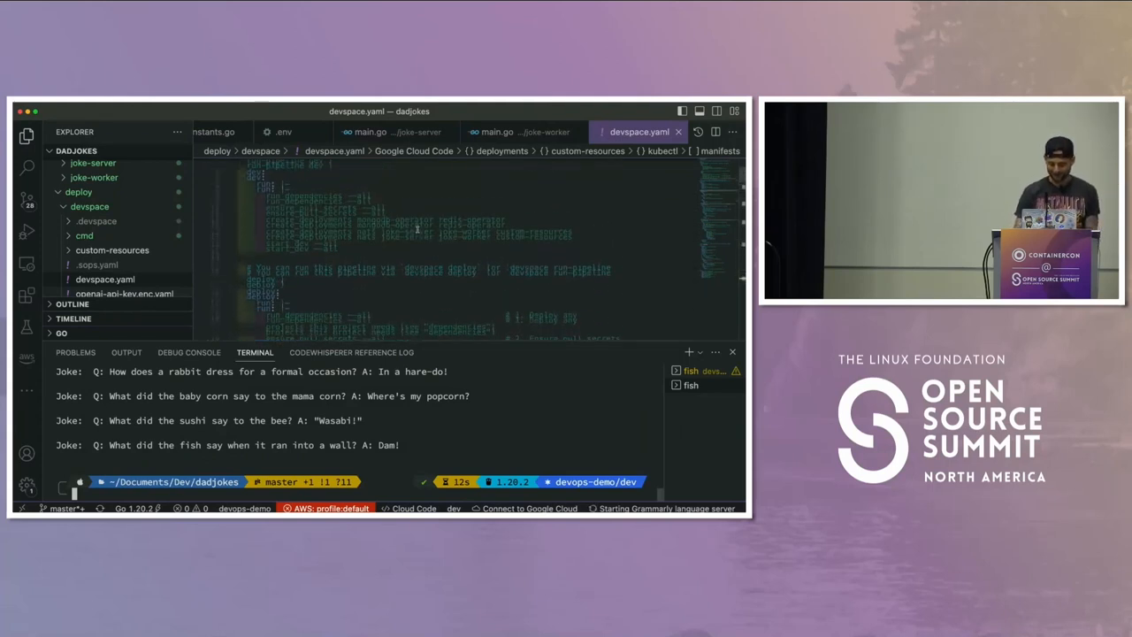
scroll(416, 230, up, 5)
scroll(416, 230, down, 2)
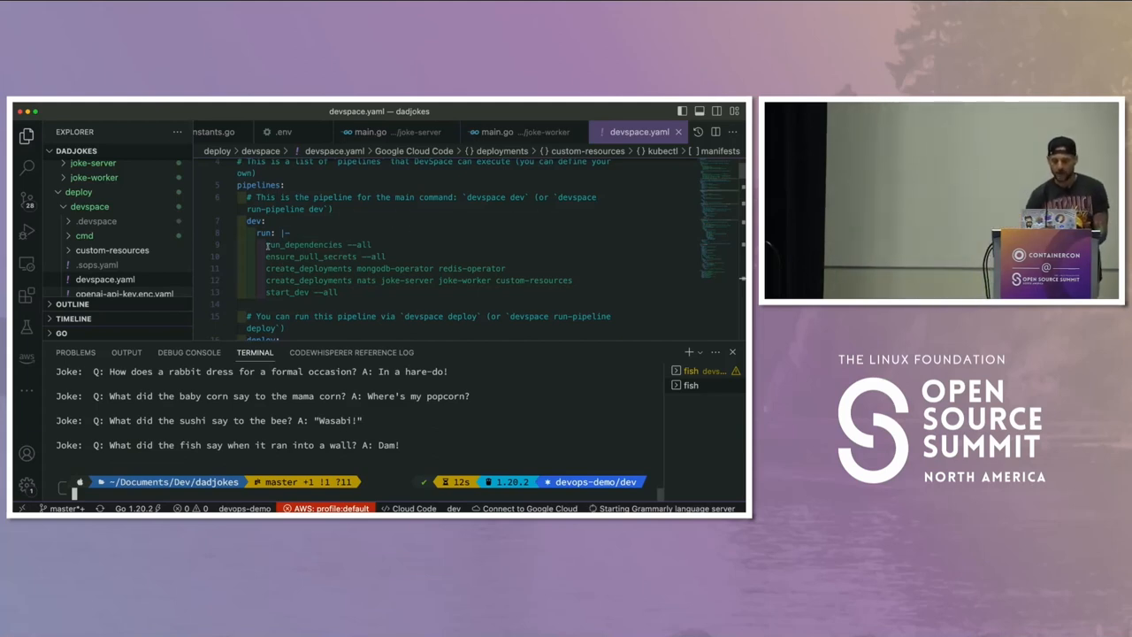
mouse_move(387, 268)
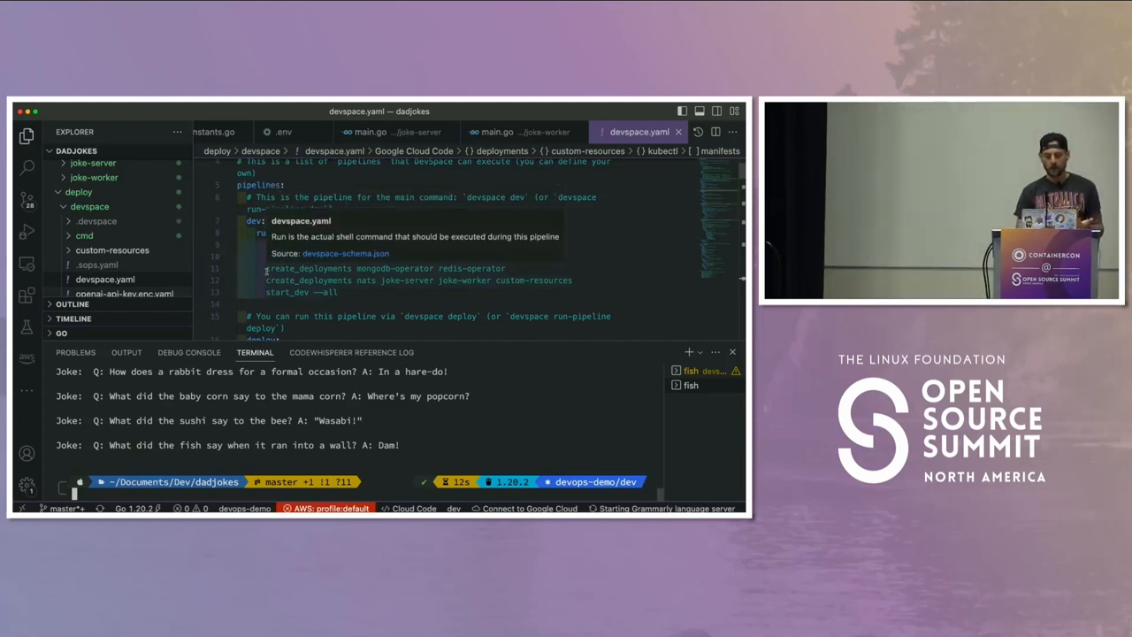
drag(265, 268, 380, 268)
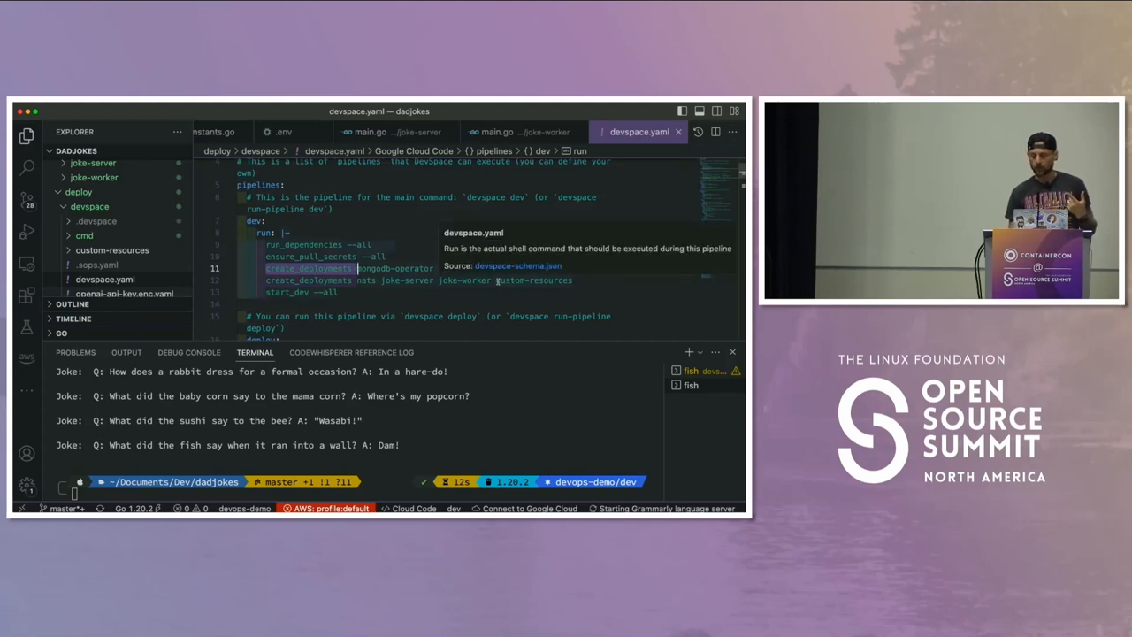
drag(496, 280, 569, 280)
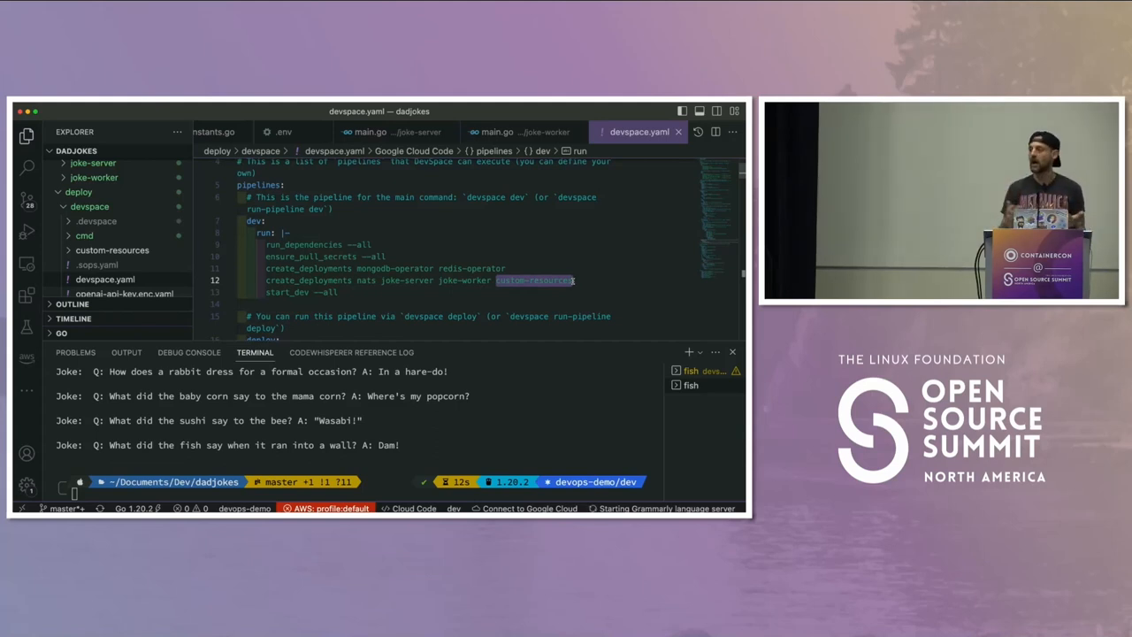
scroll(573, 280, down, 3)
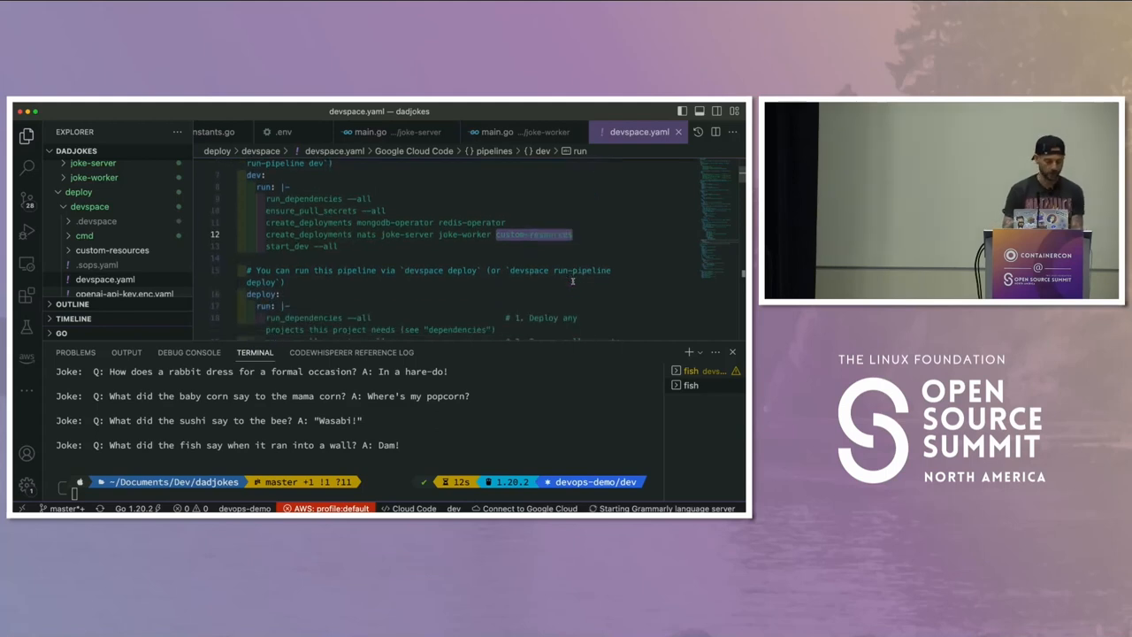
key(super+Tab)
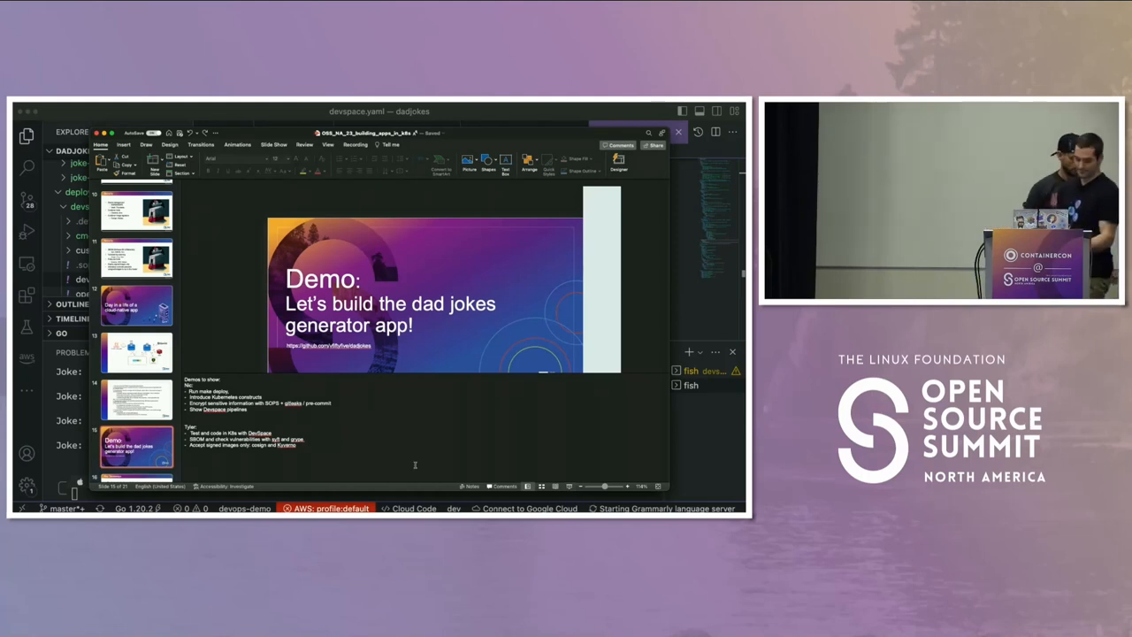
- Return from the slides to devspace.yaml and review the joke-worker dev section
key(super+Tab)
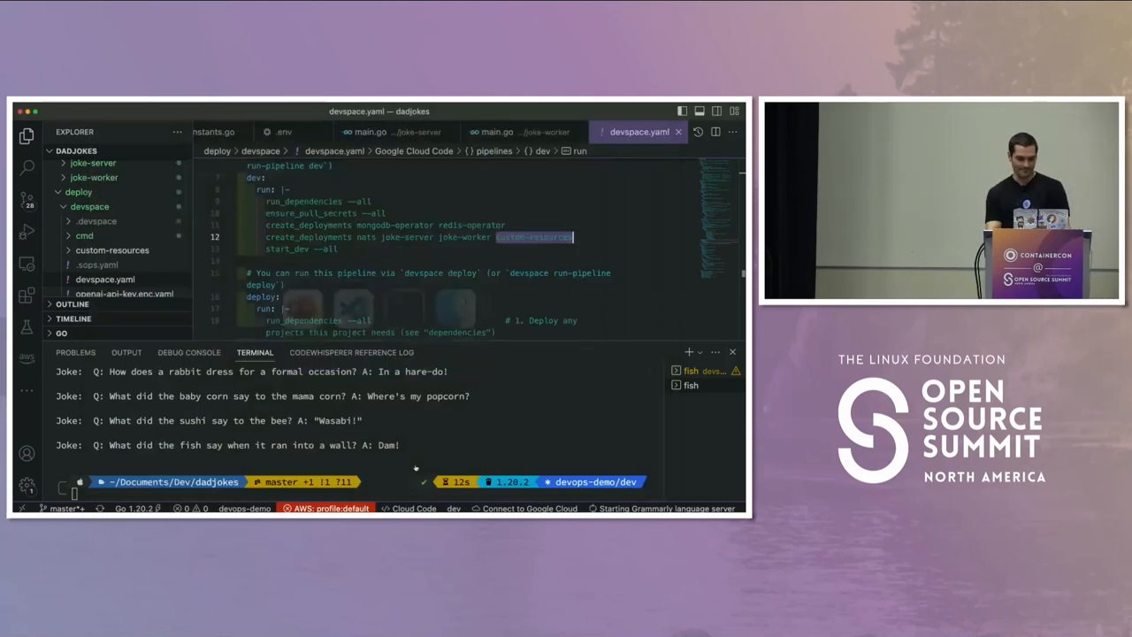
click(439, 397)
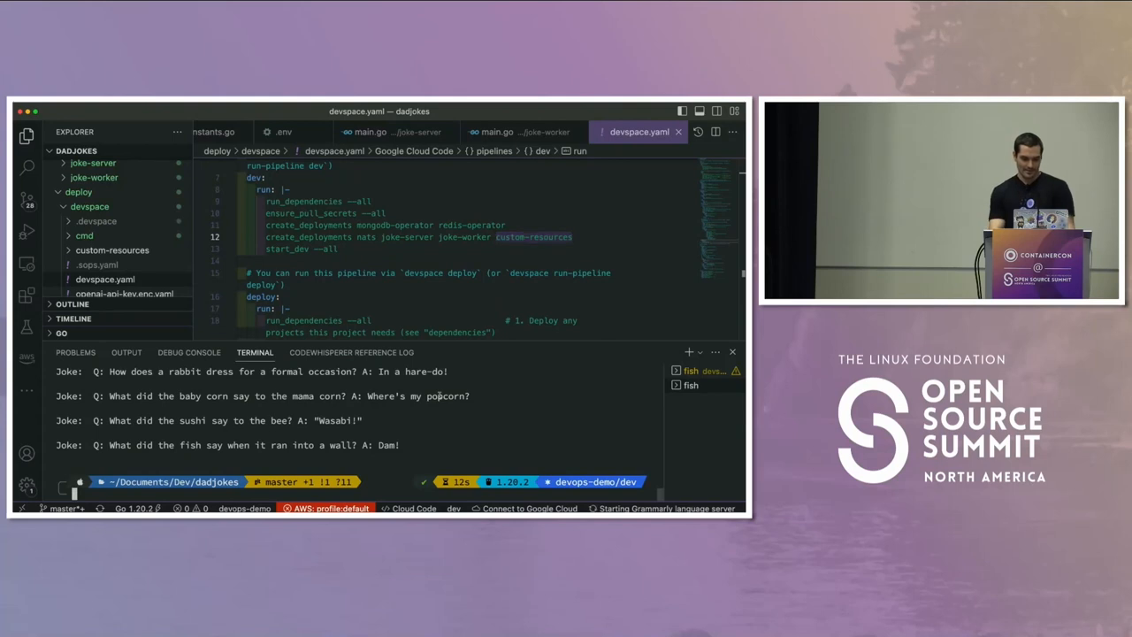
scroll(386, 296, down, 2)
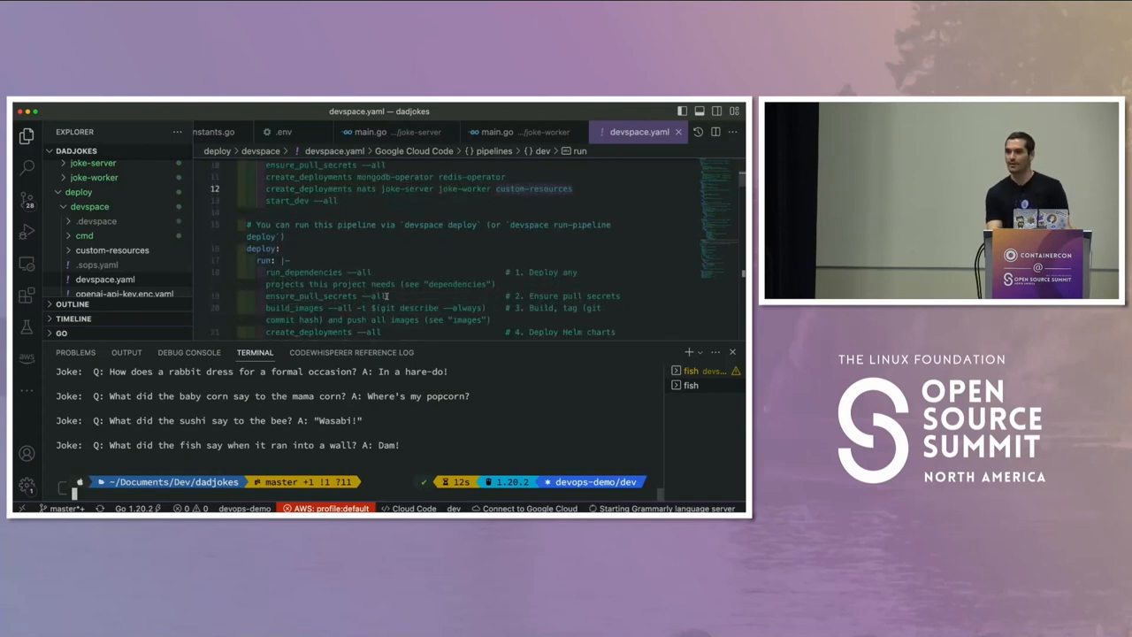
scroll(386, 295, down, 5)
scroll(386, 295, down, 5)
scroll(386, 296, down, 5)
scroll(386, 295, down, 4)
scroll(386, 295, down, 3)
scroll(387, 295, down, 3)
scroll(386, 295, up, 1)
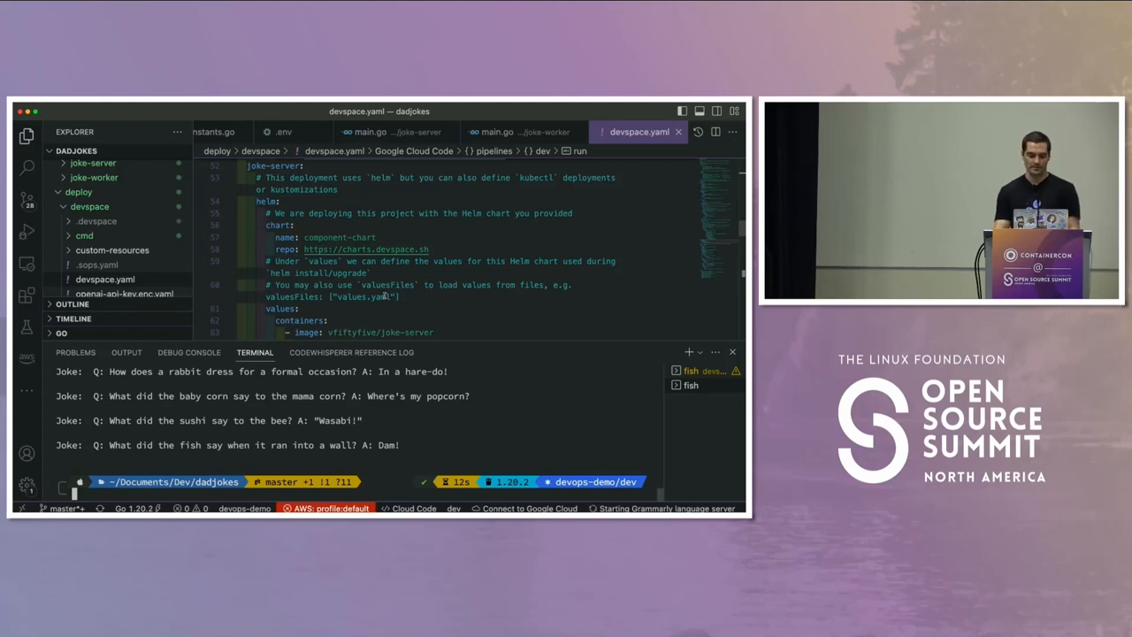
scroll(383, 273, down, 3)
scroll(383, 273, down, 2)
scroll(355, 269, down, 5)
scroll(354, 270, down, 5)
scroll(355, 269, down, 5)
scroll(355, 270, down, 4)
scroll(354, 270, down, 4)
scroll(355, 270, down, 4)
scroll(354, 270, down, 3)
scroll(354, 269, up, 3)
scroll(355, 270, up, 3)
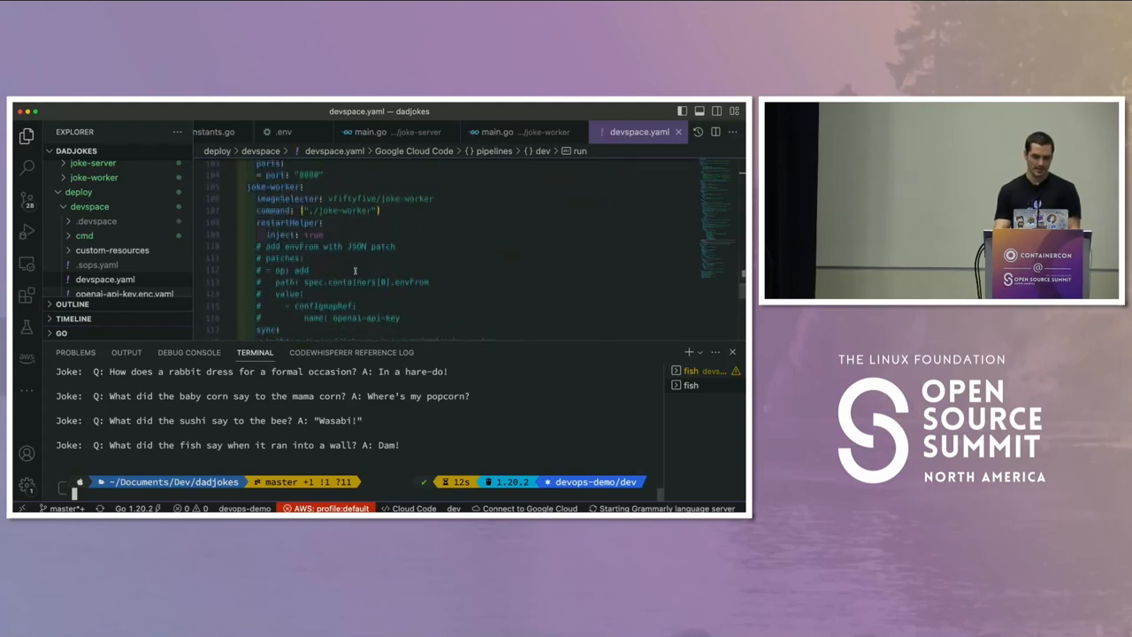
scroll(355, 270, down, 1)
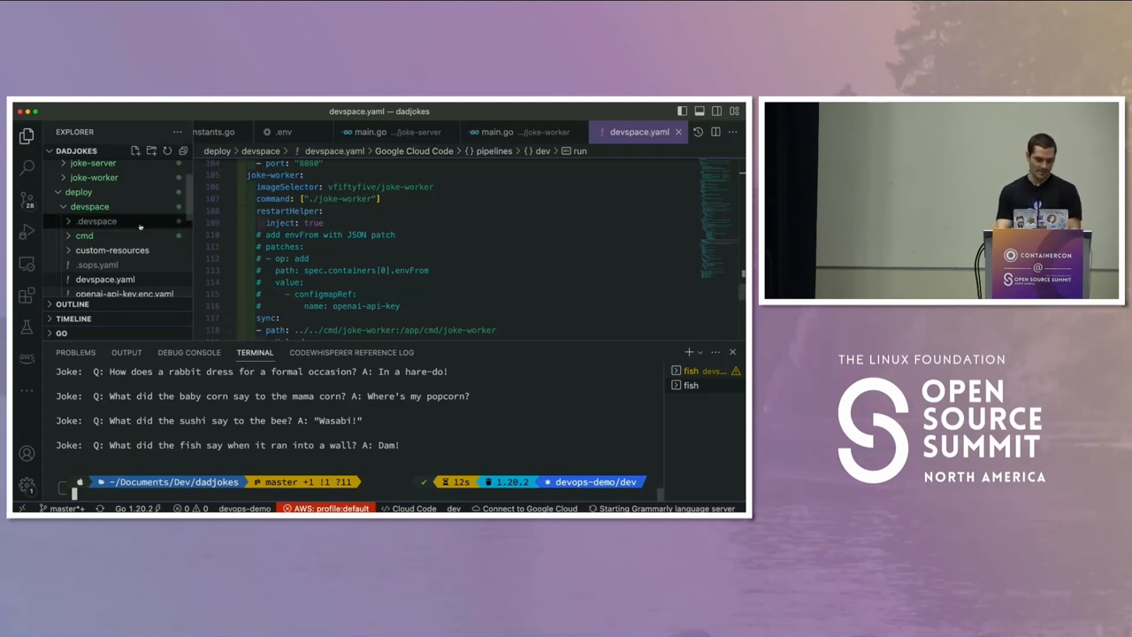
scroll(140, 228, down, 4)
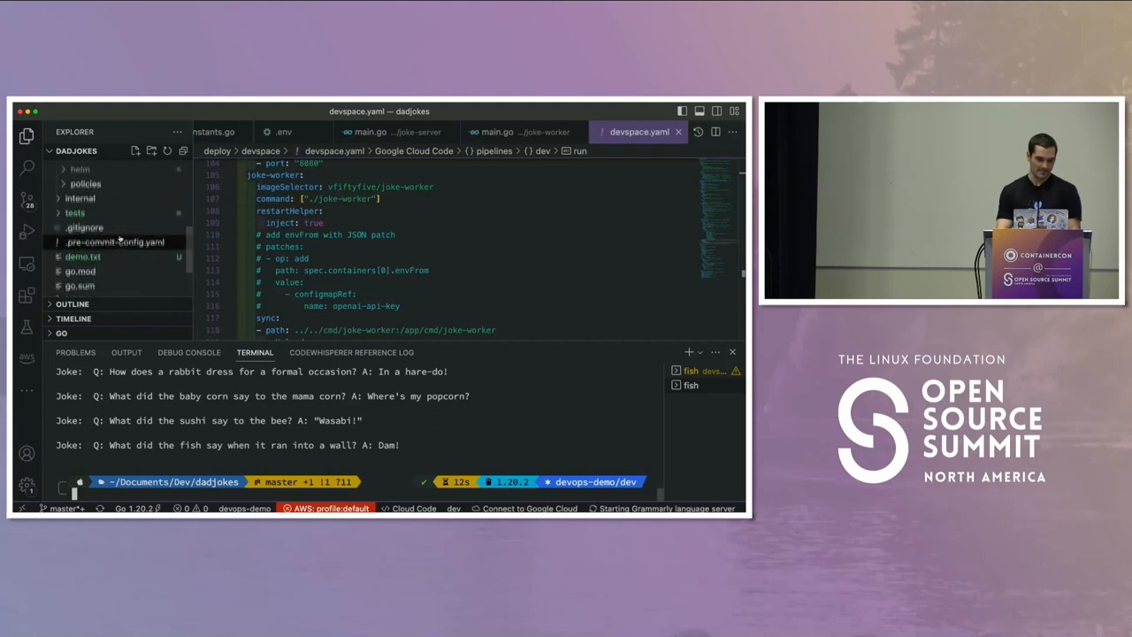
scroll(132, 232, up, 4)
scroll(120, 236, up, 2)
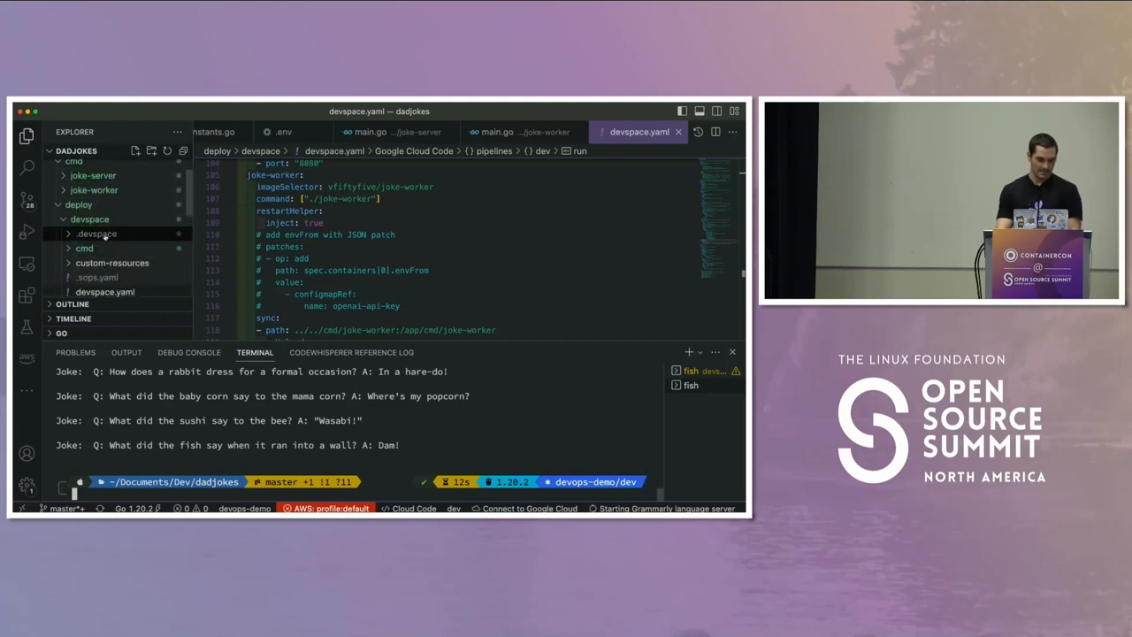
scroll(104, 235, down, 4)
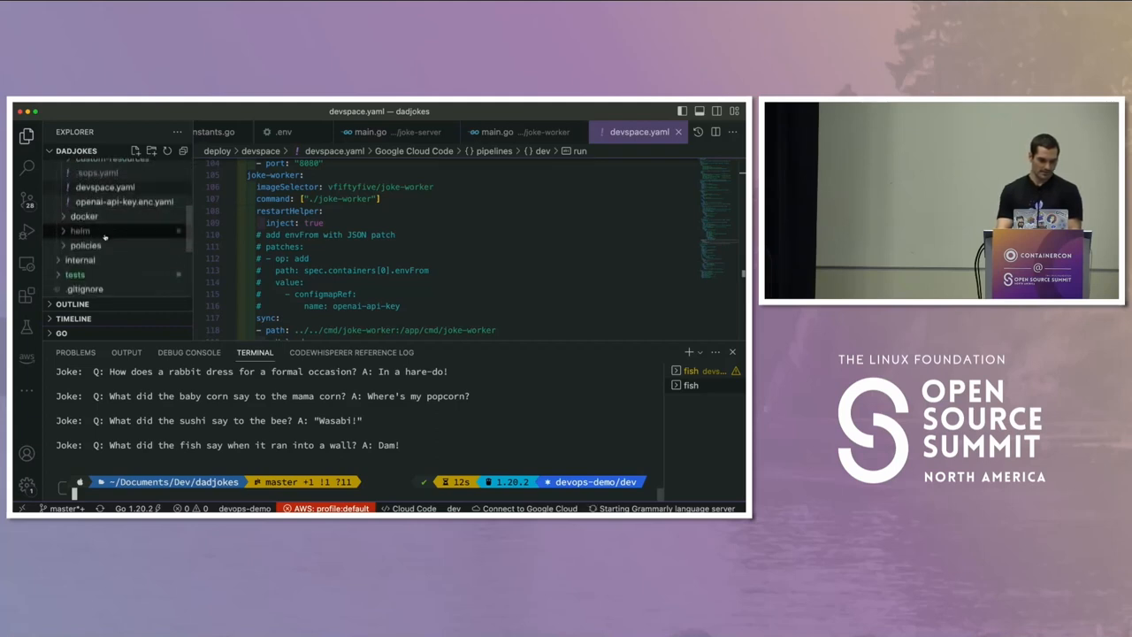
scroll(104, 236, down, 2)
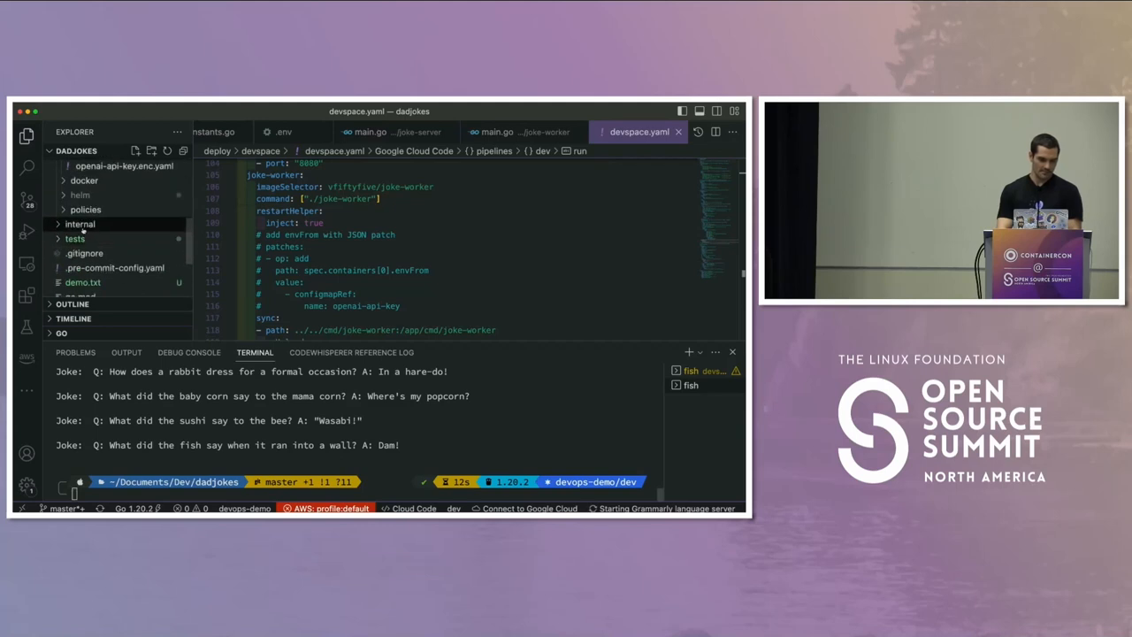
- In internal/joke/joke.go replace 'dad' in the prompt with 'chuck norris', then bring k9s forward
click(80, 223)
click(80, 252)
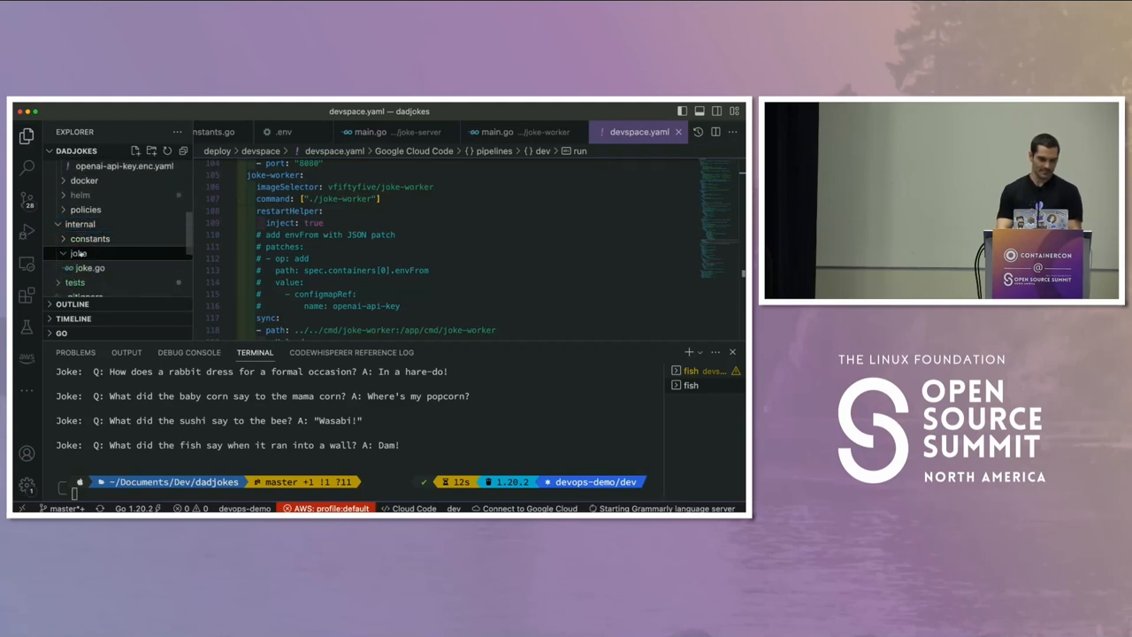
click(90, 268)
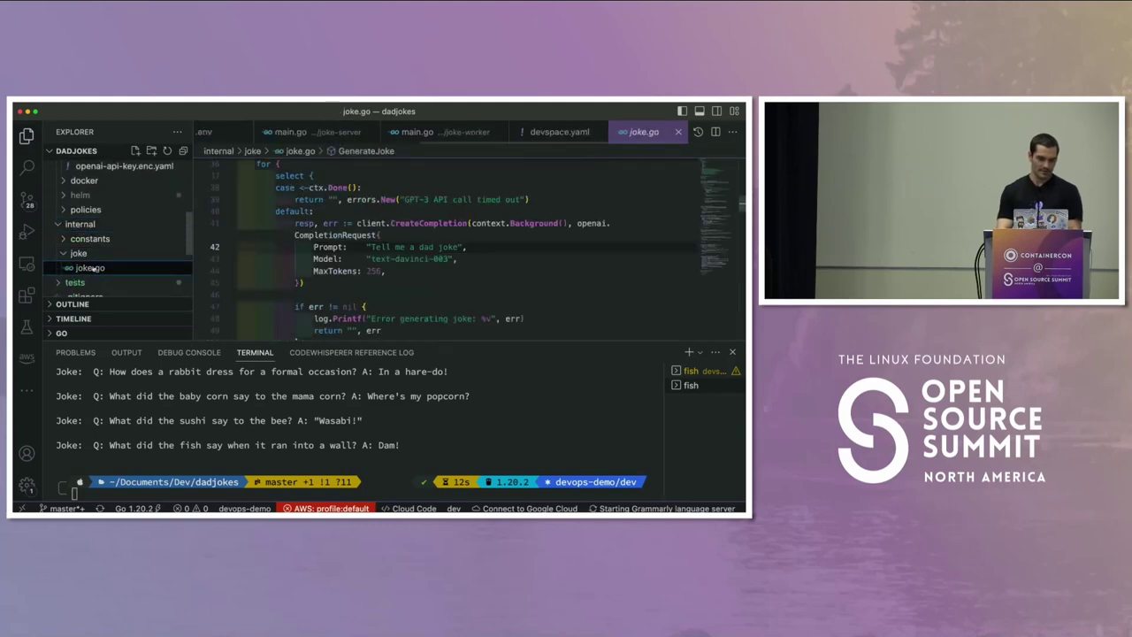
double_click(424, 246)
text(chuck norris)
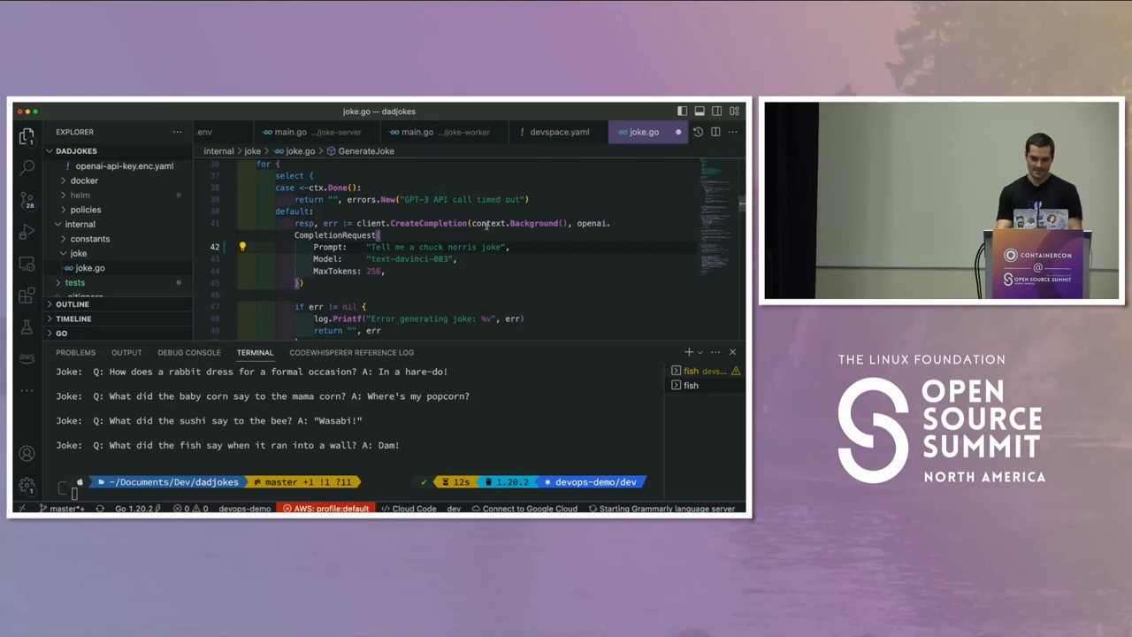
key(super+Tab)
- Shell into the joke-worker pod from the pods view, check joke.go's prompt, and exit
key(Tab)
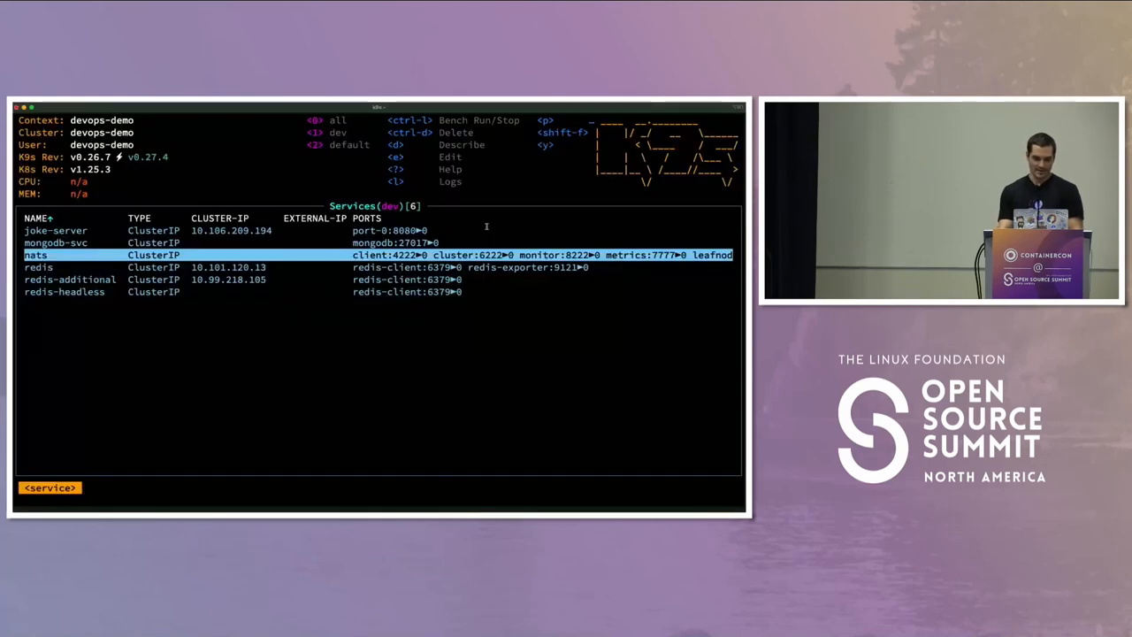
key(colon)
text(pod)
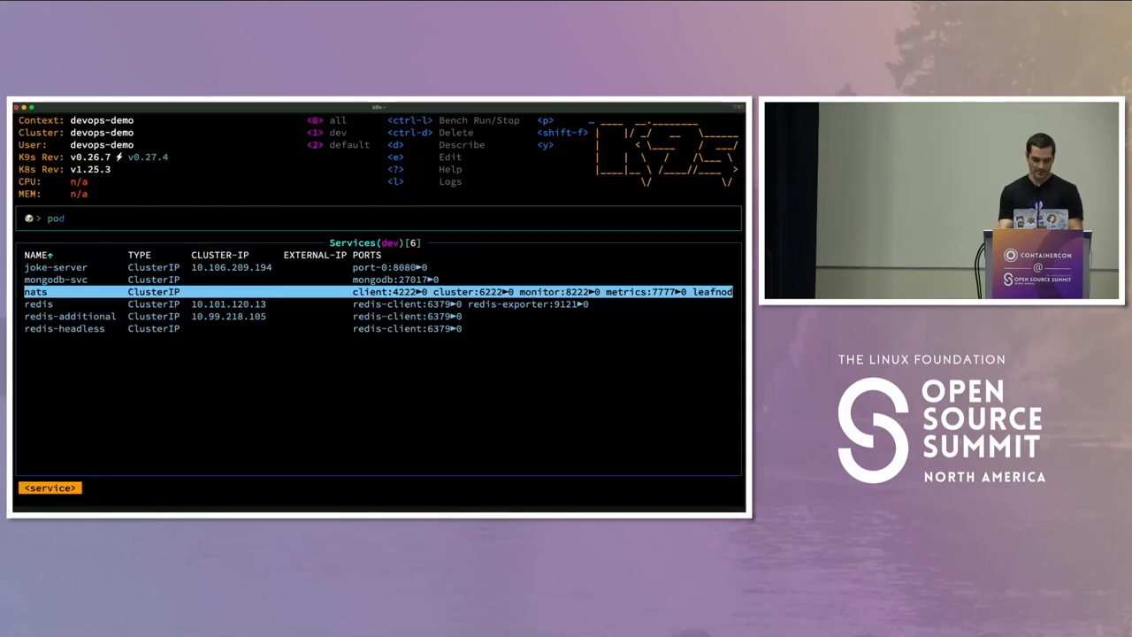
key(Return)
key(Down)
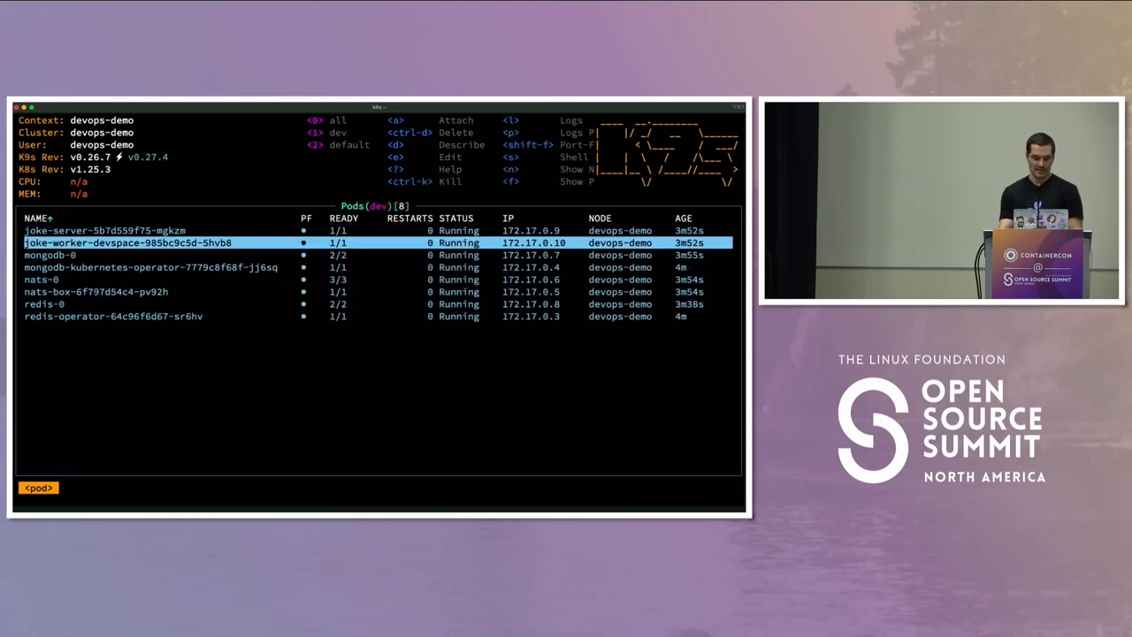
key(s)
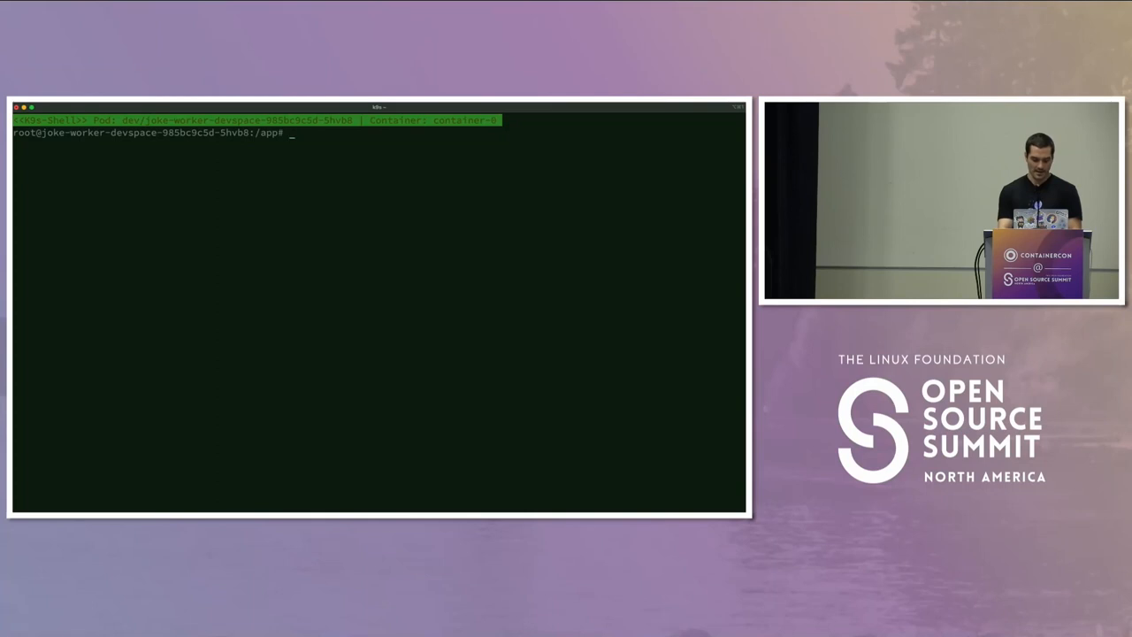
text(cat internal/joke/joke.go | gr)
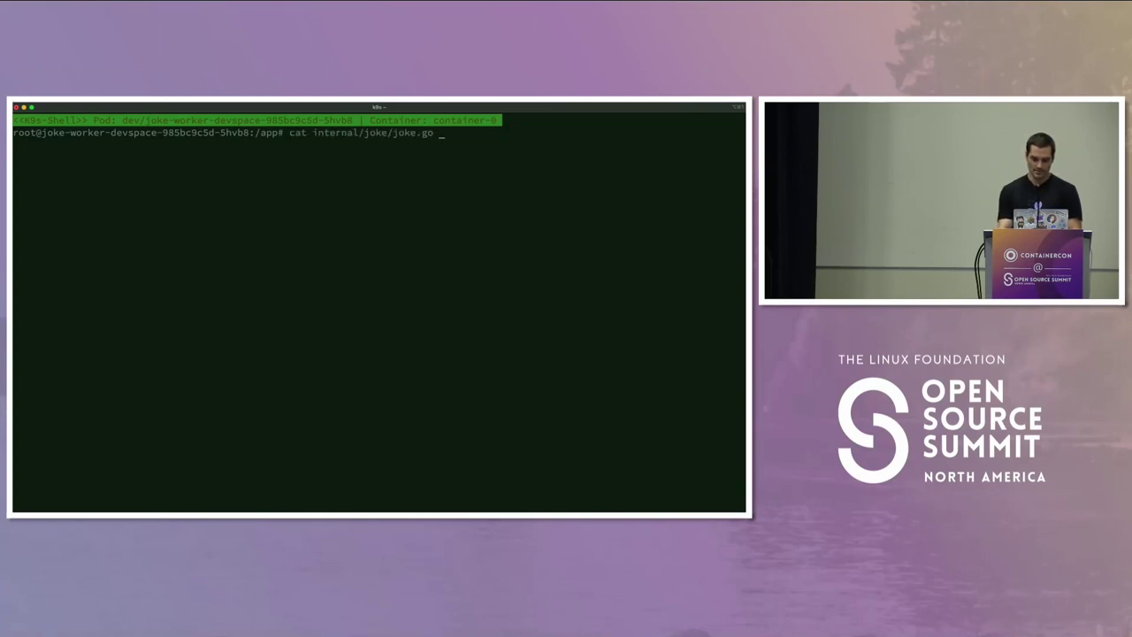
text(ep Tell)
key(Return)
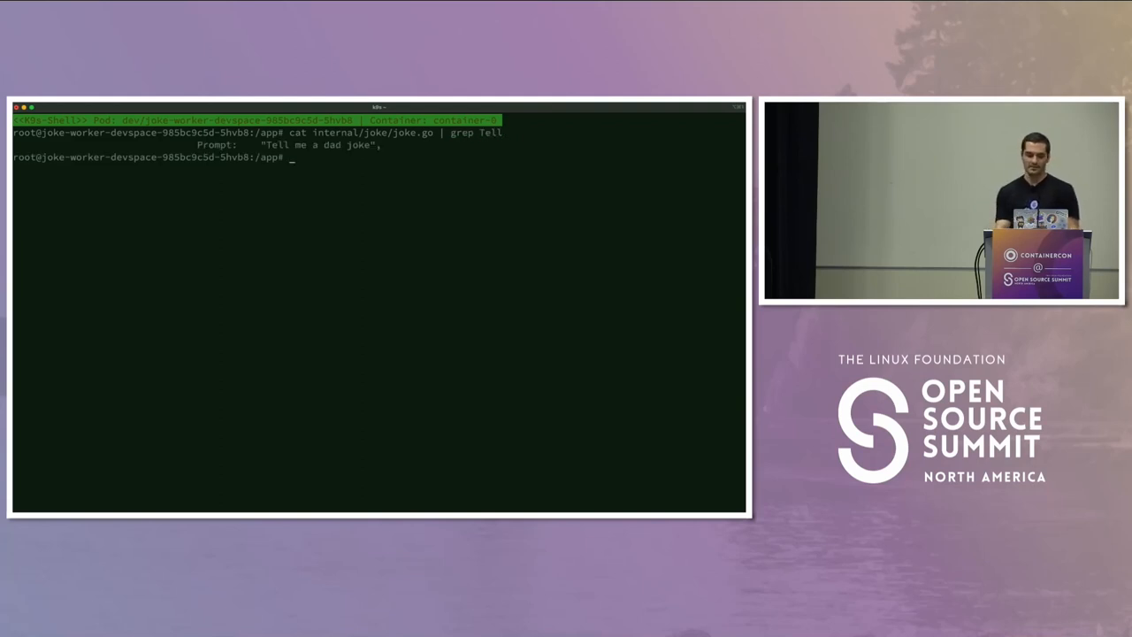
text(exit)
key(Return)
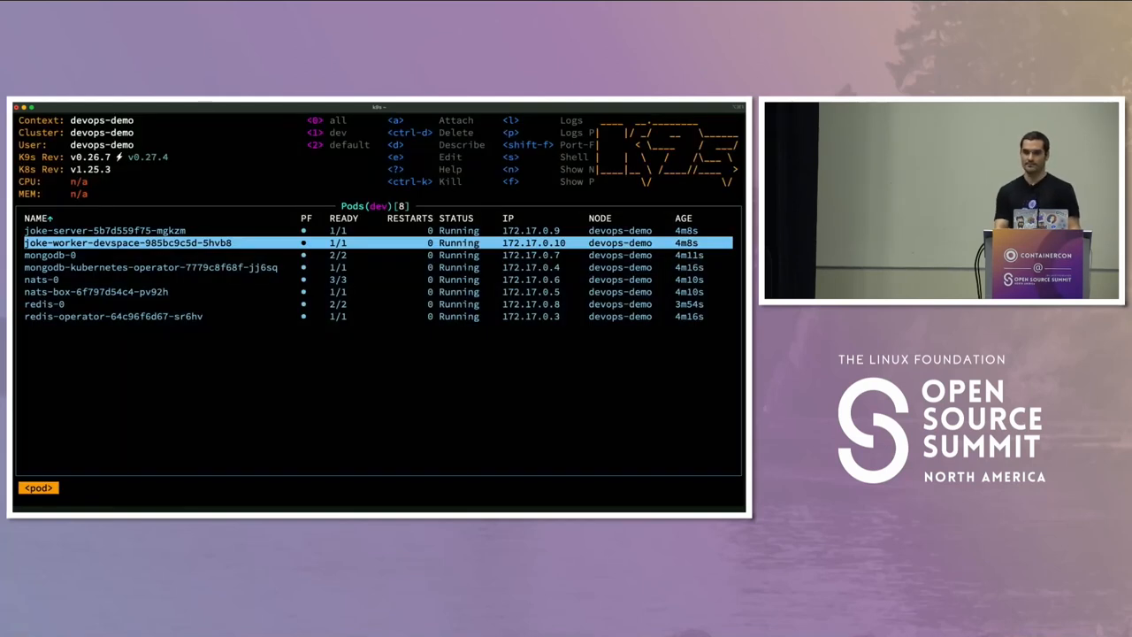
- Back in the pod shell, run ps -ef, highlight joke-worker PID 254, then exit to pods
key(super+Tab)
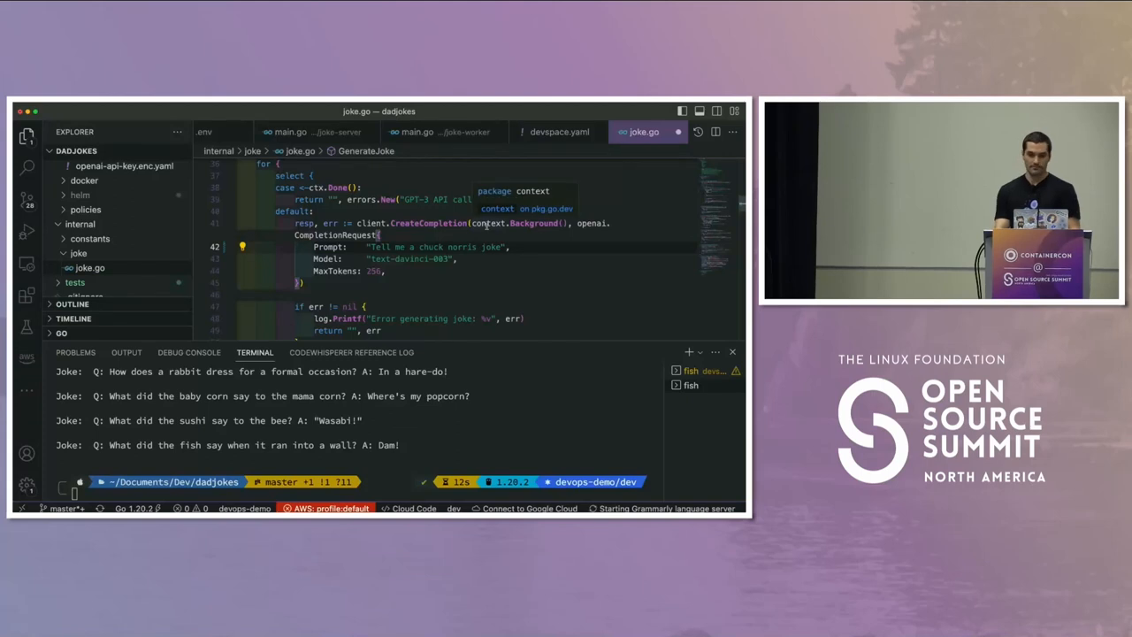
key(super+Tab)
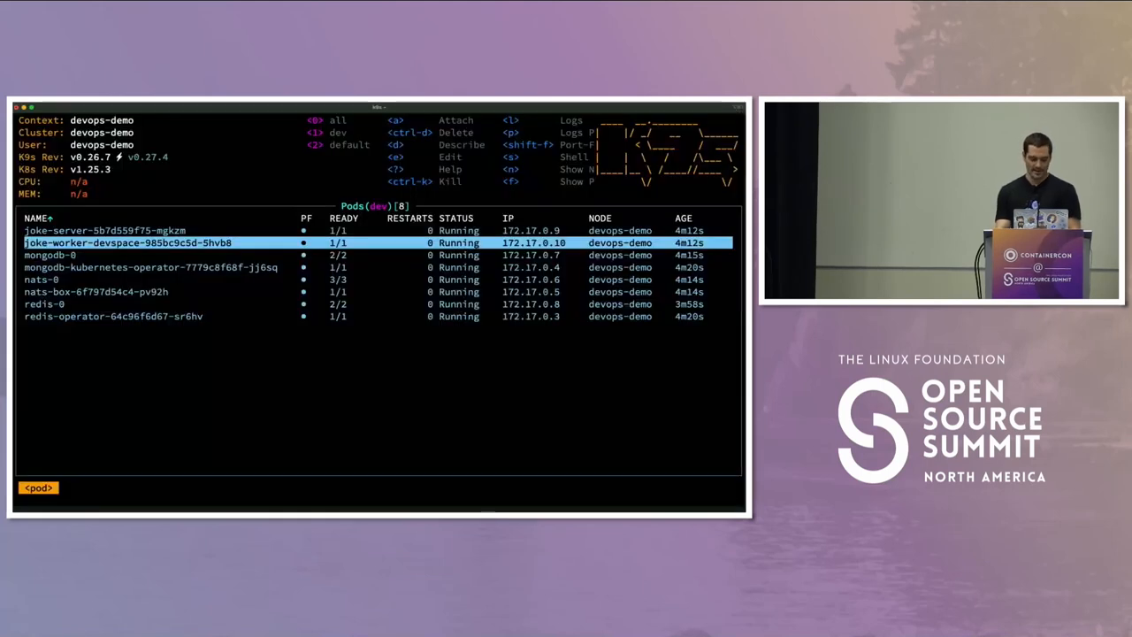
text(s)
text(ps -ef)
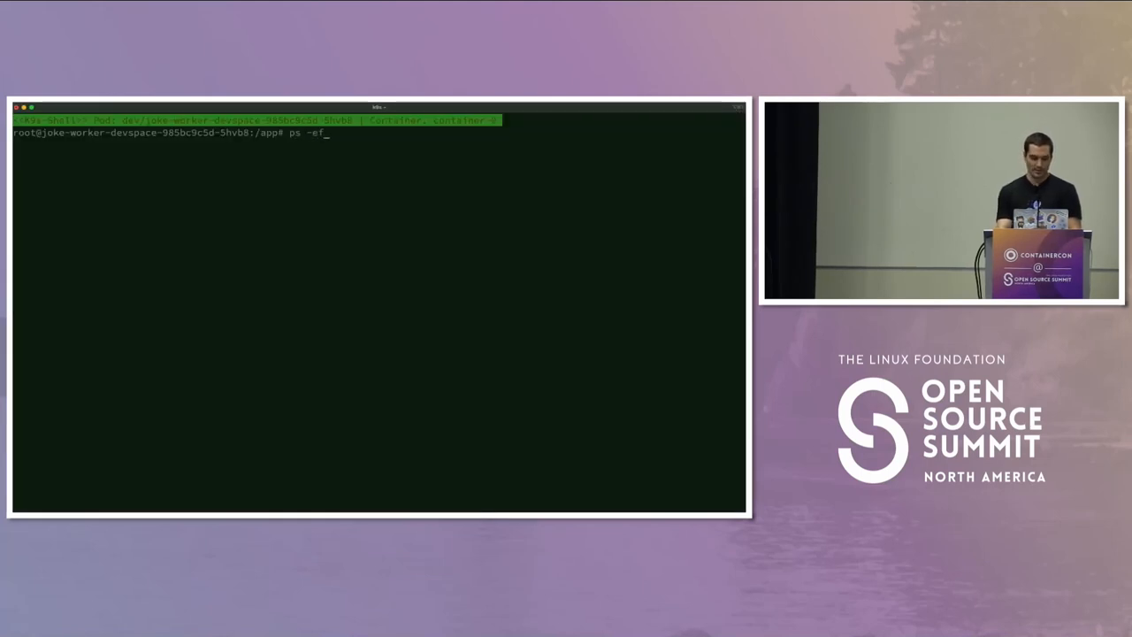
key(Return)
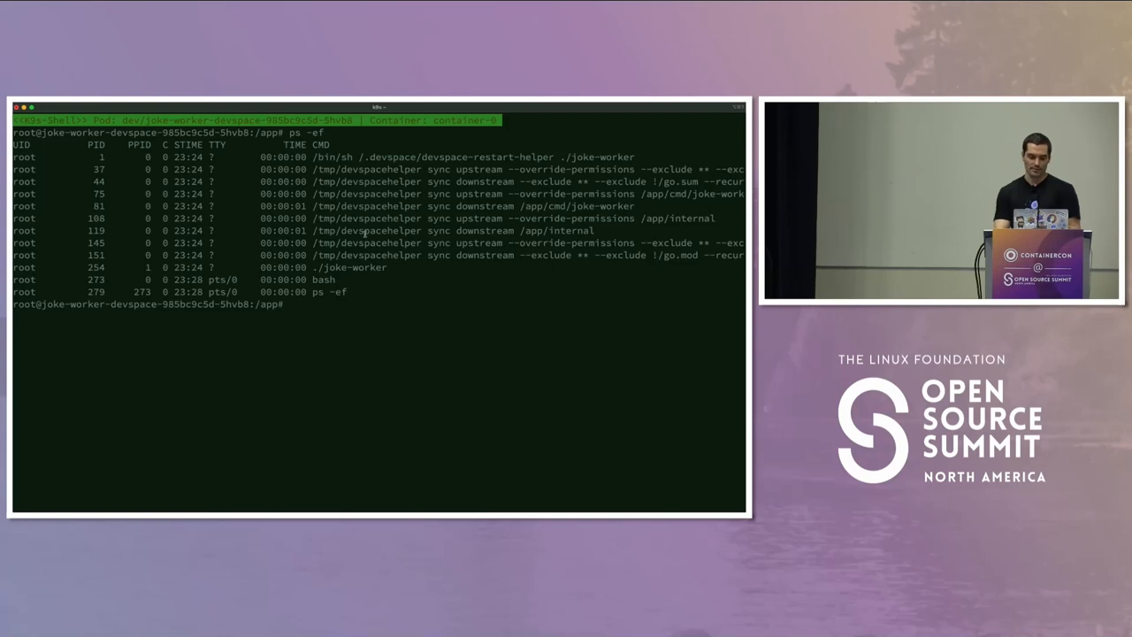
double_click(96, 267)
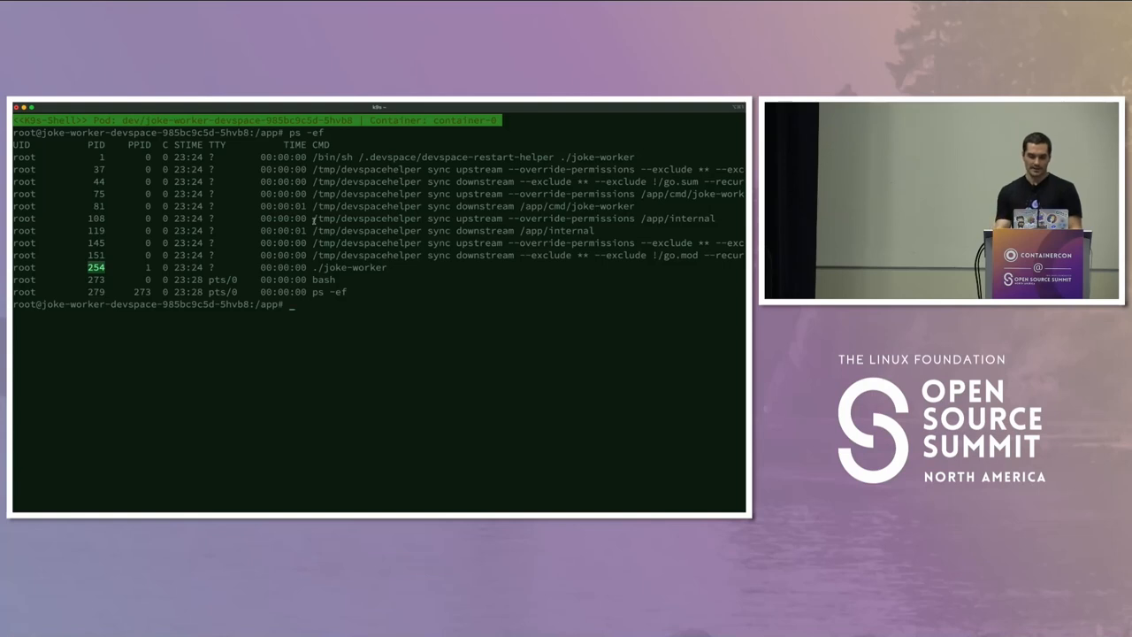
text(exit)
key(Return)
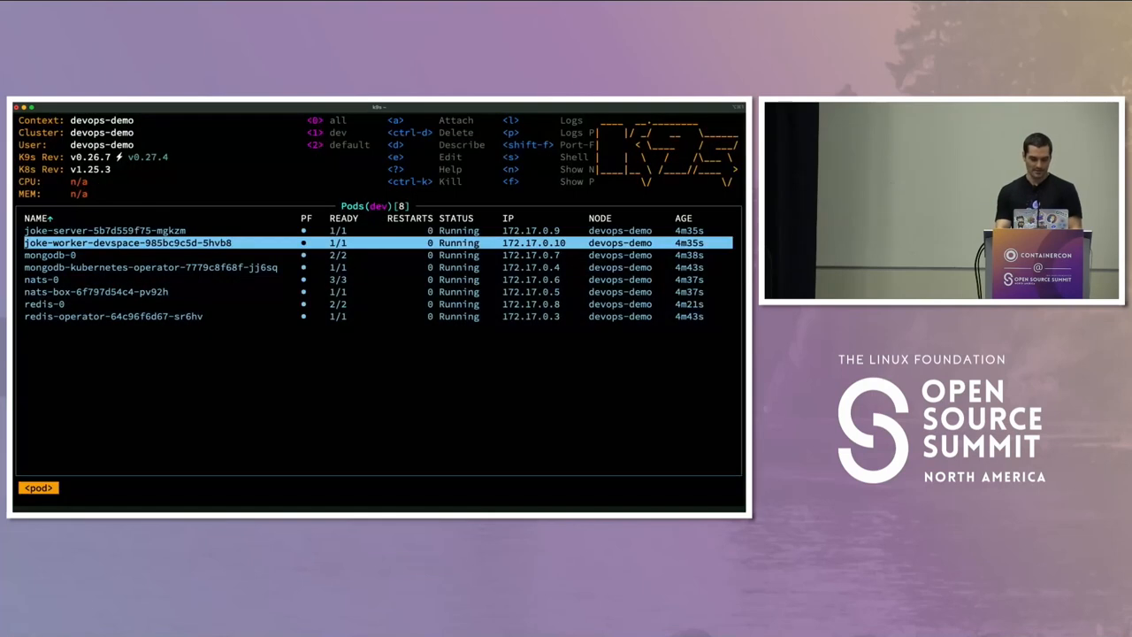
- Switch to the editor and review devspace.yaml's joke-worker sync paths and hooks
key(super+Tab)
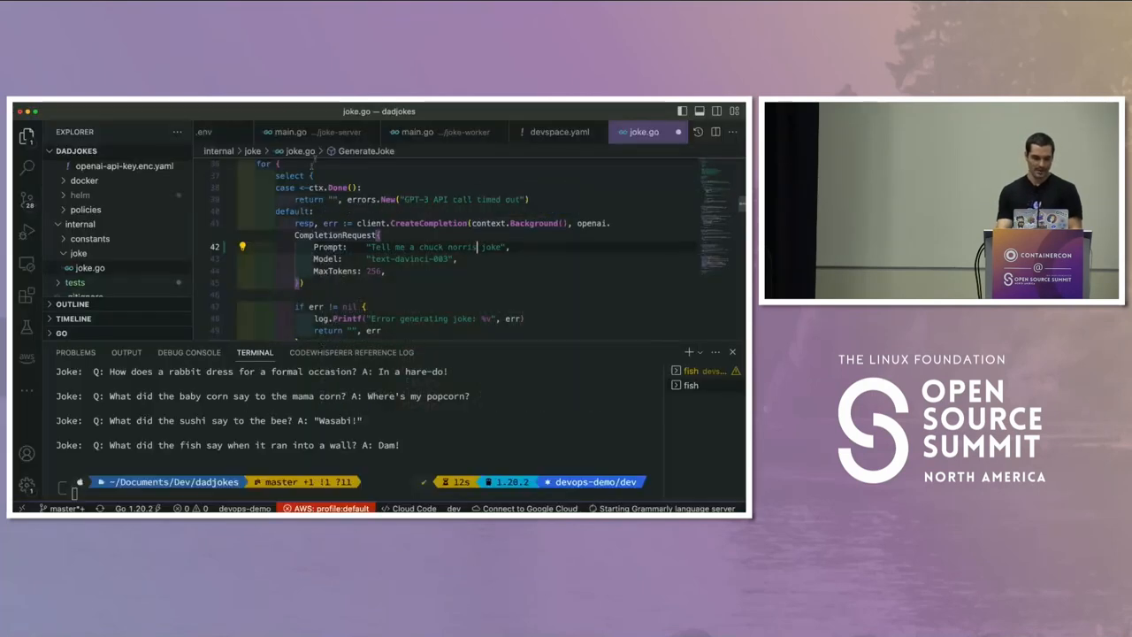
click(548, 132)
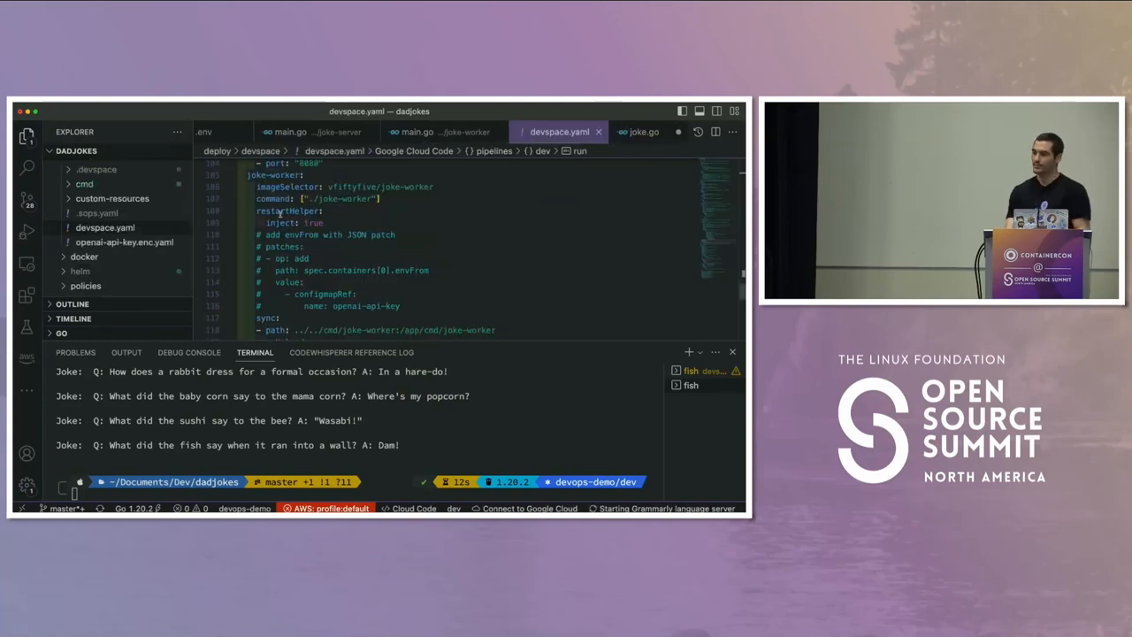
scroll(336, 225, down, 3)
scroll(337, 226, down, 5)
scroll(337, 225, down, 5)
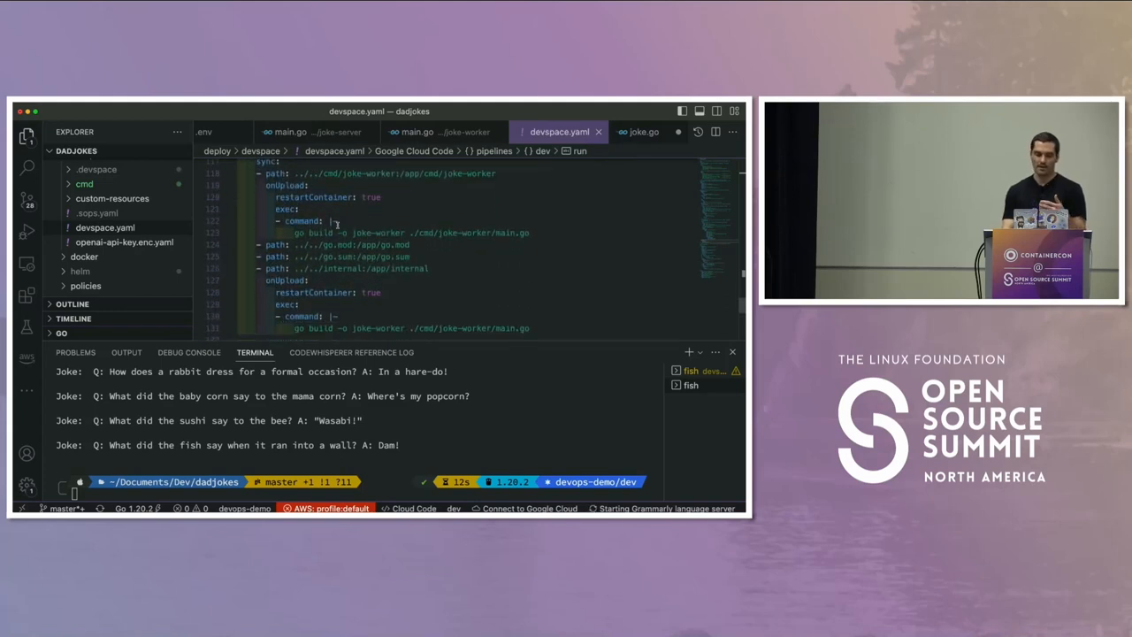
scroll(336, 226, up, 2)
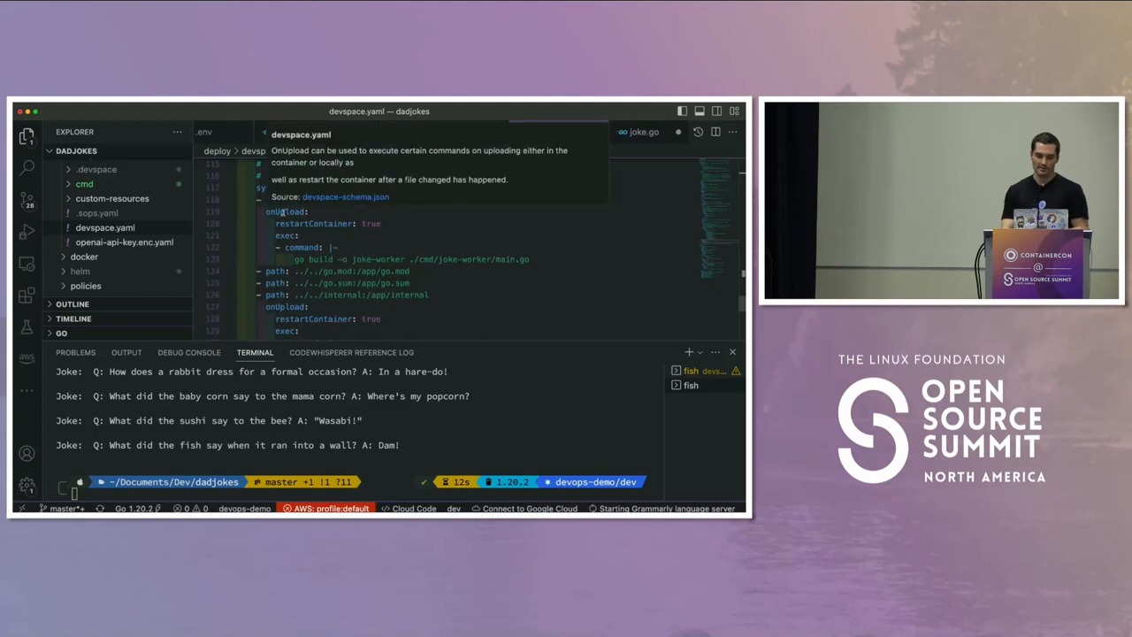
scroll(337, 225, down, 2)
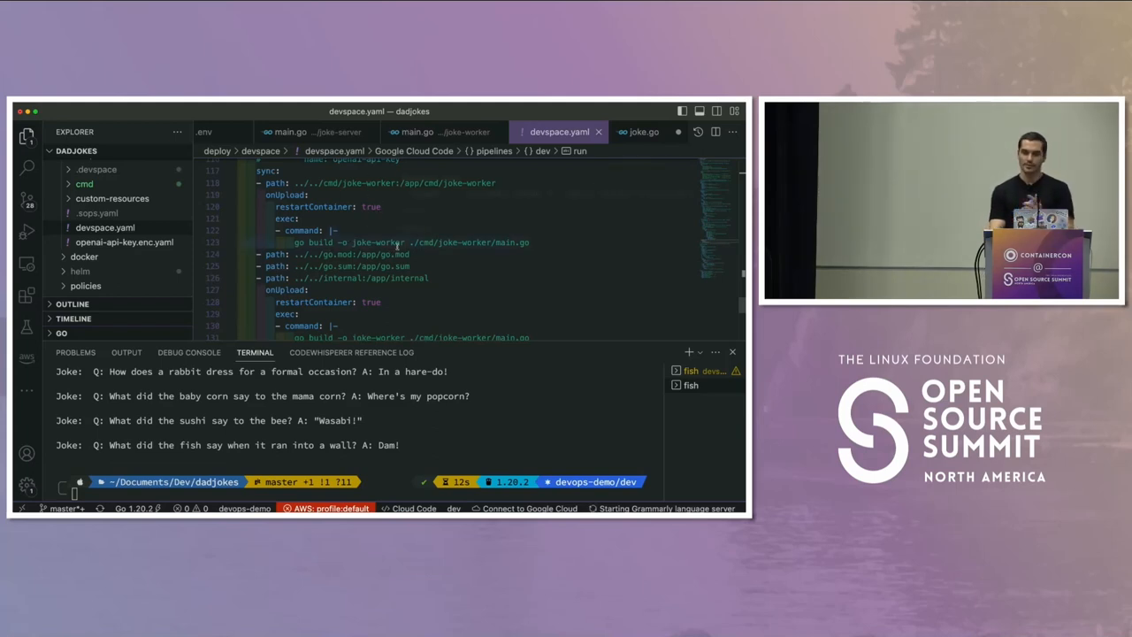
mouse_move(403, 243)
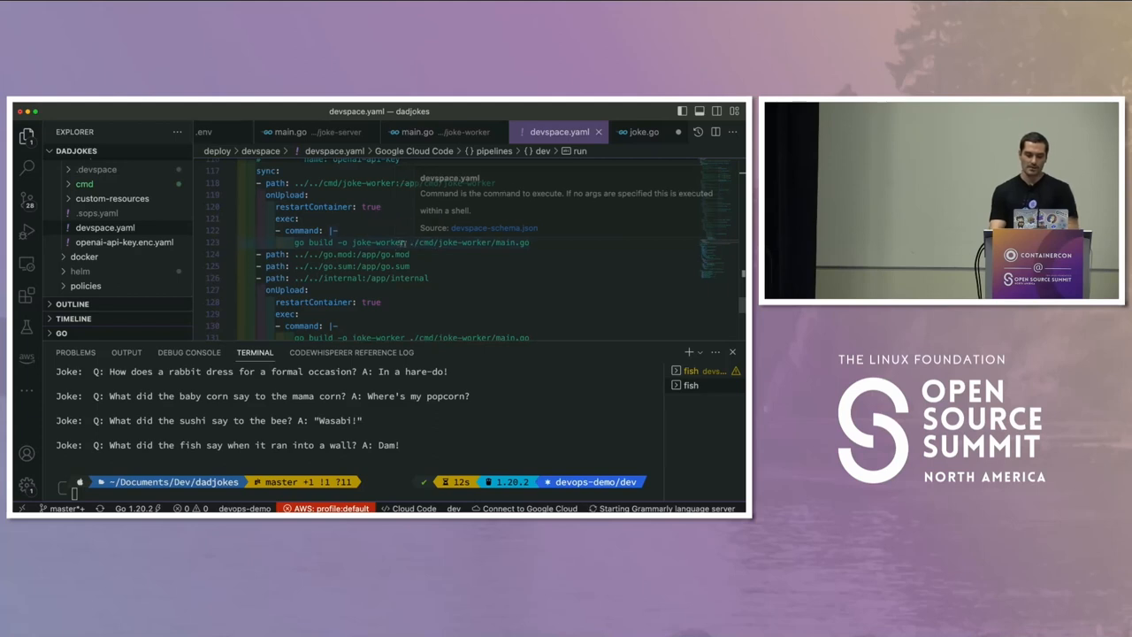
scroll(366, 241, down, 2)
scroll(343, 242, down, 2)
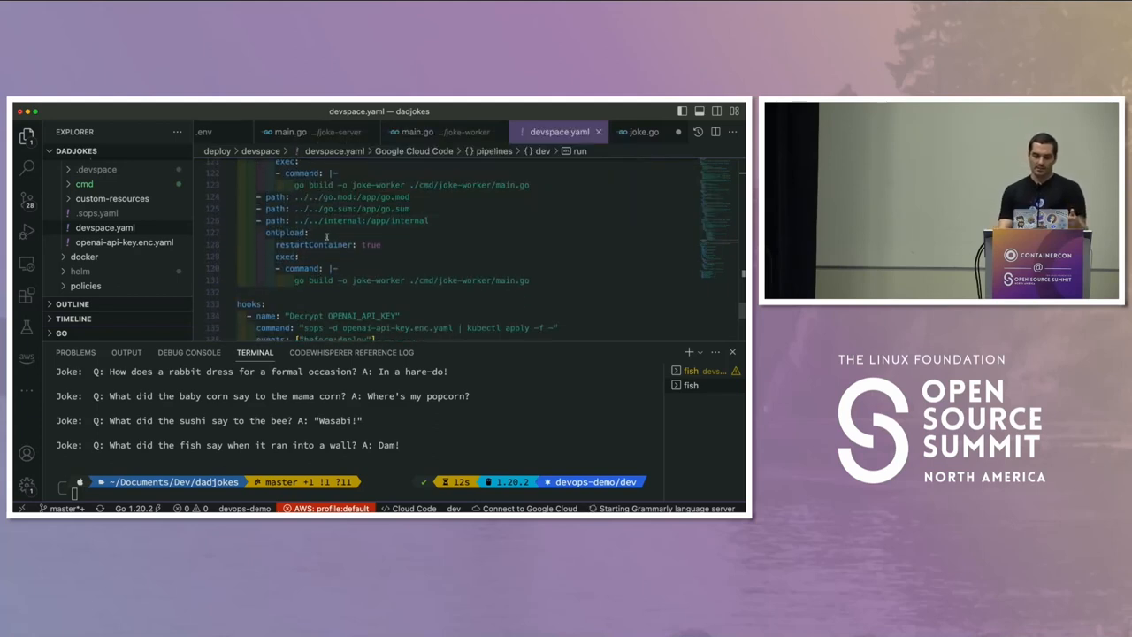
scroll(323, 232, down, 2)
scroll(326, 237, up, 1)
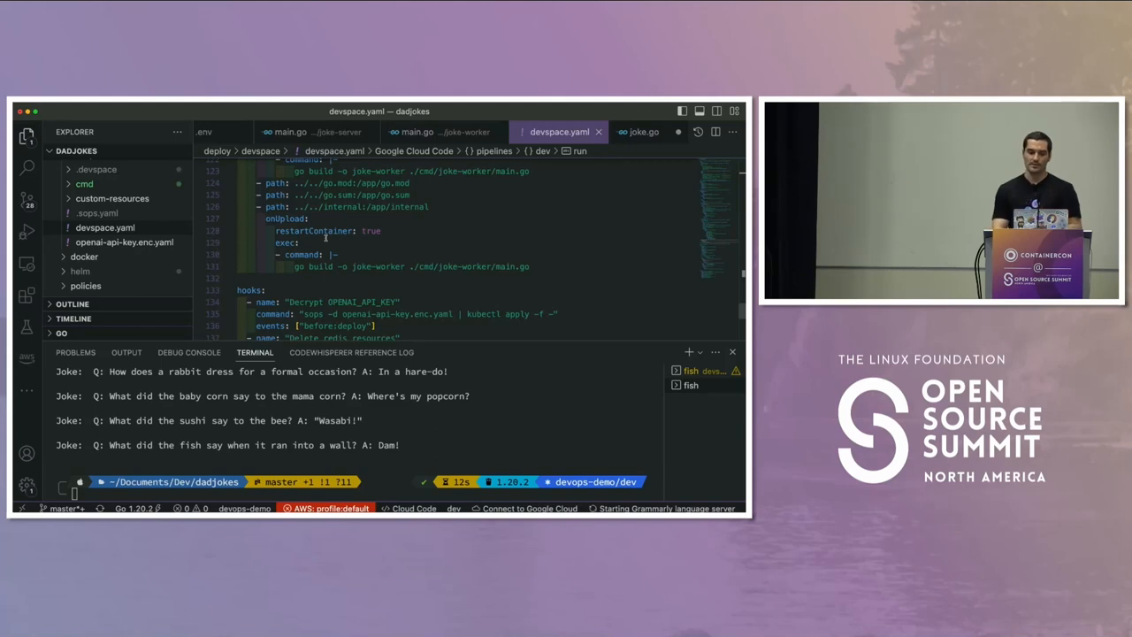
mouse_move(409, 207)
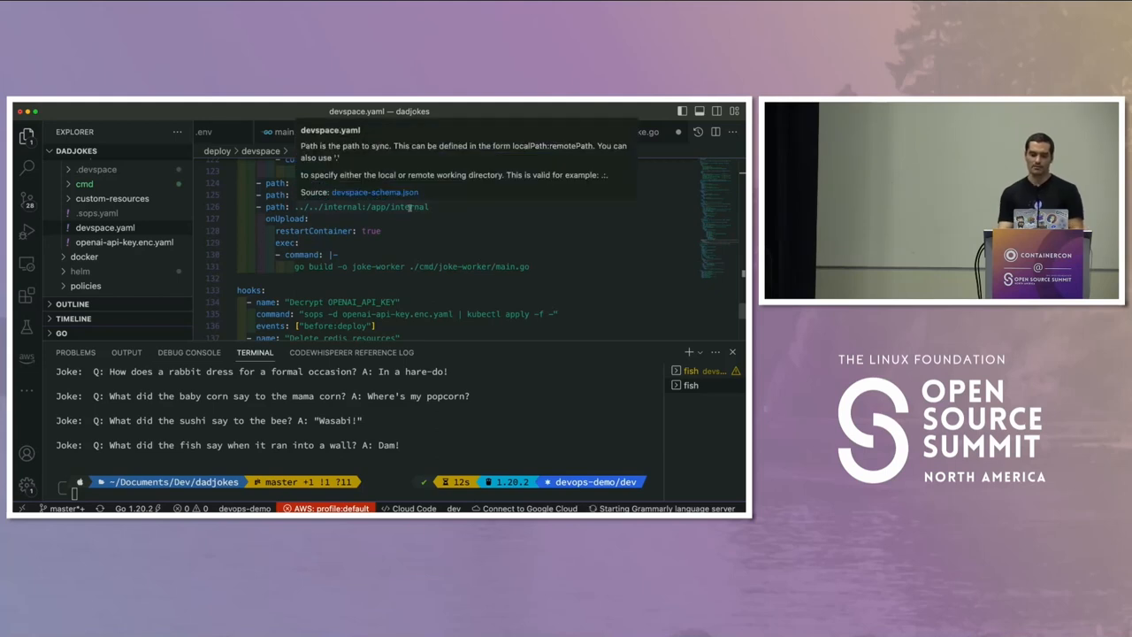
scroll(403, 226, down, 1)
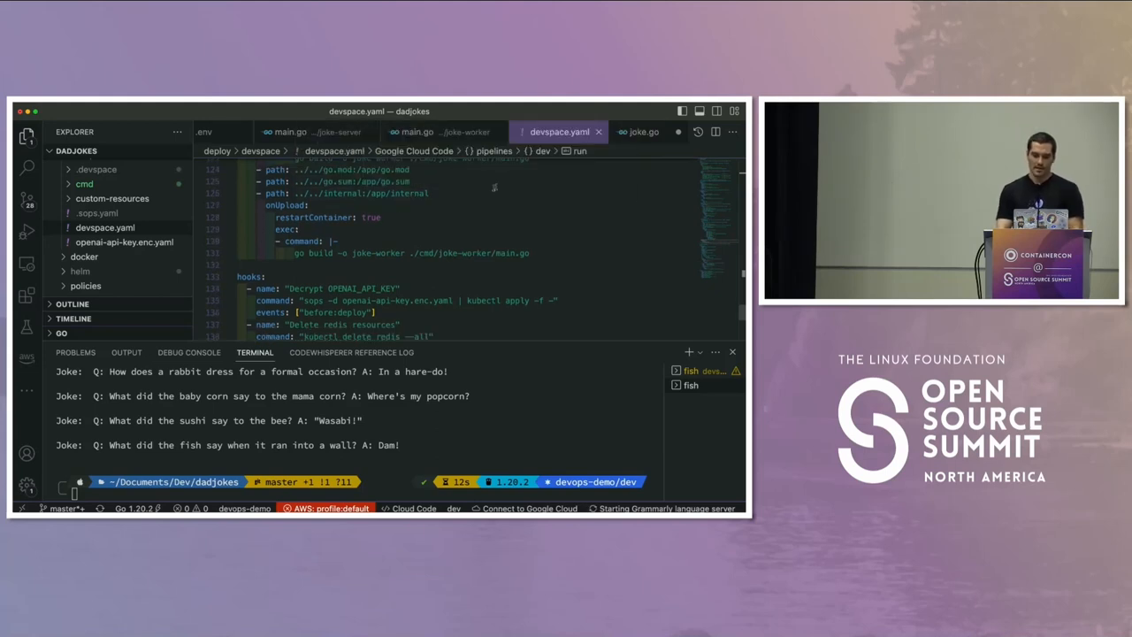
- Save joke.go with the Chuck Norris prompt, undoing an accidental line break
click(643, 132)
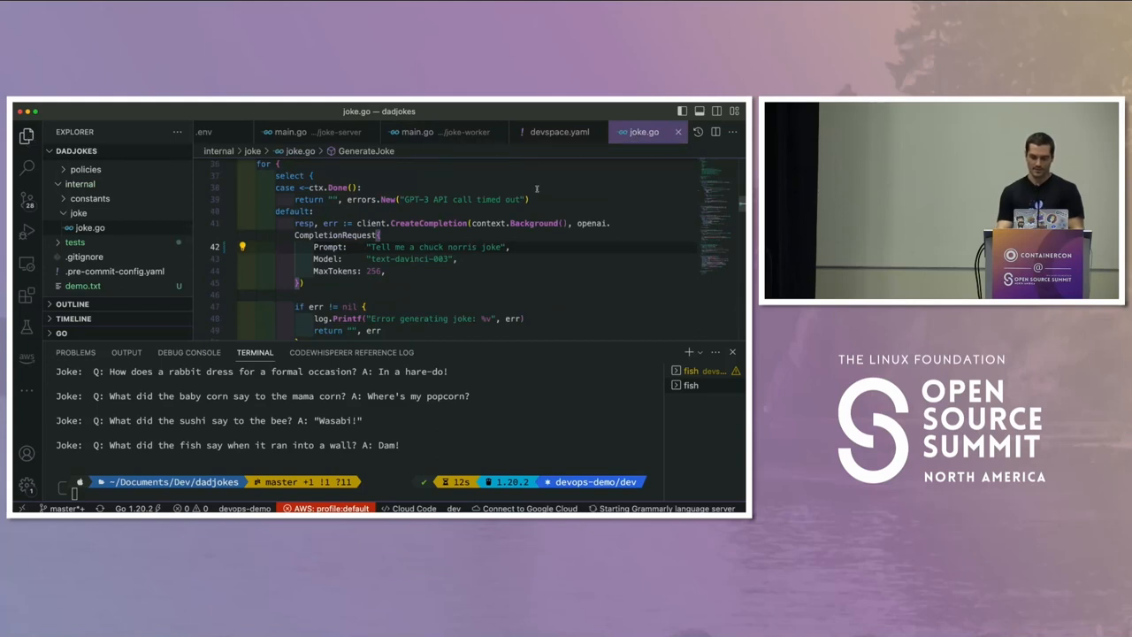
key(super+s)
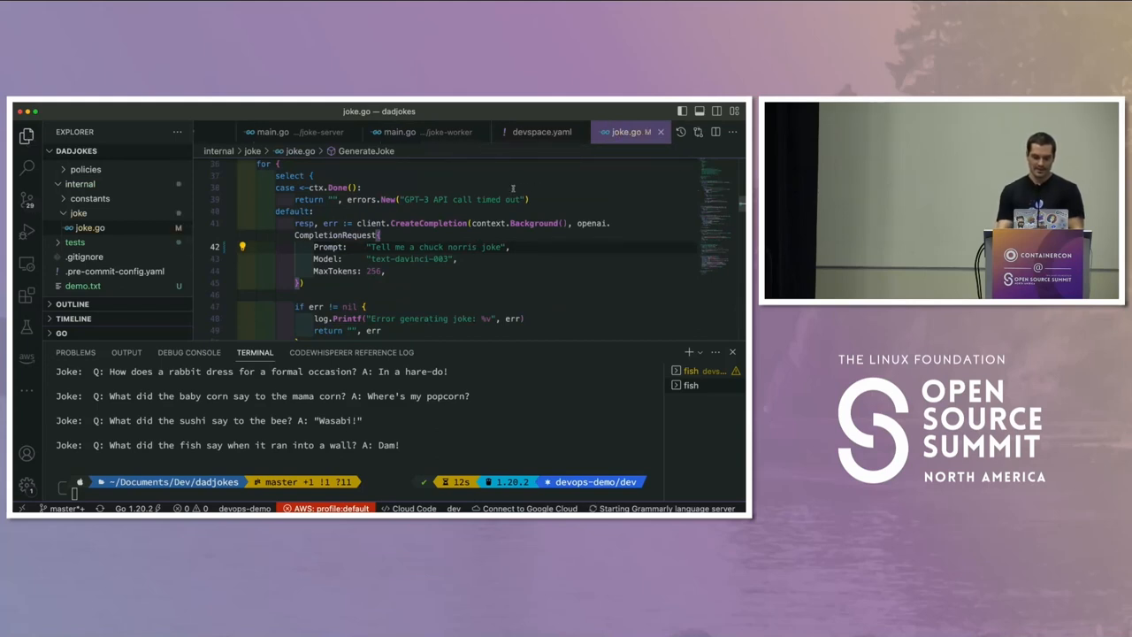
key(super+Tab)
key(Tab)
key(Tab)
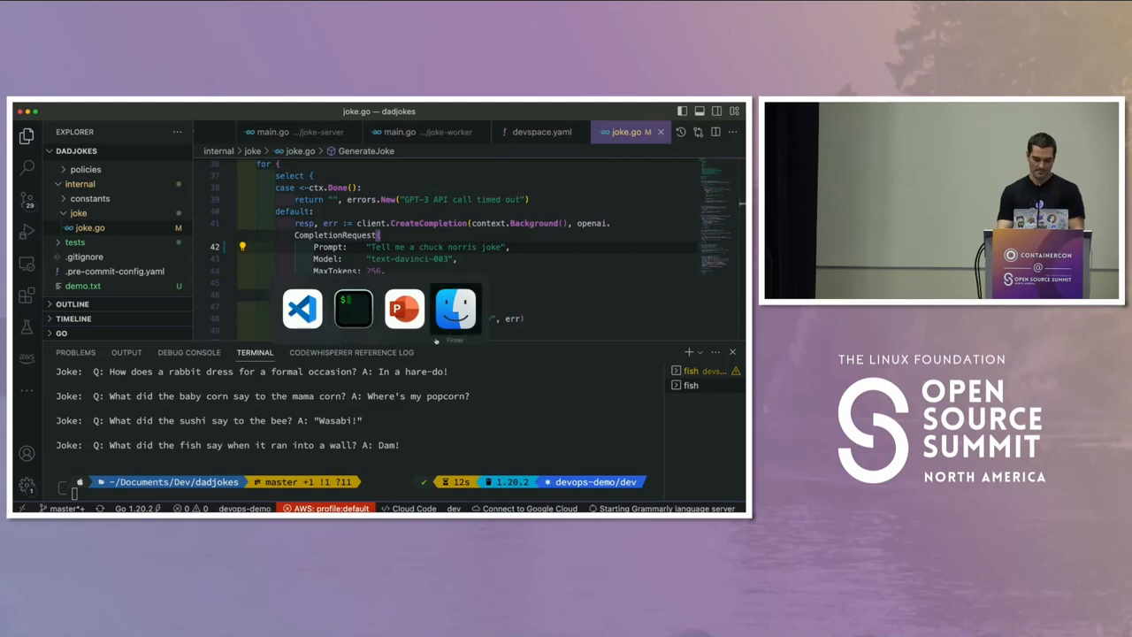
key(Escape)
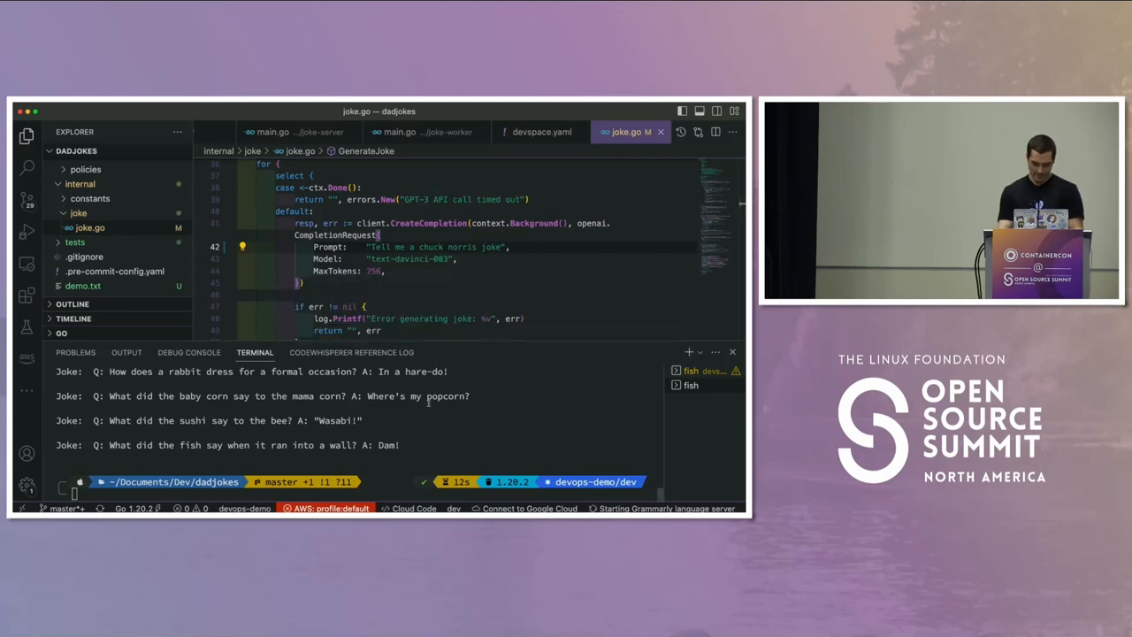
key(Return)
key(super+z)
key(super+s)
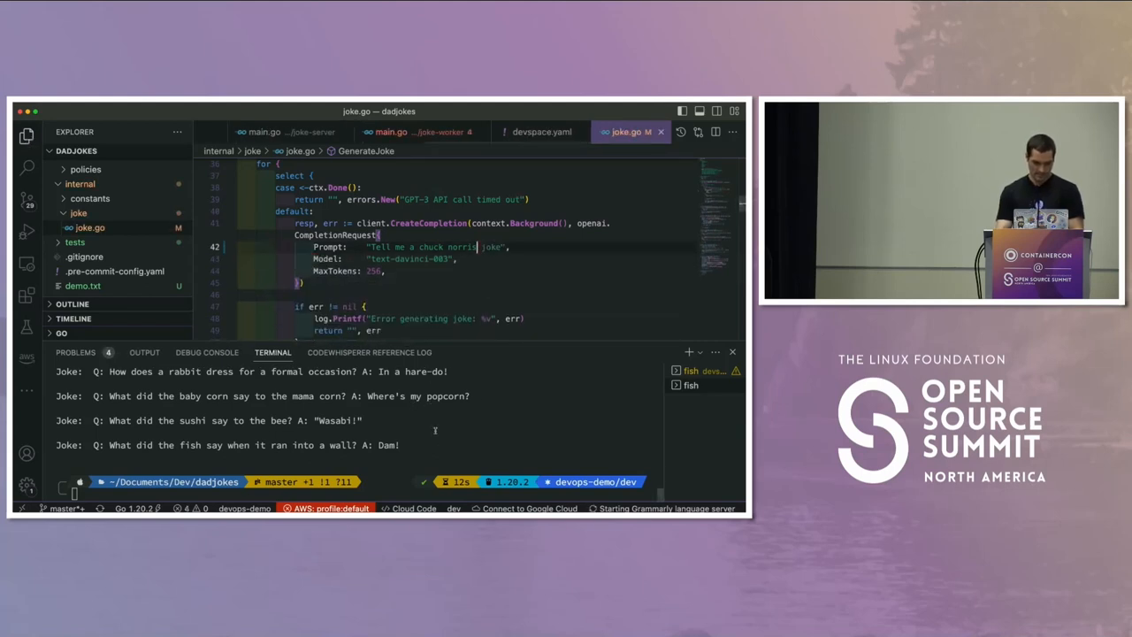
- Rerun the joke-fetching loop in the terminal with seq 15 instead of seq 5
key(Return)
key(Up)
key(Left)
key(Left)
key(Left)
key(Left)
key(Left)
key(Left)
key(Left)
key(Left)
key(Left)
key(Left)
key(Left)
key(Left)
key(Left)
key(Left)
key(Left)
key(Left)
key(Left)
key(Left)
key(Left)
key(Left)
key(Left)
key(Left)
key(Left)
key(Left)
key(Left)
key(Left)
key(Left)
key(Left)
key(Left)
key(Left)
text(1)
key(Right)
key(Right)
key(Return)
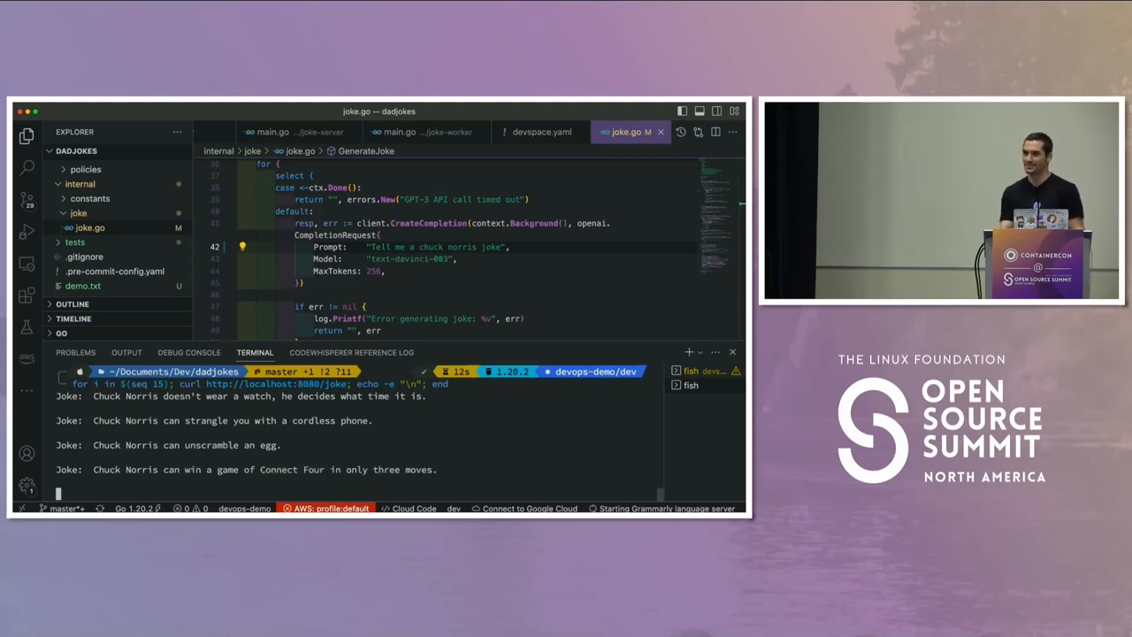
- View the joke-worker pod's logs showing the container restart, return to pods and toggle its mark
key(super+Tab)
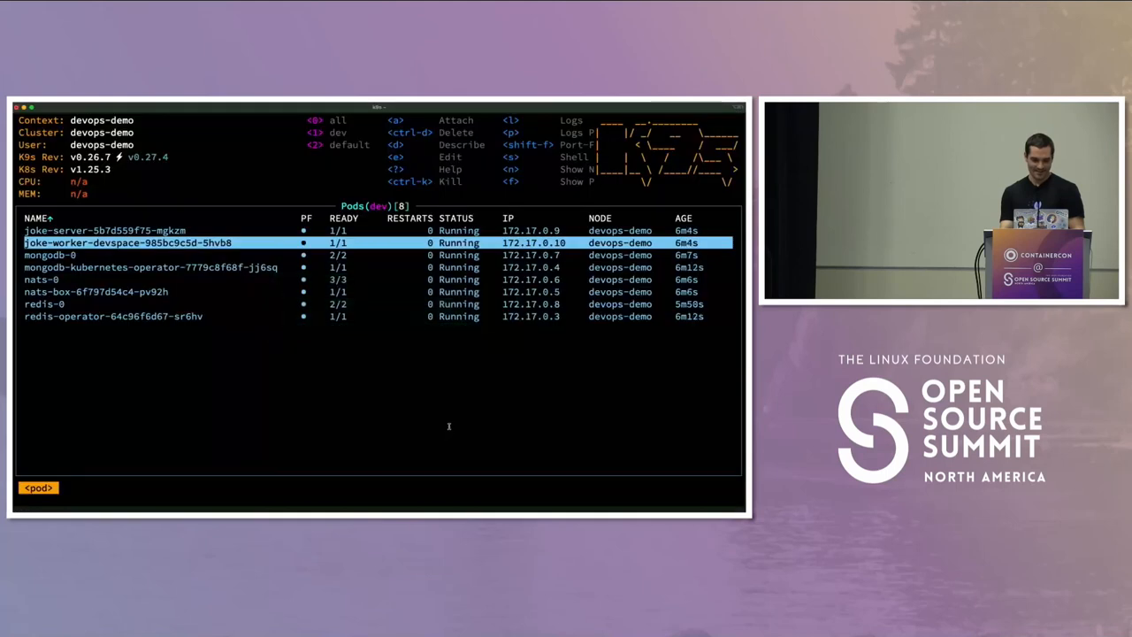
key(Down)
key(Up)
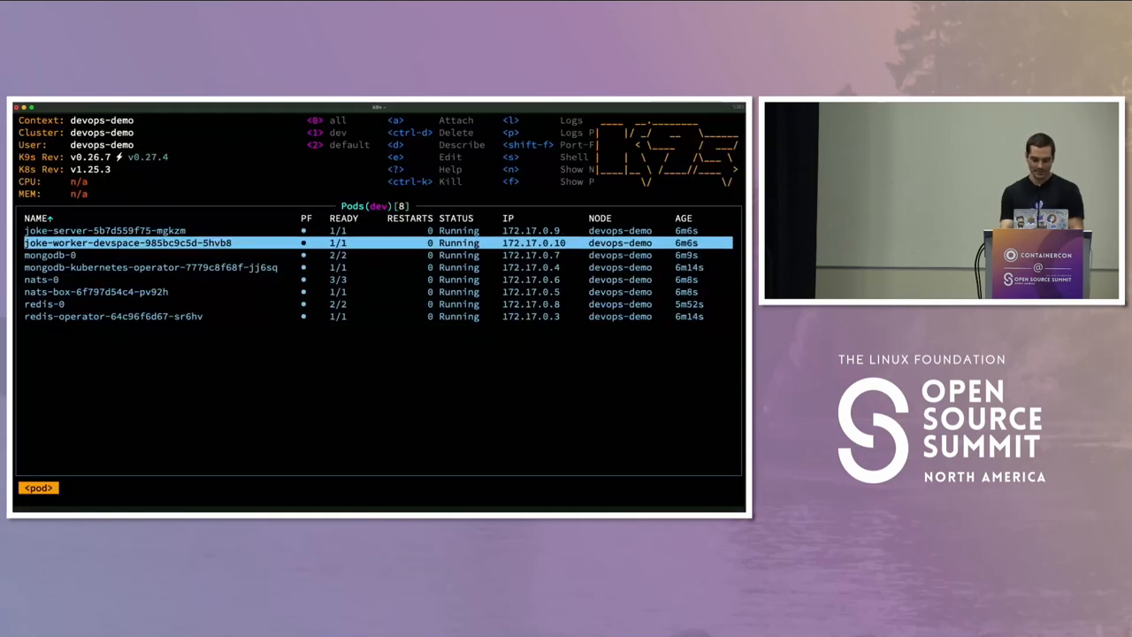
key(l)
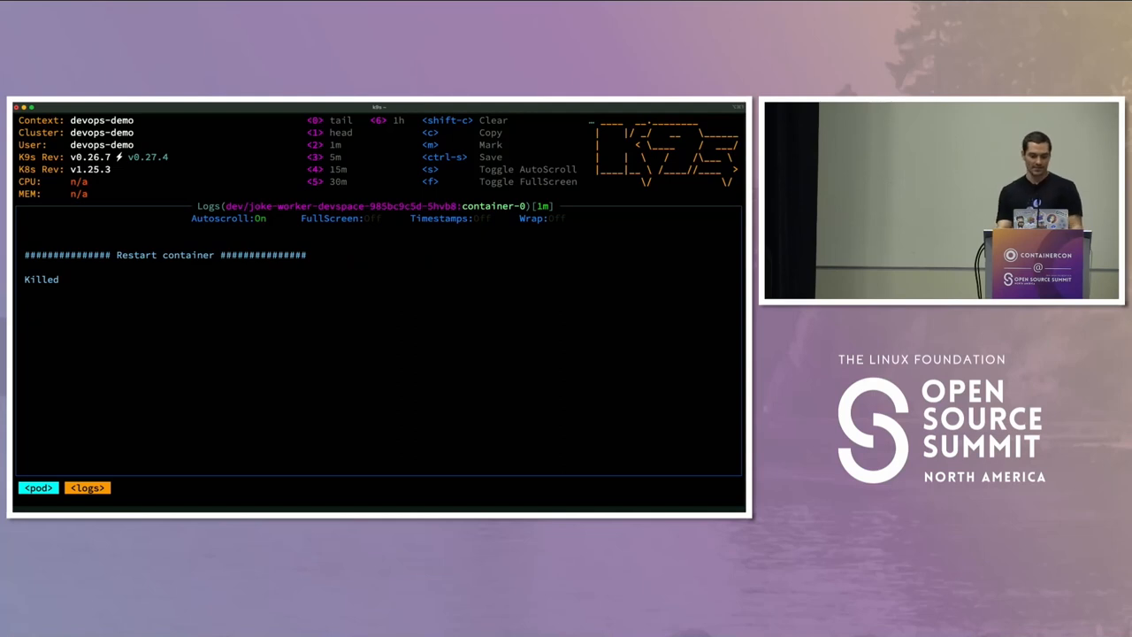
key(Escape)
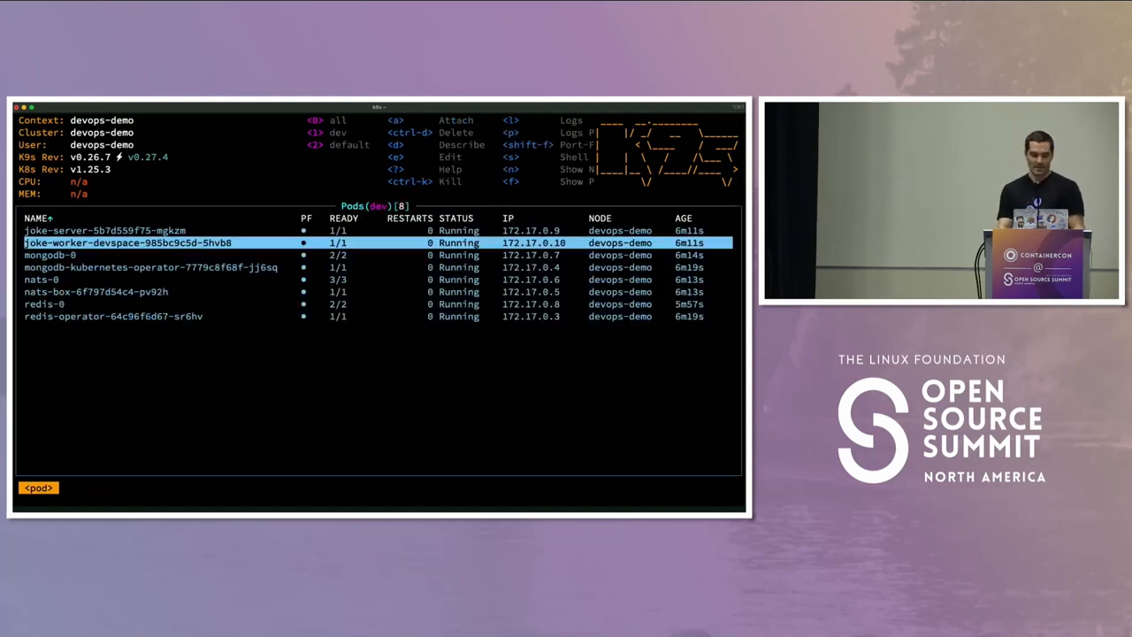
key(Down)
key(Up)
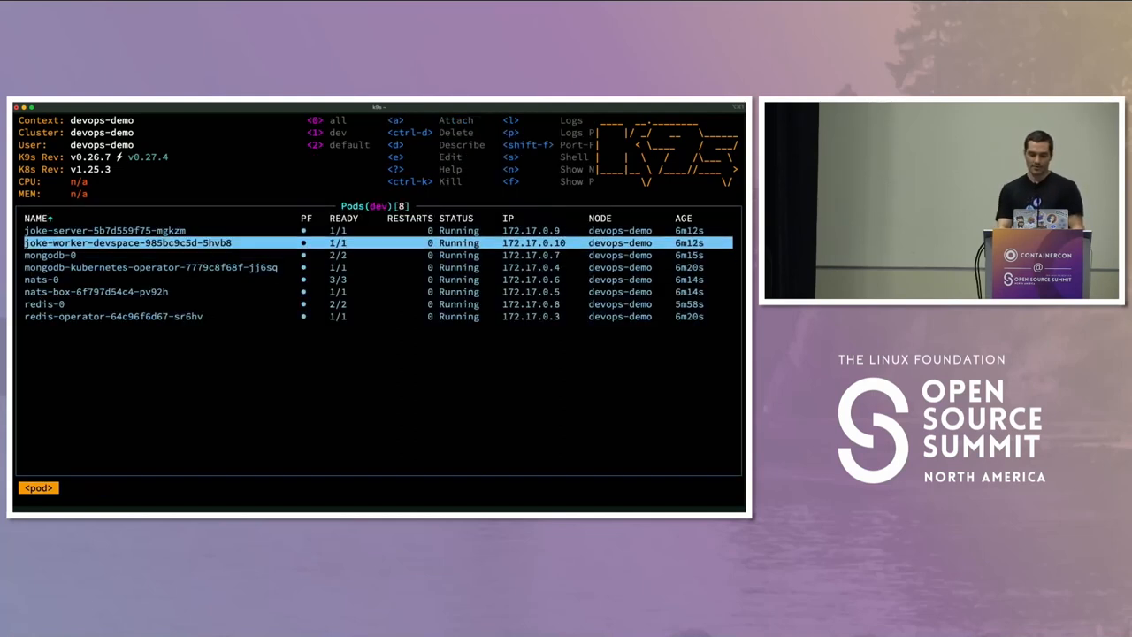
key(space)
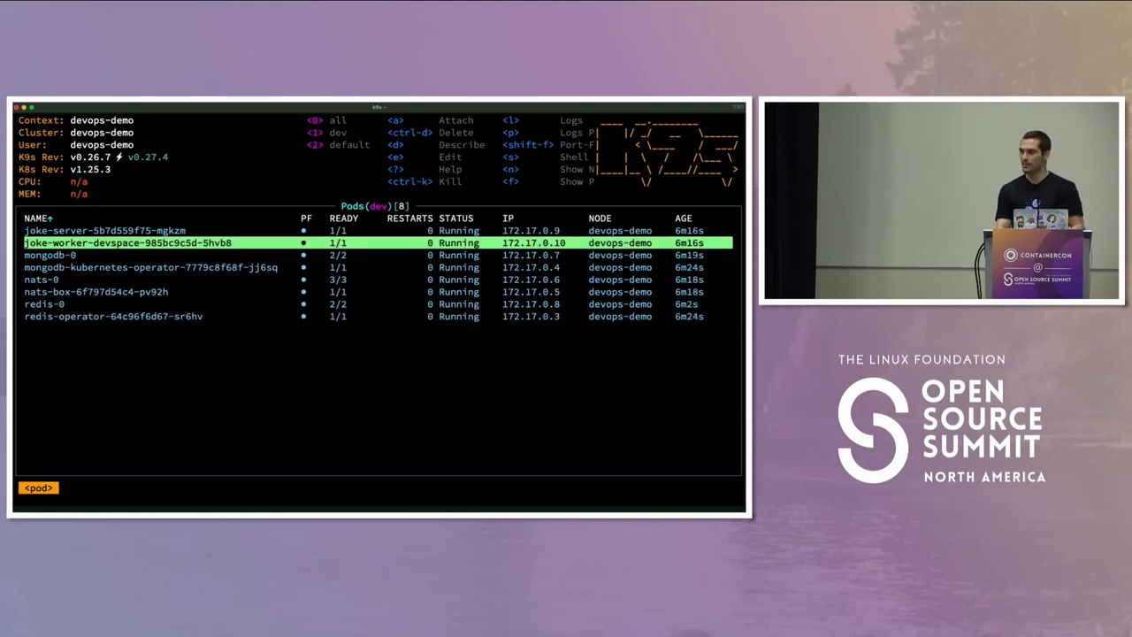
key(space)
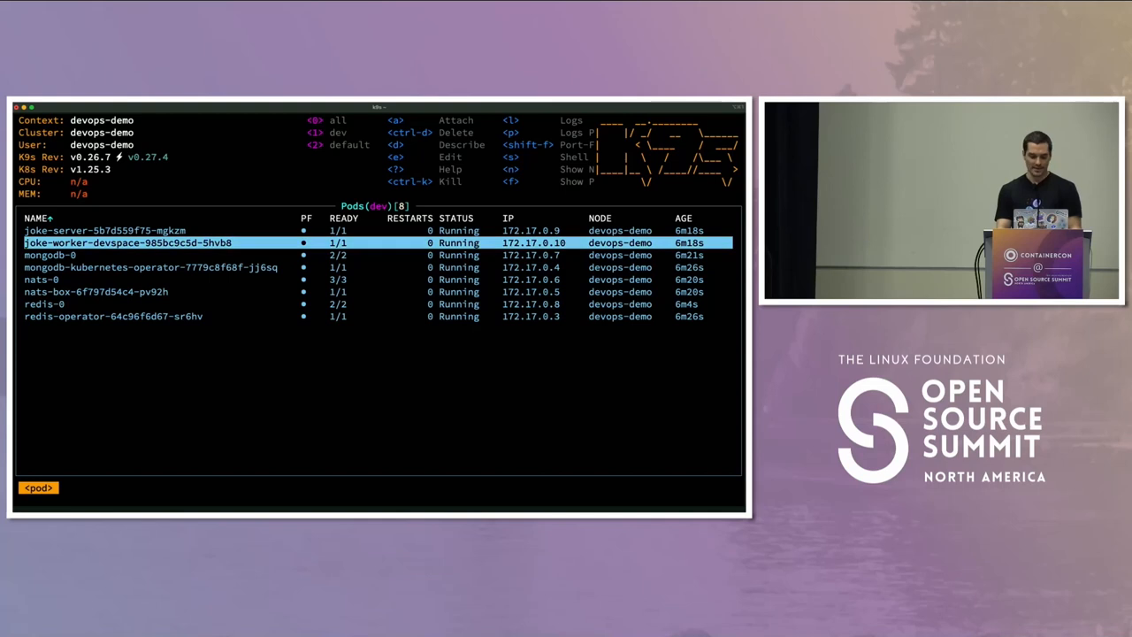
text(s)
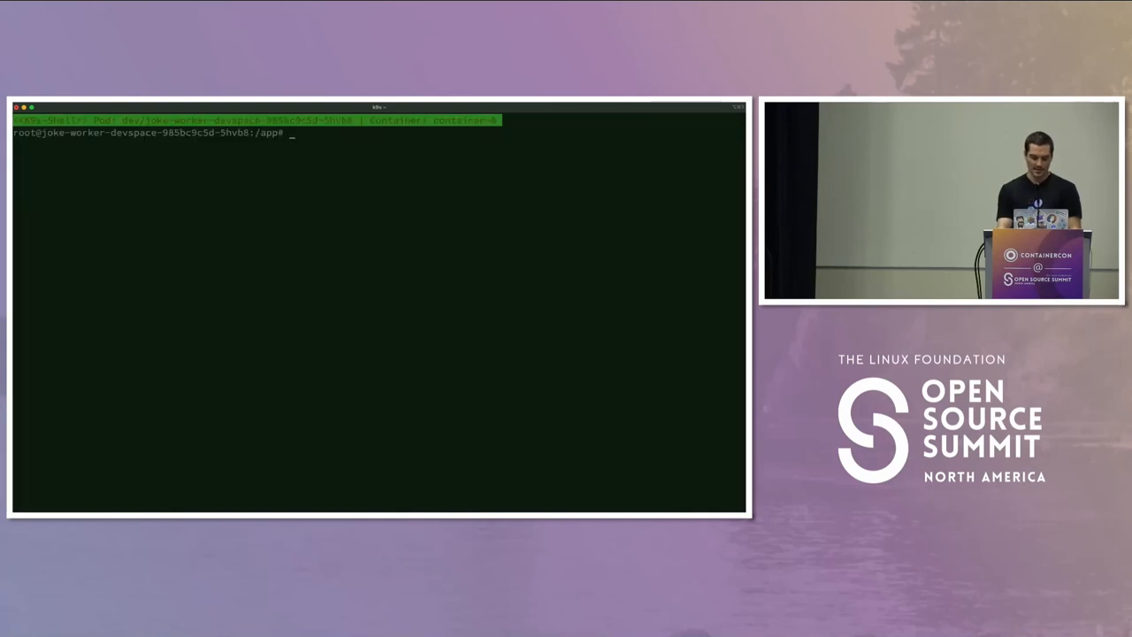
text(ps -ef)
- In the pod shell, list processes highlighting new worker PID 349 and grep joke.go for the Tell prompt
key(Return)
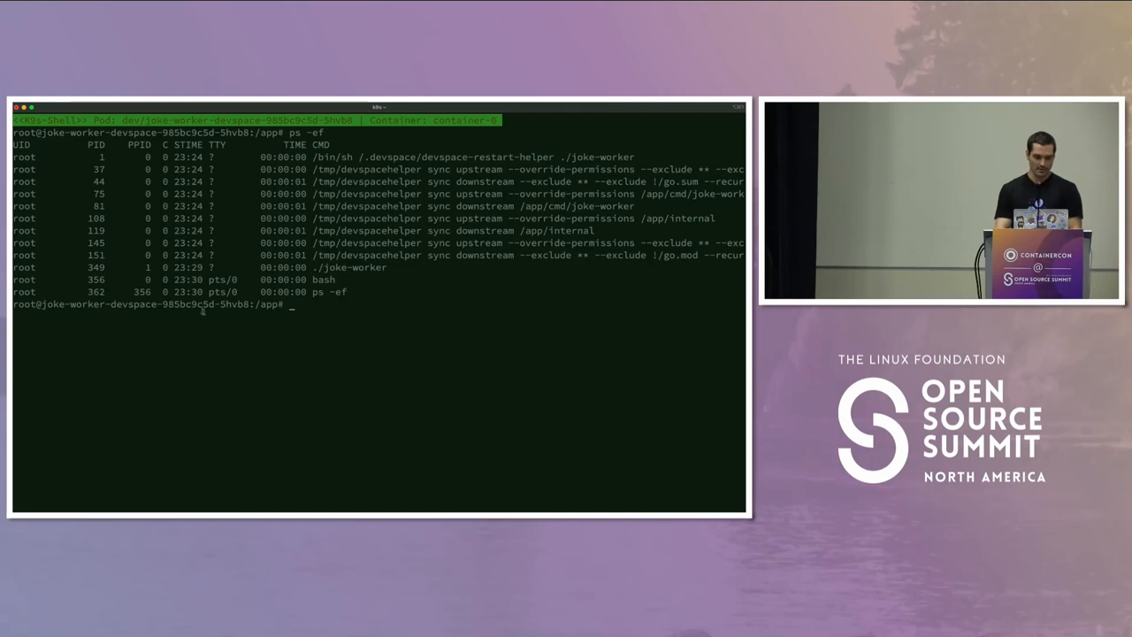
double_click(98, 267)
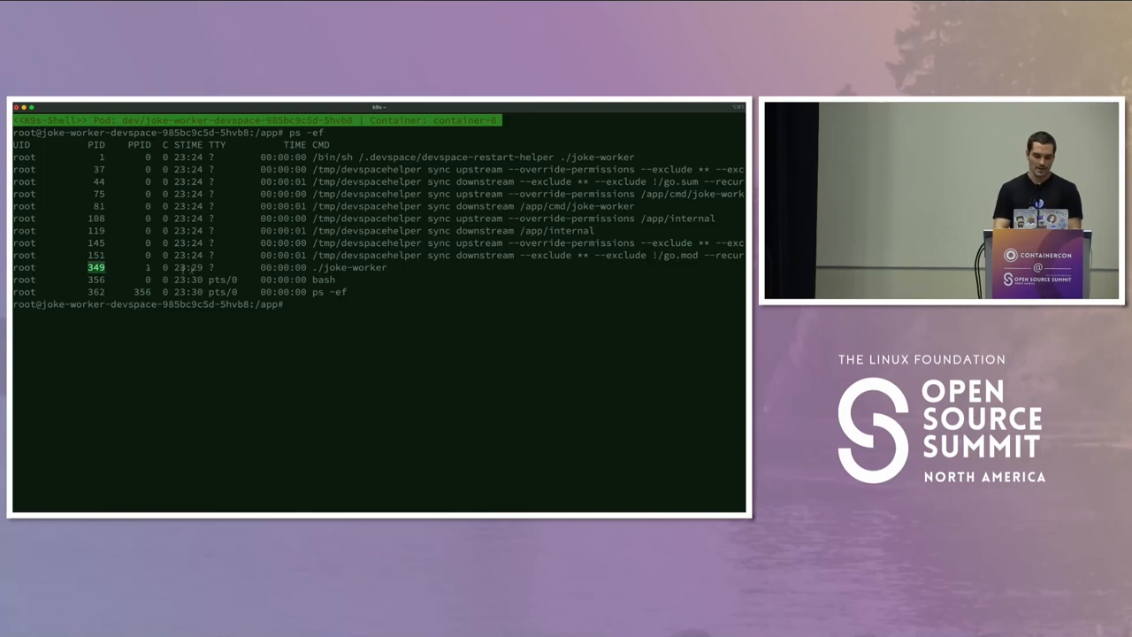
text(ps -efexit)
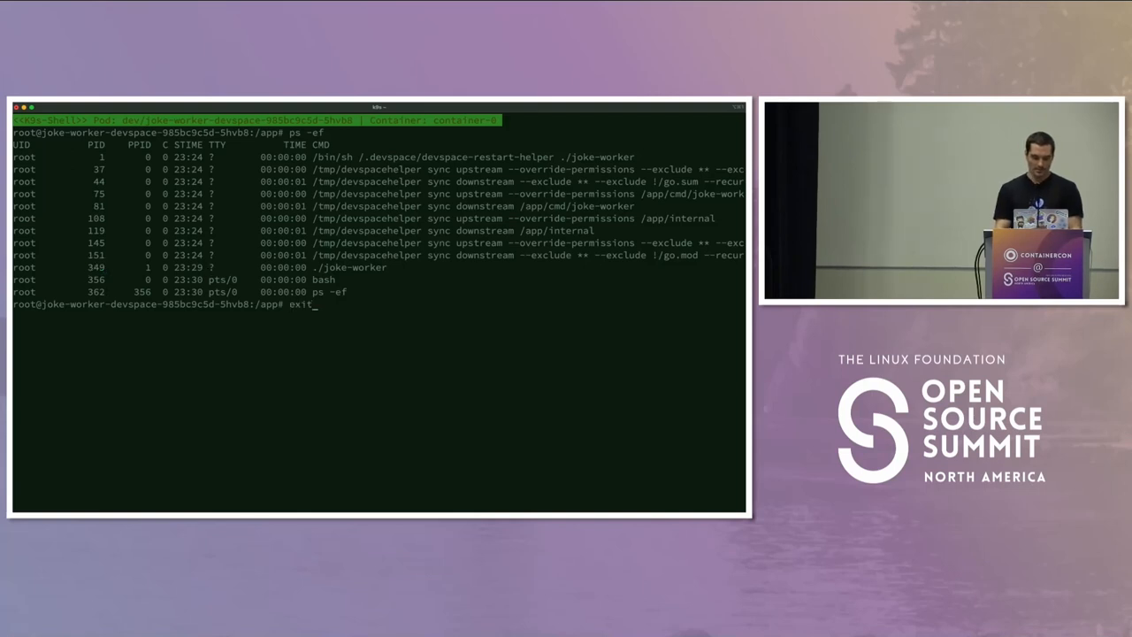
key(Up)
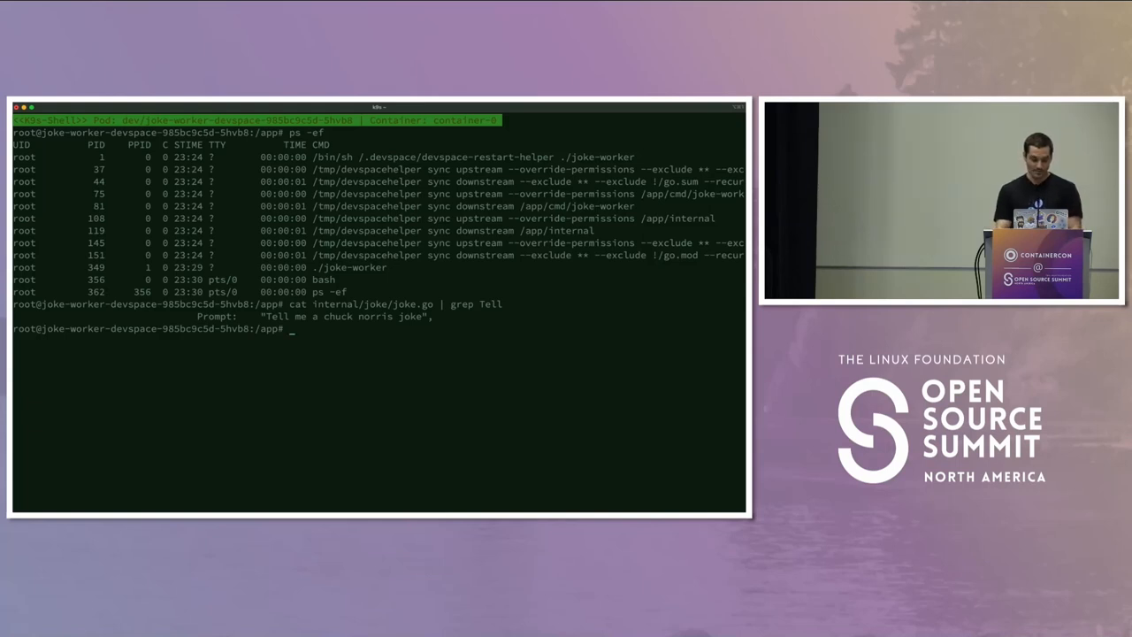
text(exit)
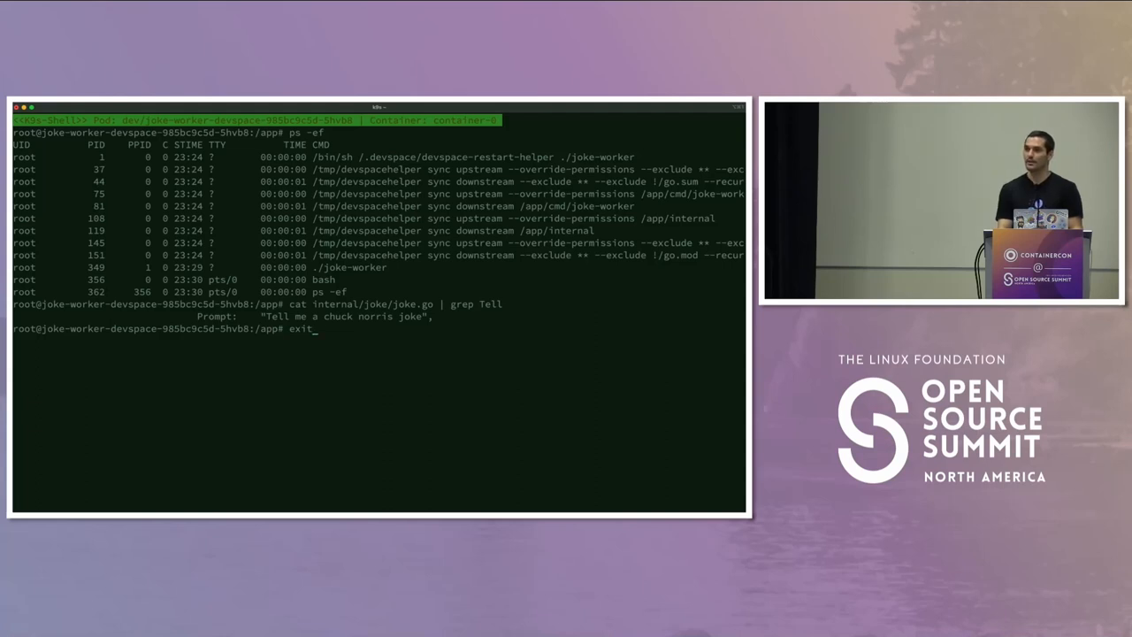
key(Return)
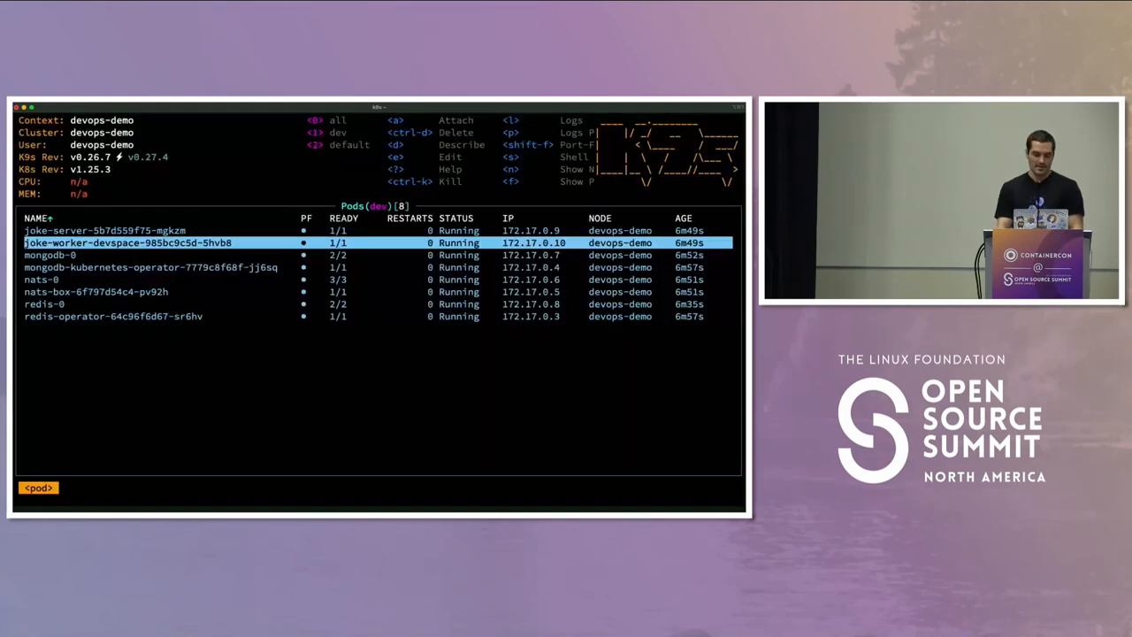
key(Down)
key(Down)
key(Down)
key(Down)
key(Up)
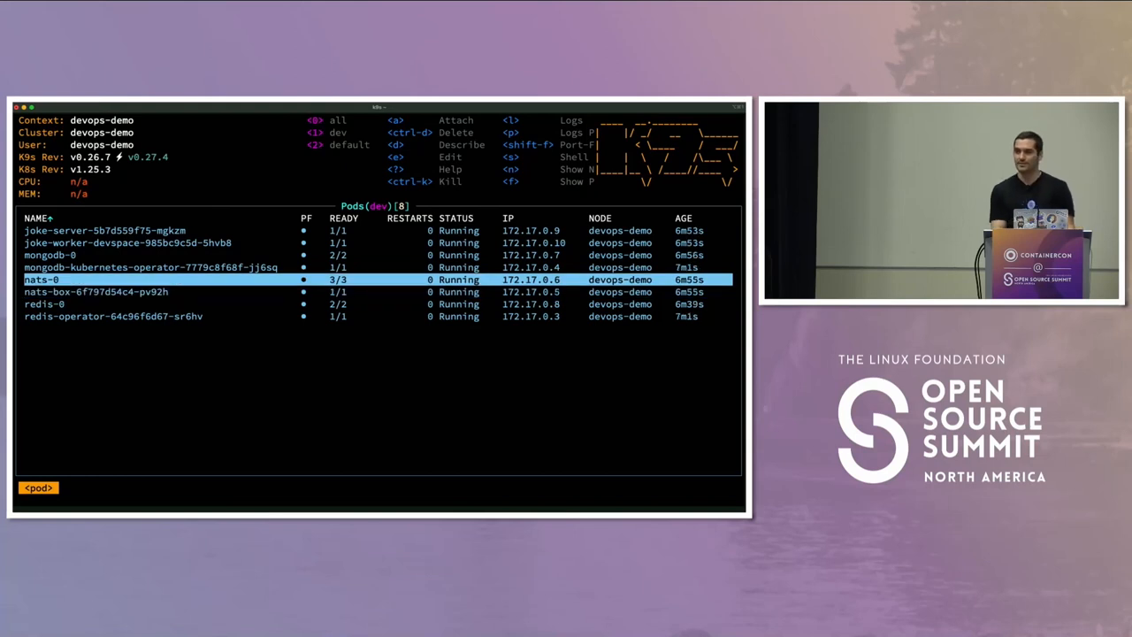
key(Down)
key(Up)
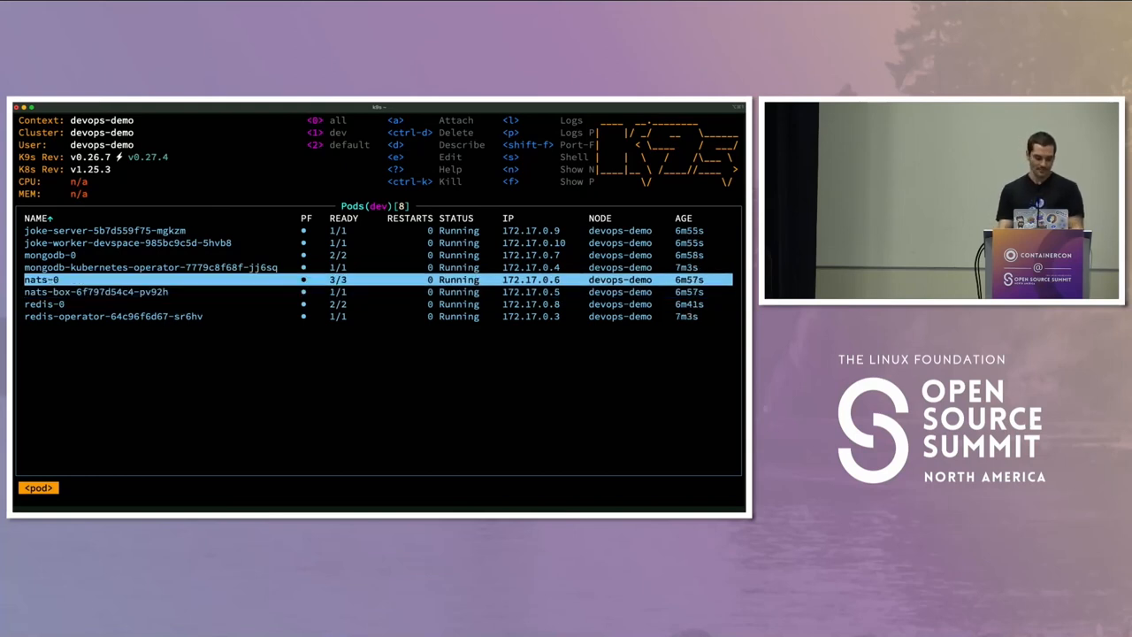
key(super+Tab)
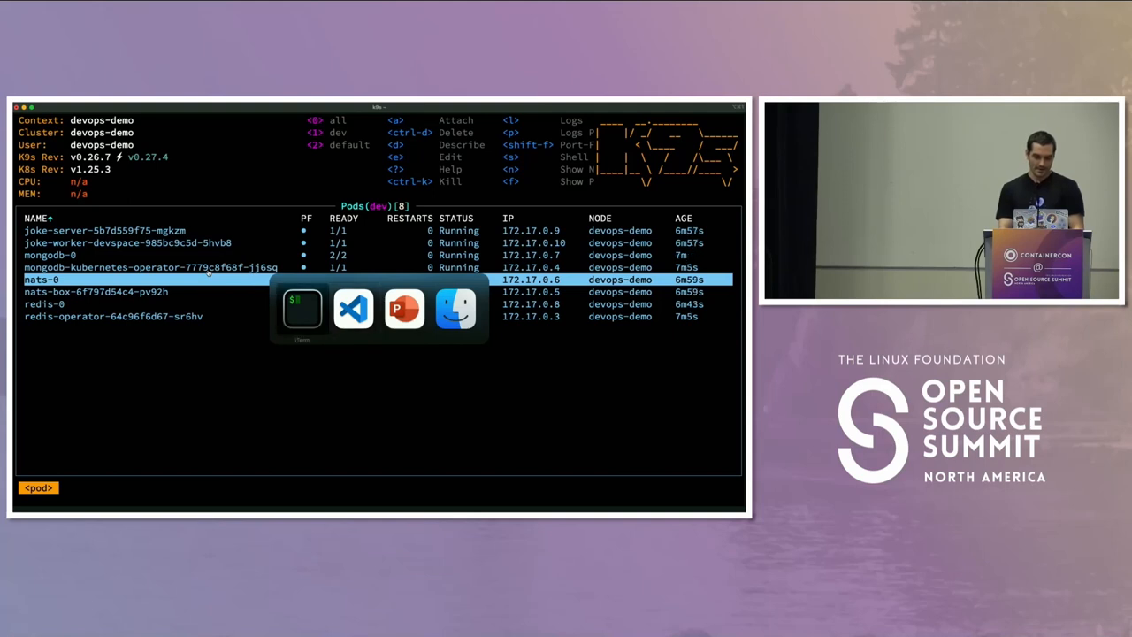
key(super+Tab)
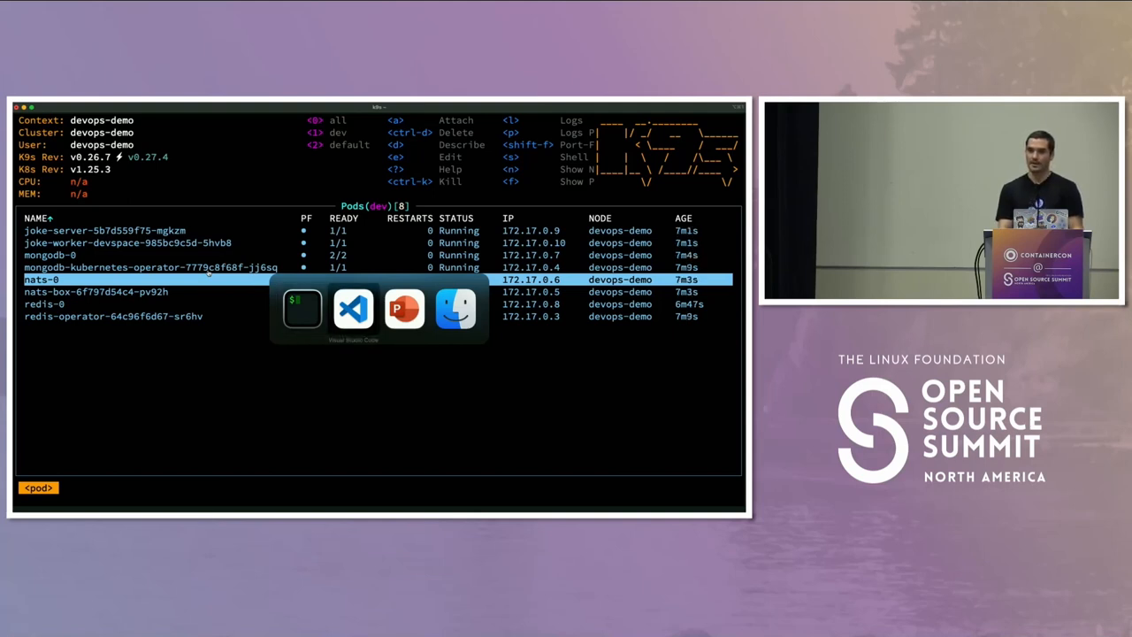
key(super+shift+Tab)
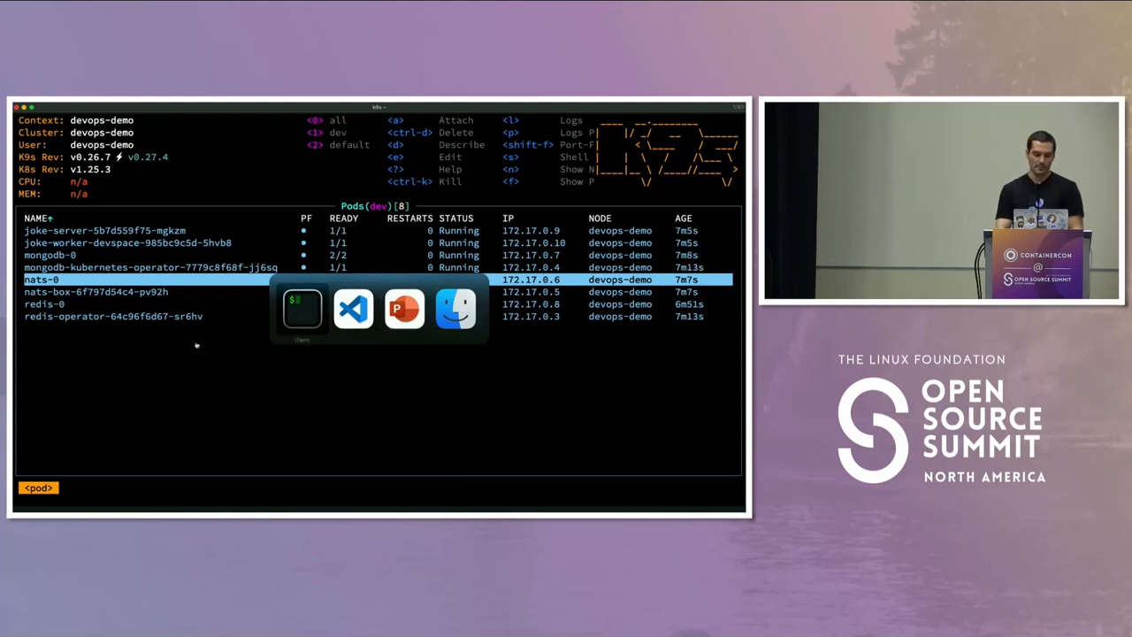
key(super)
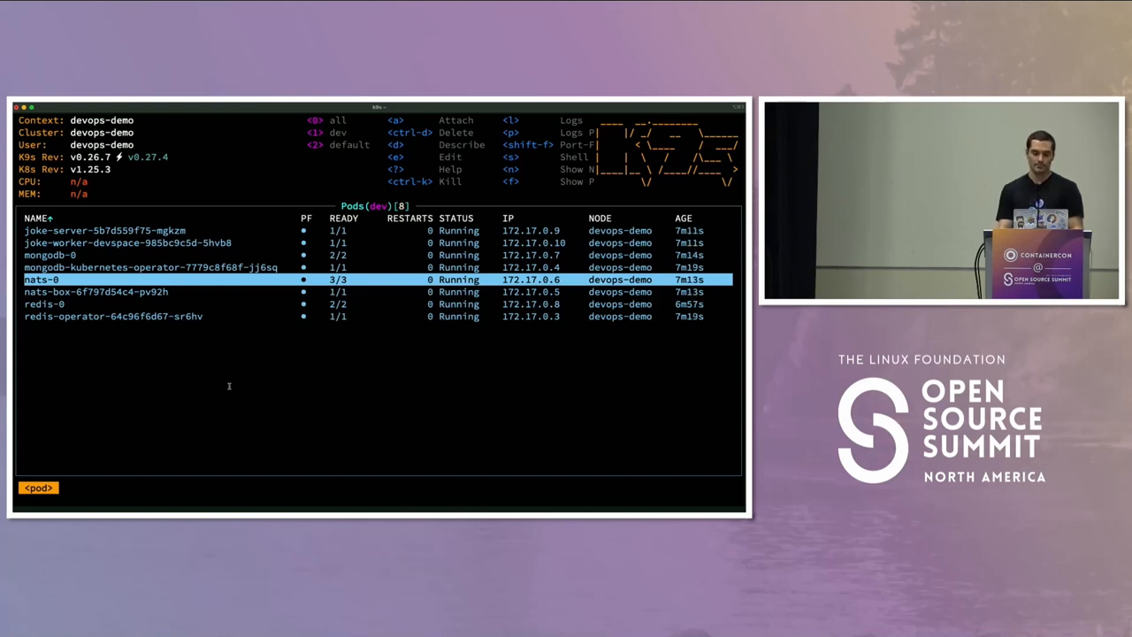
key(super+Tab)
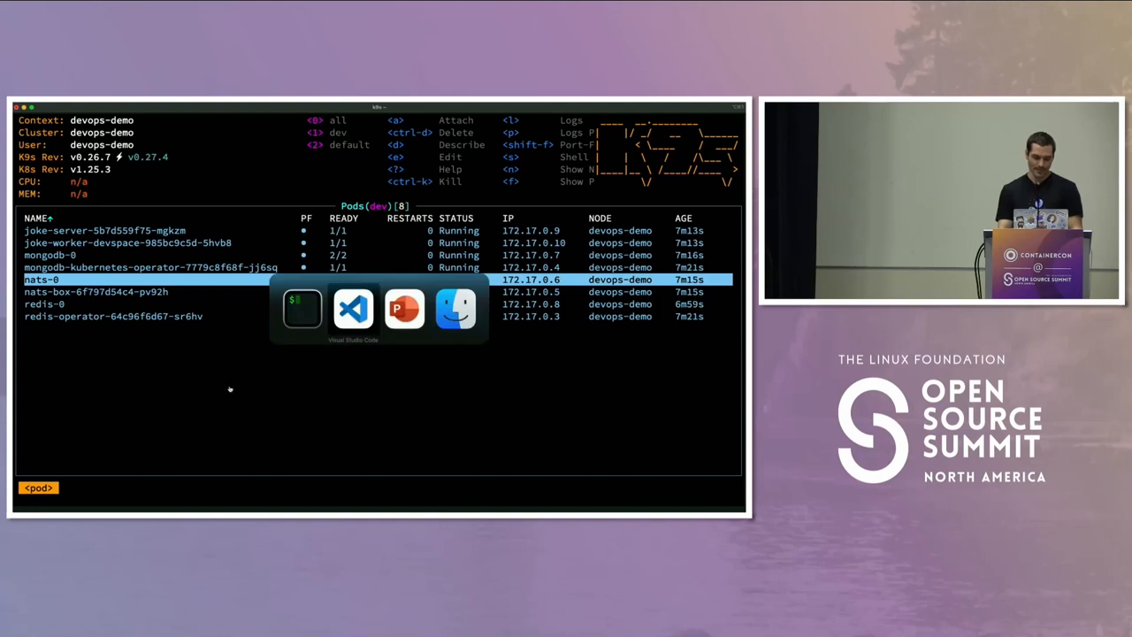
- Clear the VS Code terminal and run docker image ls to list local images
key(super+Tab)
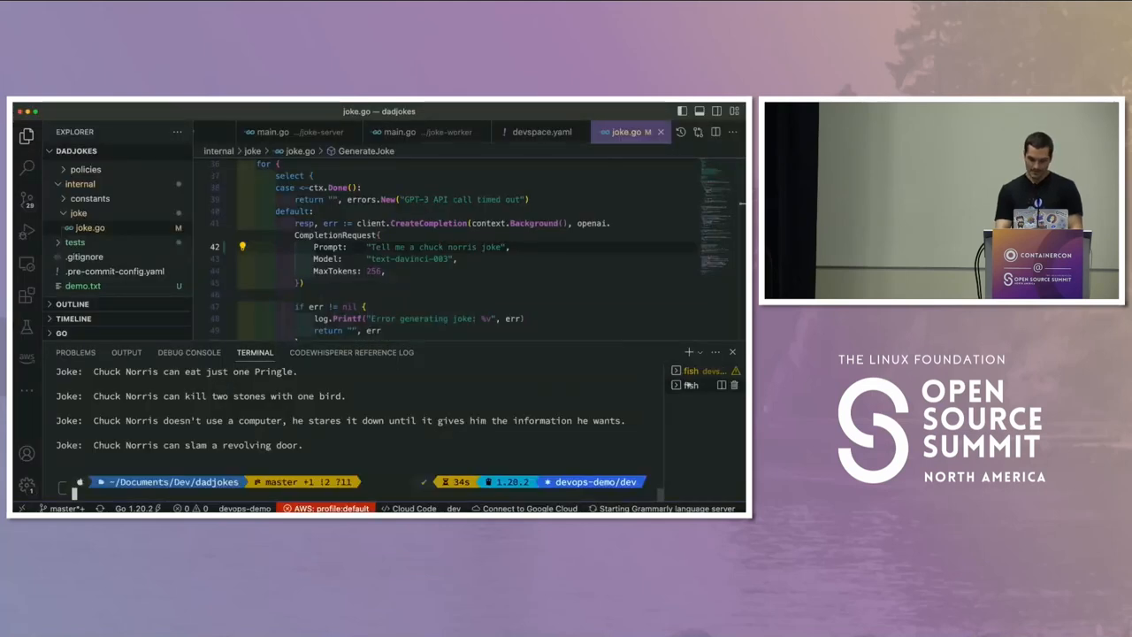
text(cleart)
key(Return)
text(clearear)
key(Return)
text(docker image ls\)
key(BackSpace)
key(Return)
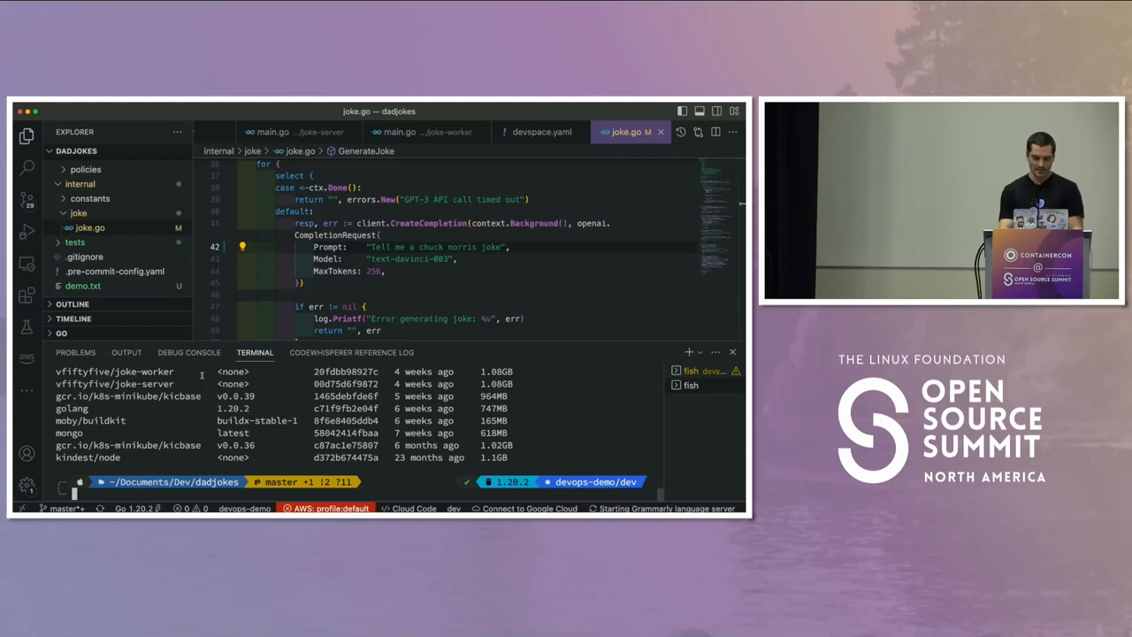
text(syft)
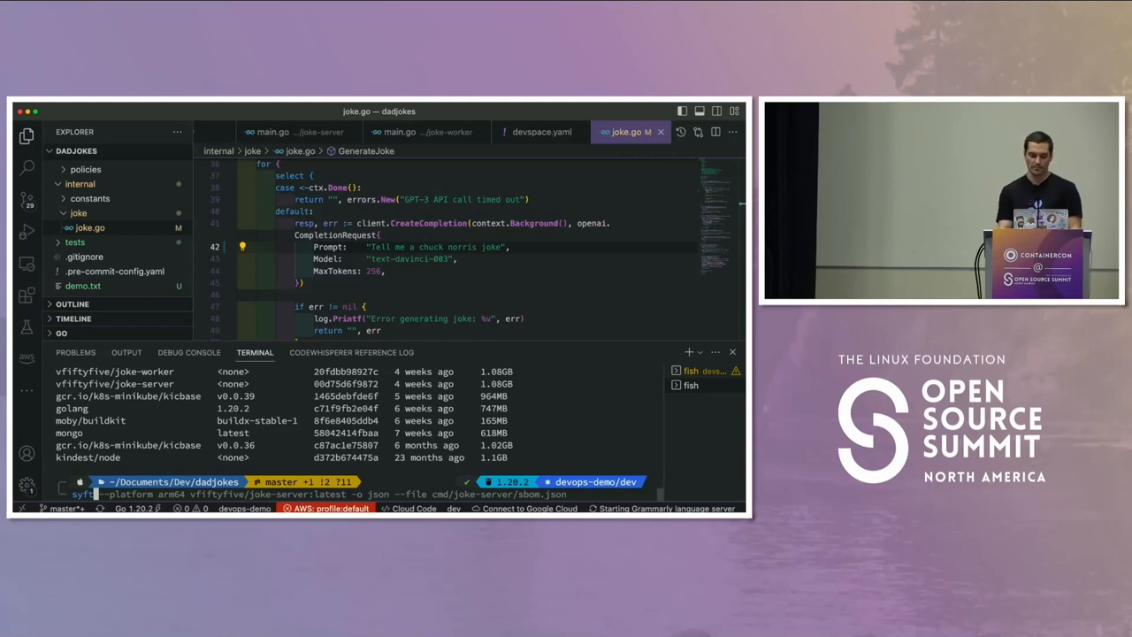
- Run syft --platform arm64 vfiftyfive/joke-server:latest -o table and scan its package list
key(Up)
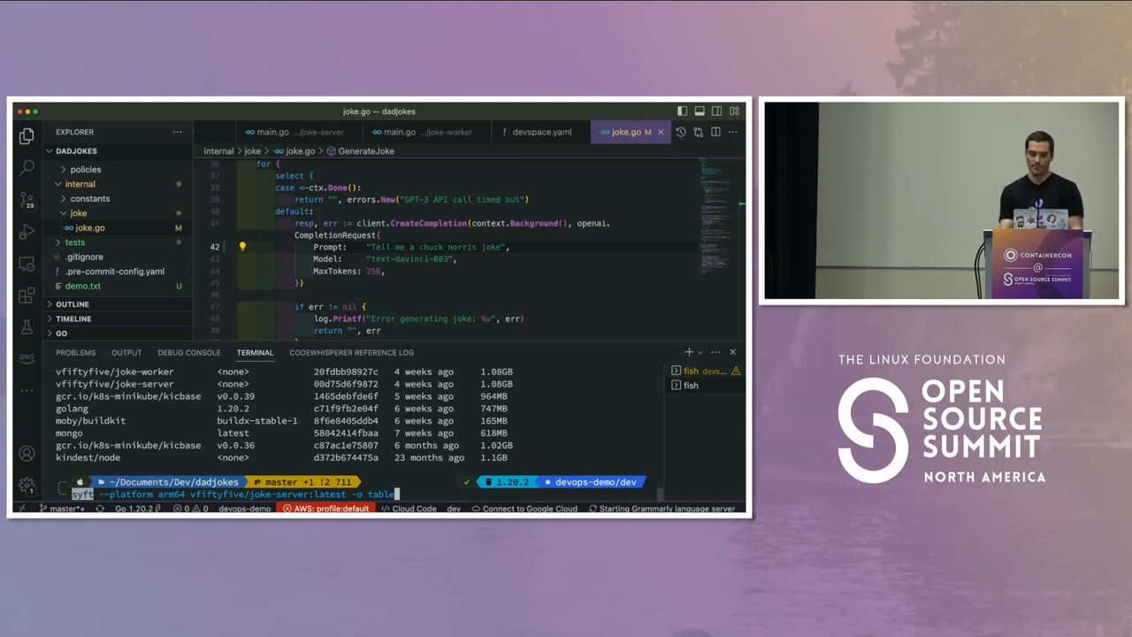
key(Return)
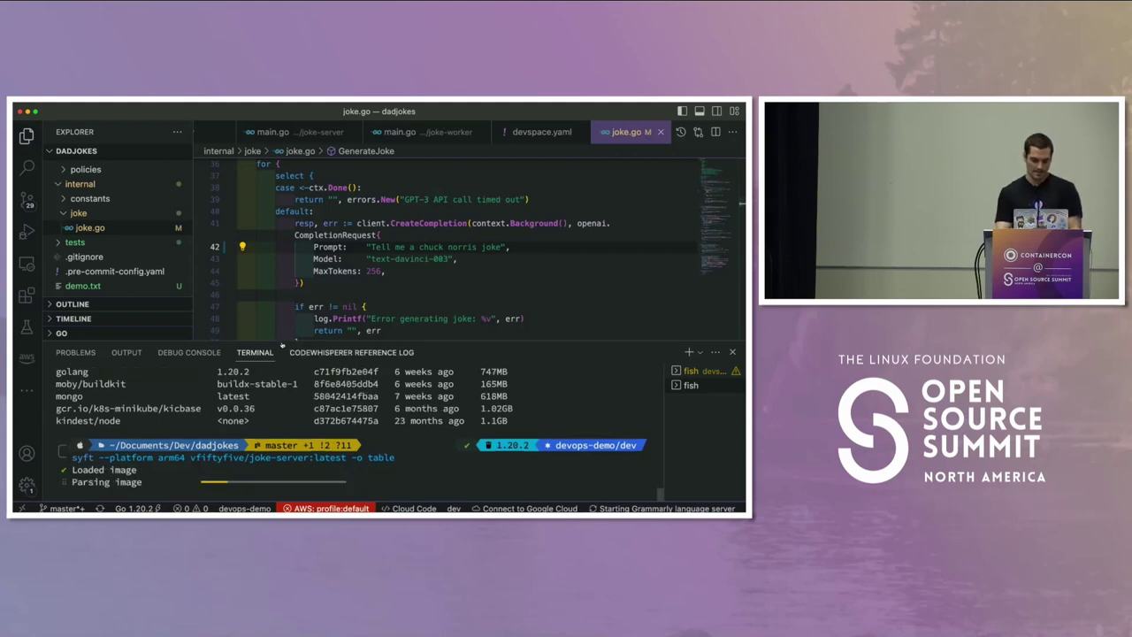
drag(281, 340, 292, 205)
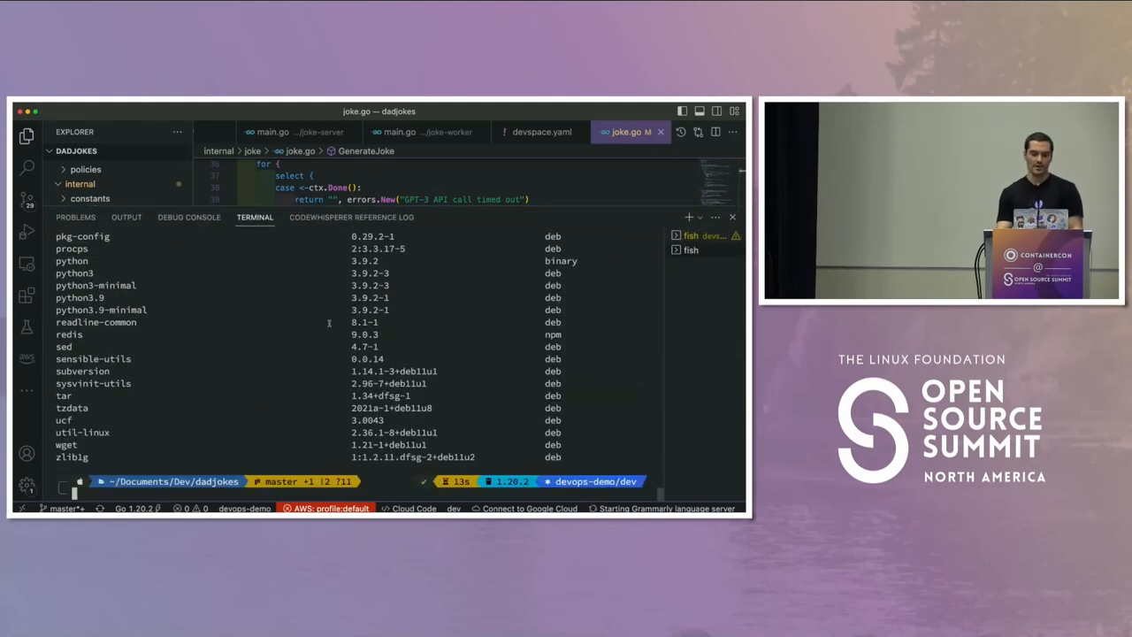
scroll(329, 366, up, 10)
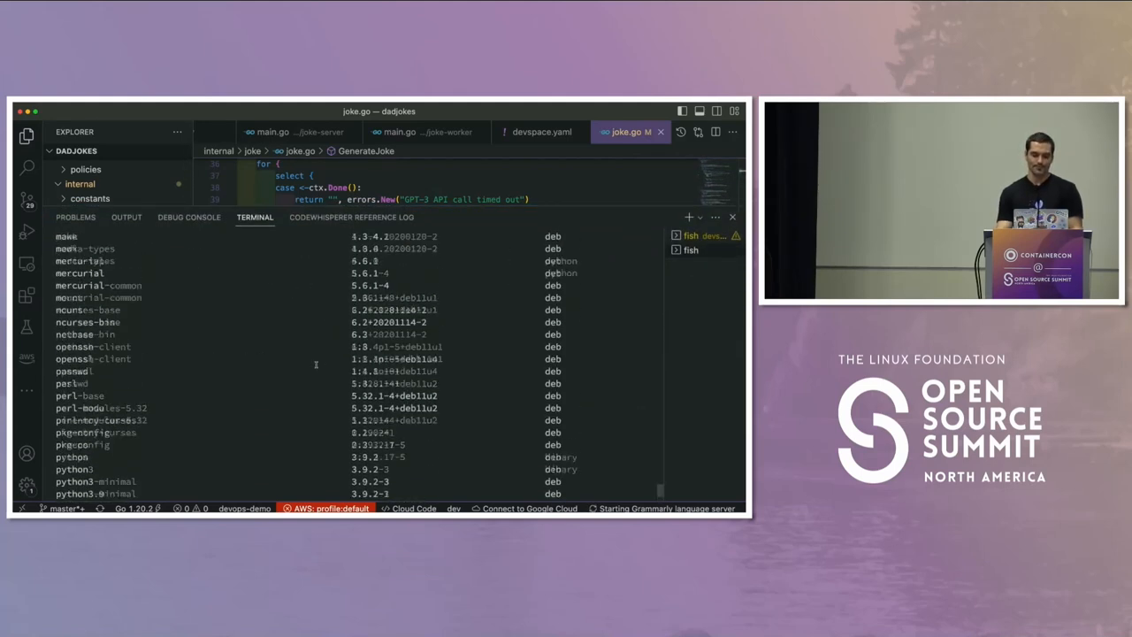
scroll(315, 364, up, 5)
scroll(316, 364, up, 5)
scroll(315, 364, up, 5)
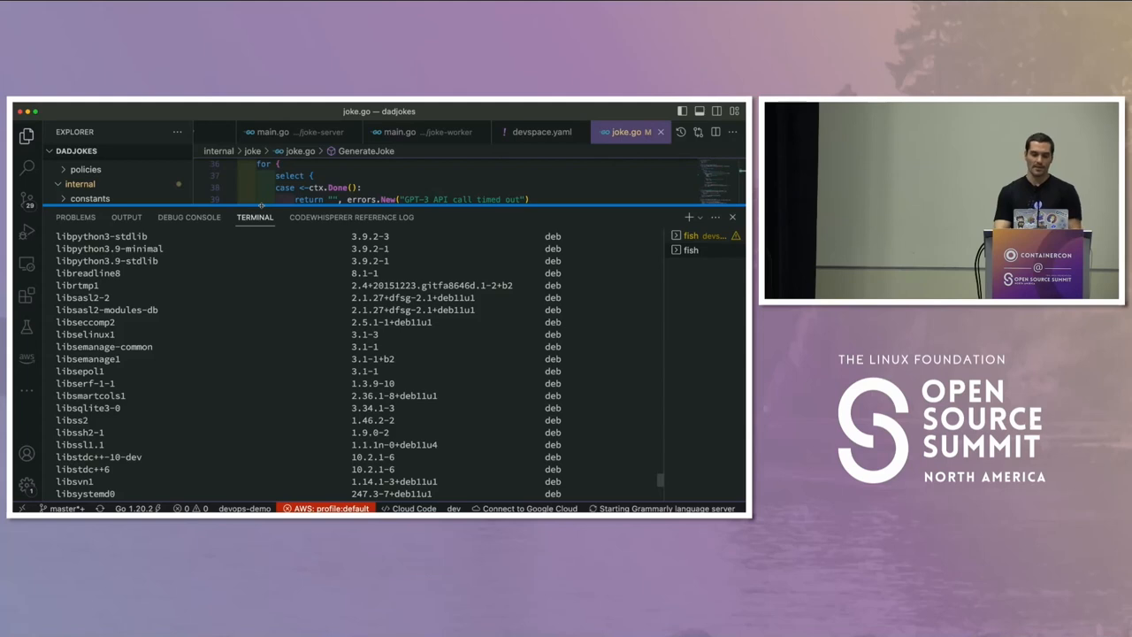
drag(260, 206, 261, 262)
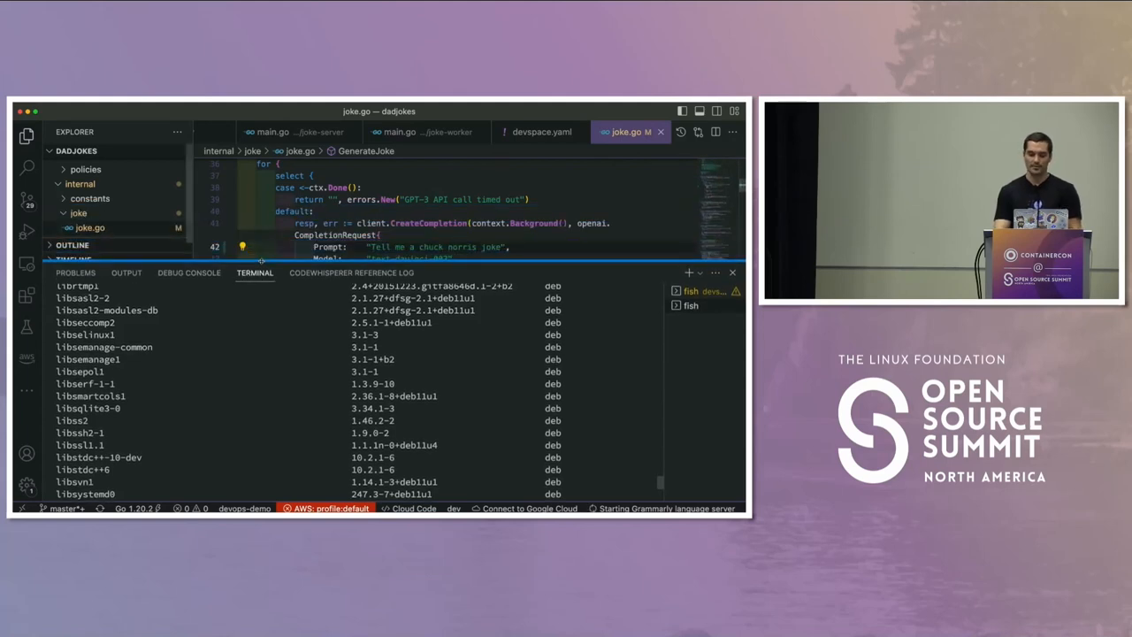
scroll(244, 348, up, 5)
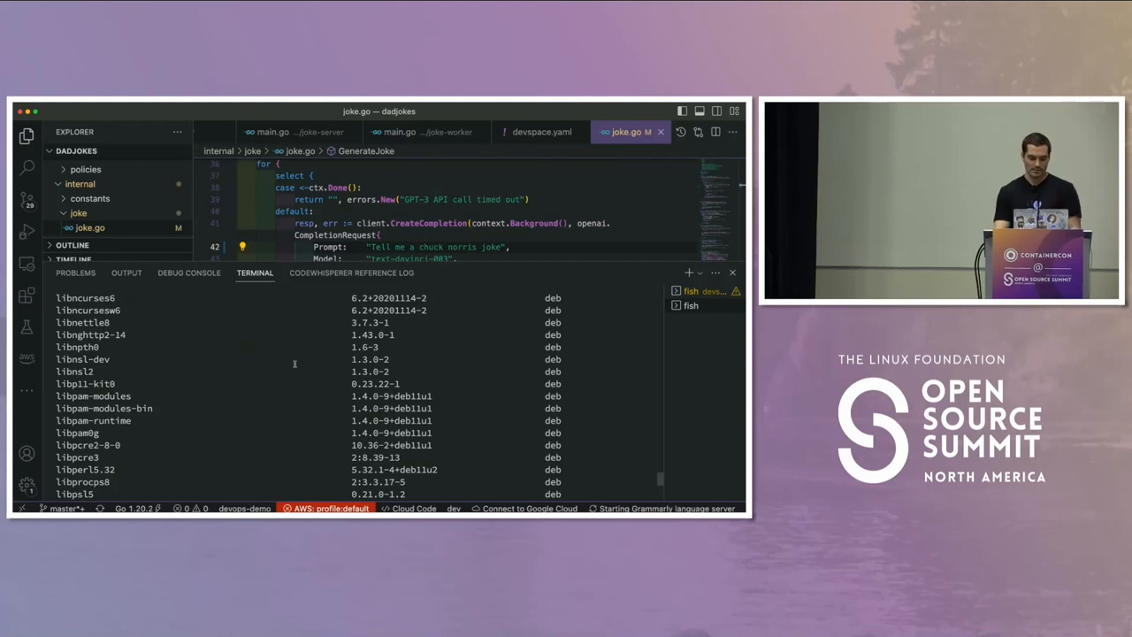
scroll(293, 364, down, 10)
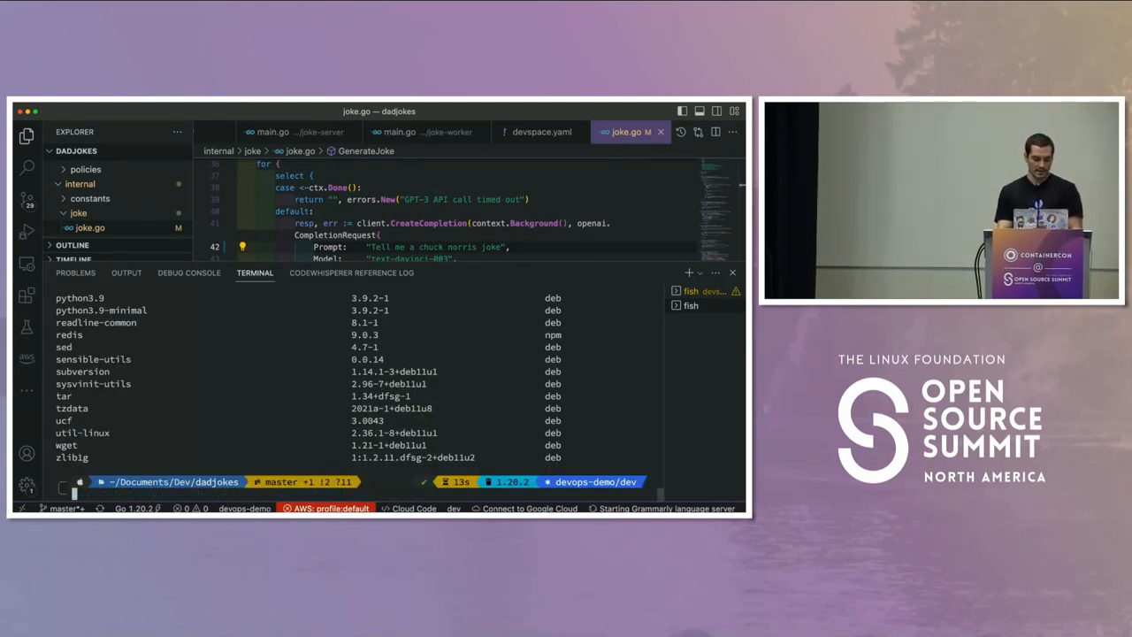
text(grype)
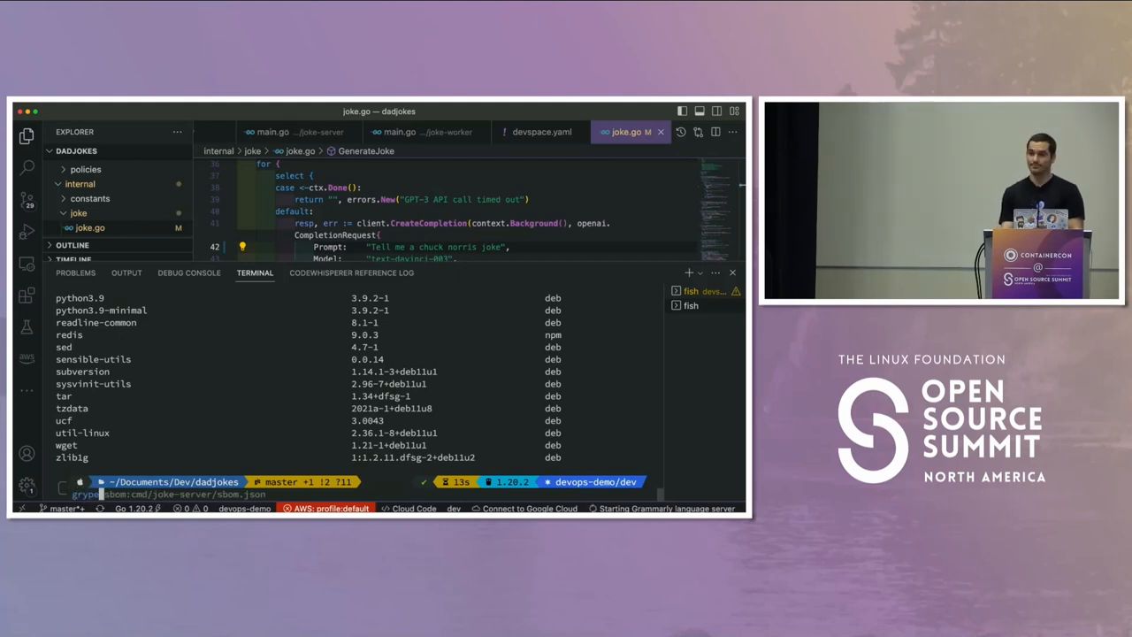
- Run grype on sbom:cmd/joke-server/sbom.json and note CVE-2023-0459's fixed version 5.10.178-1
key(Right)
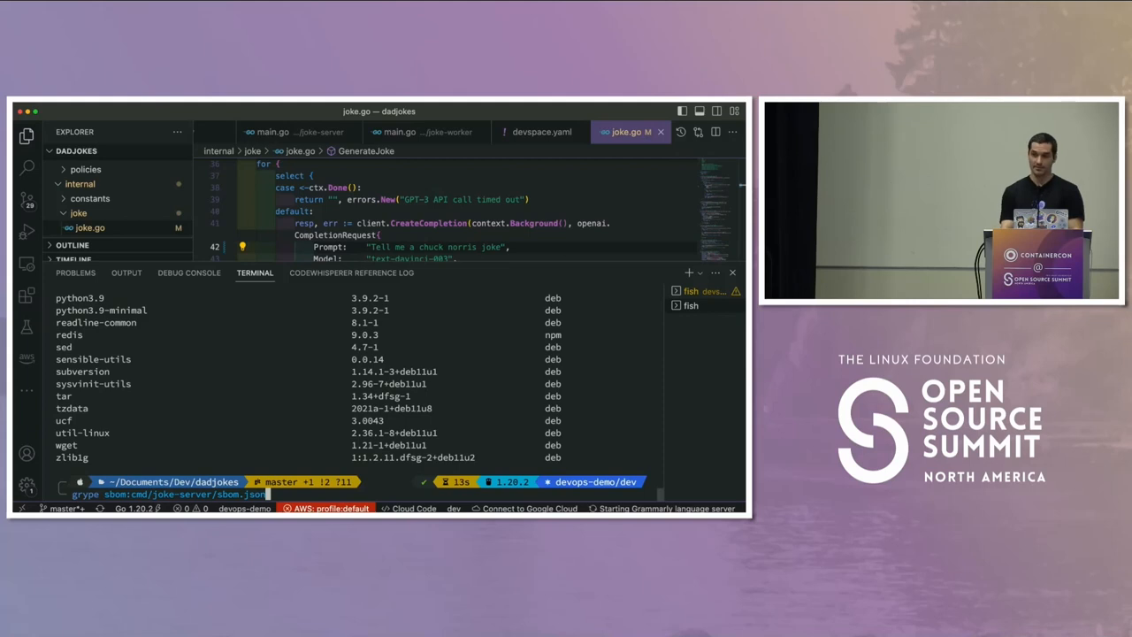
key(Return)
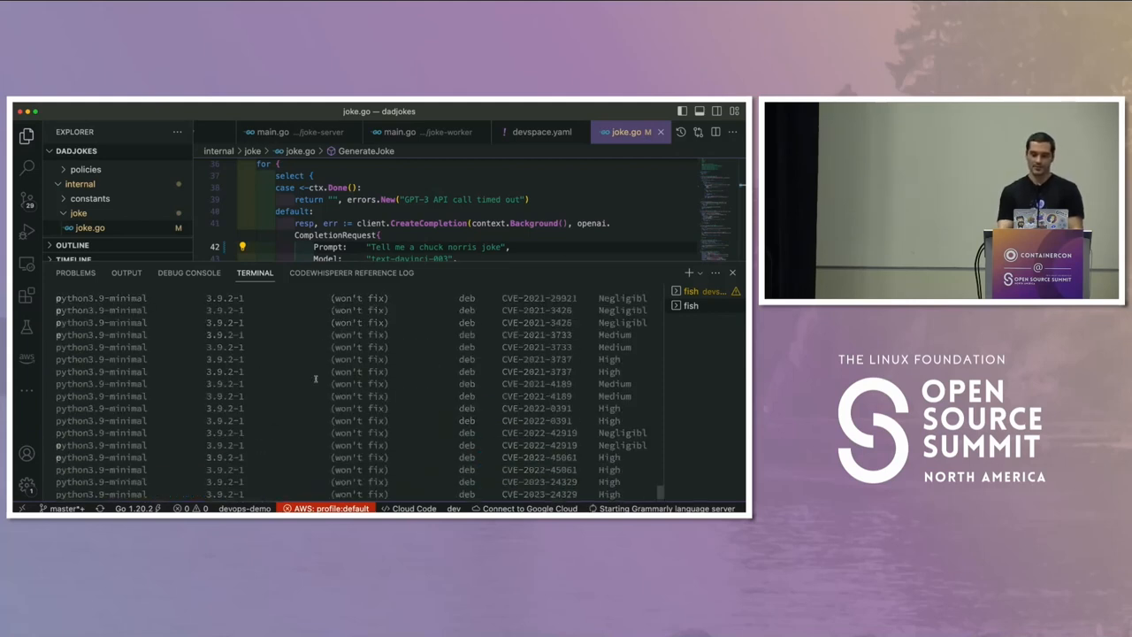
scroll(315, 378, up, 5)
scroll(316, 378, up, 3)
scroll(316, 378, up, 5)
scroll(316, 378, up, 3)
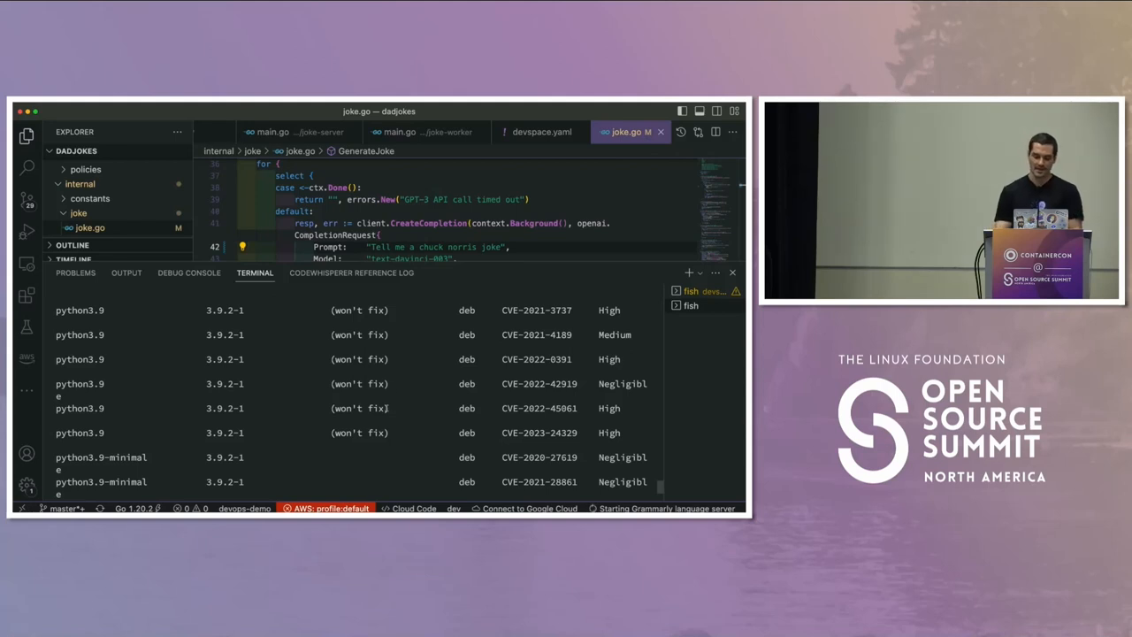
scroll(385, 389, up, 5)
scroll(385, 407, up, 5)
scroll(385, 408, up, 5)
scroll(385, 408, up, 5)
scroll(386, 408, up, 5)
scroll(385, 407, up, 3)
scroll(386, 408, up, 5)
scroll(386, 408, up, 5)
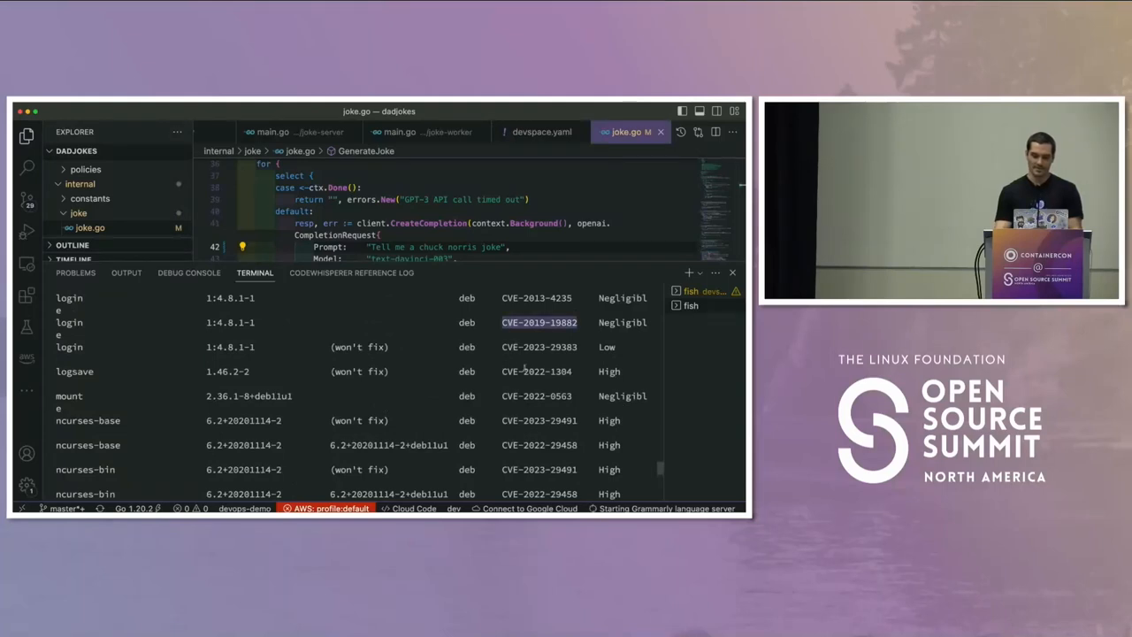
scroll(511, 336, up, 5)
scroll(517, 354, up, 5)
scroll(521, 371, up, 5)
scroll(521, 371, up, 5)
scroll(521, 371, up, 5)
scroll(521, 371, down, 5)
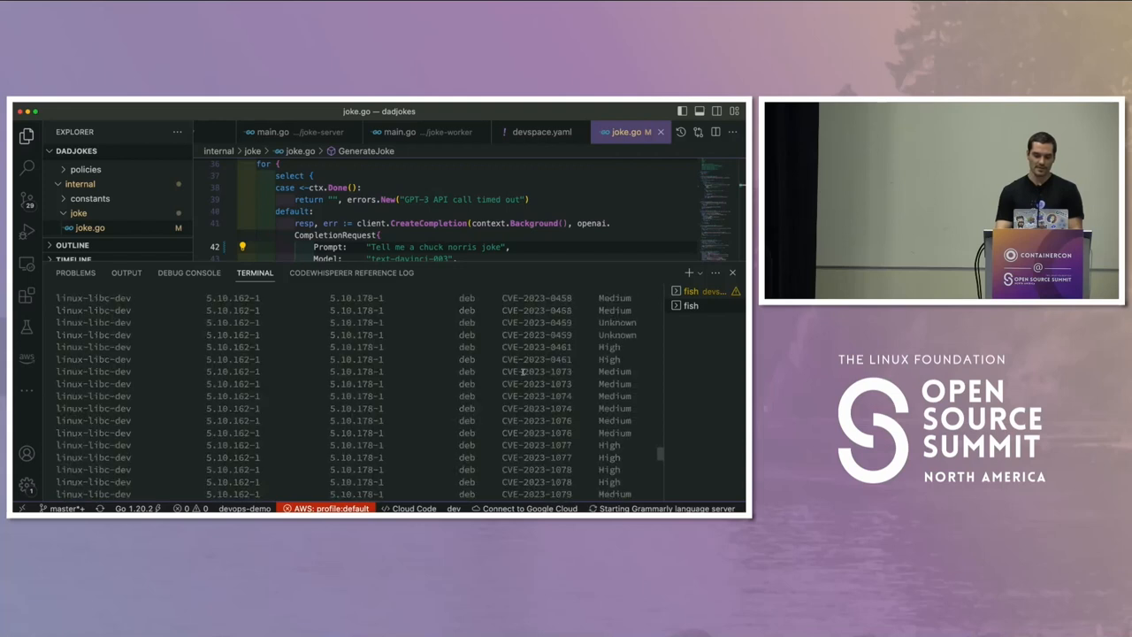
scroll(521, 371, down, 5)
scroll(520, 372, down, 3)
scroll(522, 371, up, 5)
scroll(521, 372, up, 5)
scroll(522, 372, up, 5)
scroll(438, 359, down, 5)
scroll(438, 358, down, 5)
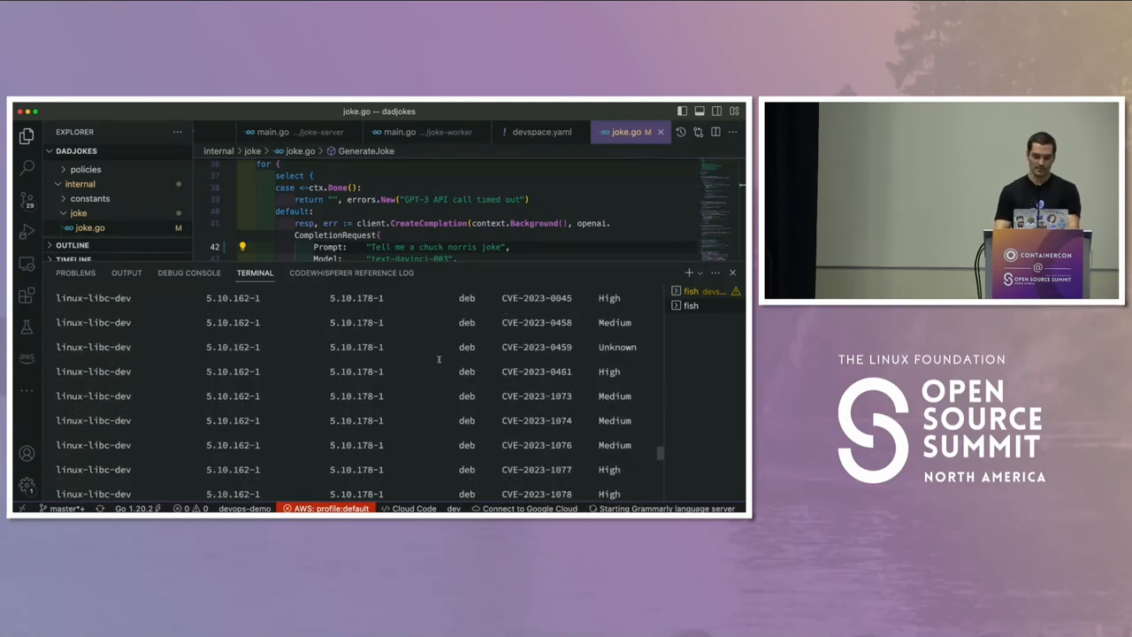
double_click(352, 347)
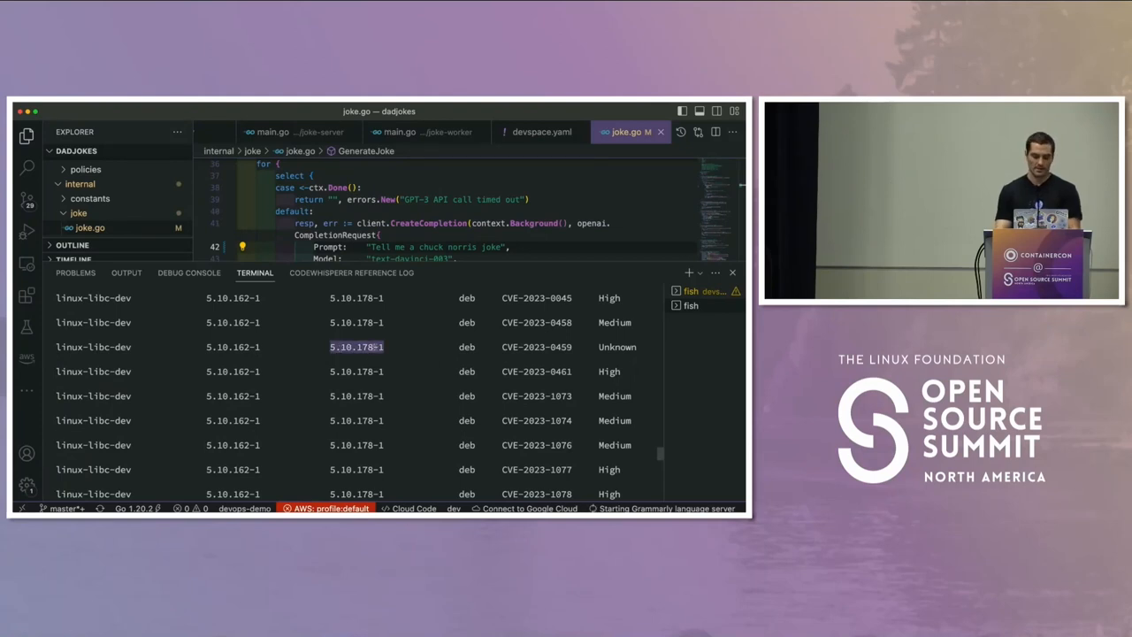
scroll(374, 353, down, 5)
scroll(374, 371, down, 5)
scroll(373, 389, down, 5)
- Switch to k9s and show pods from all namespaces
key(Return)
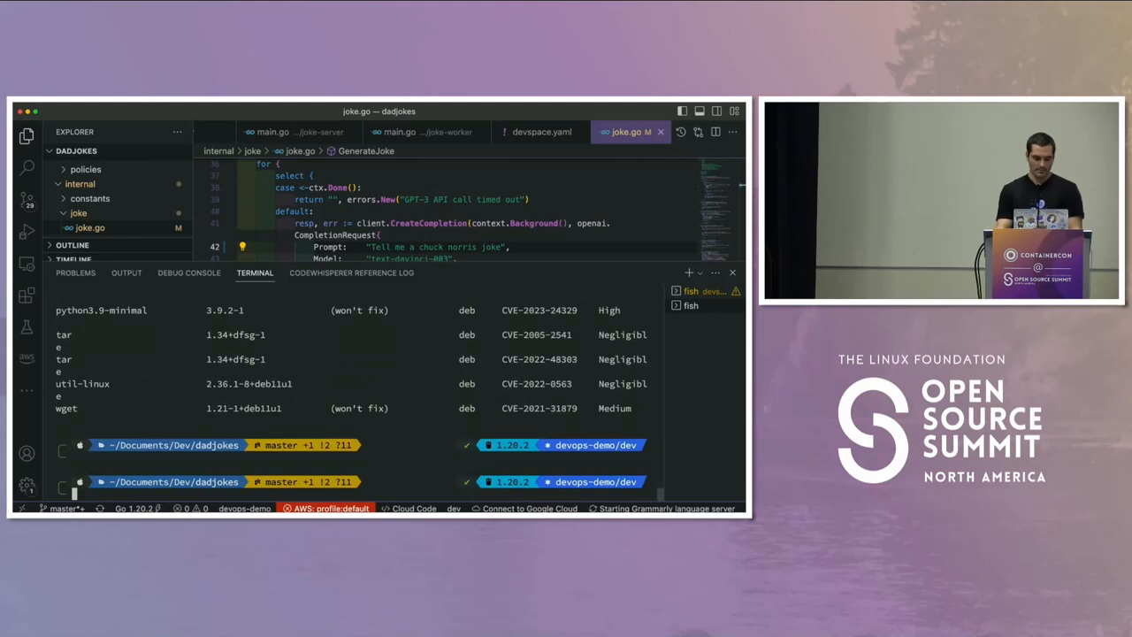
key(Return)
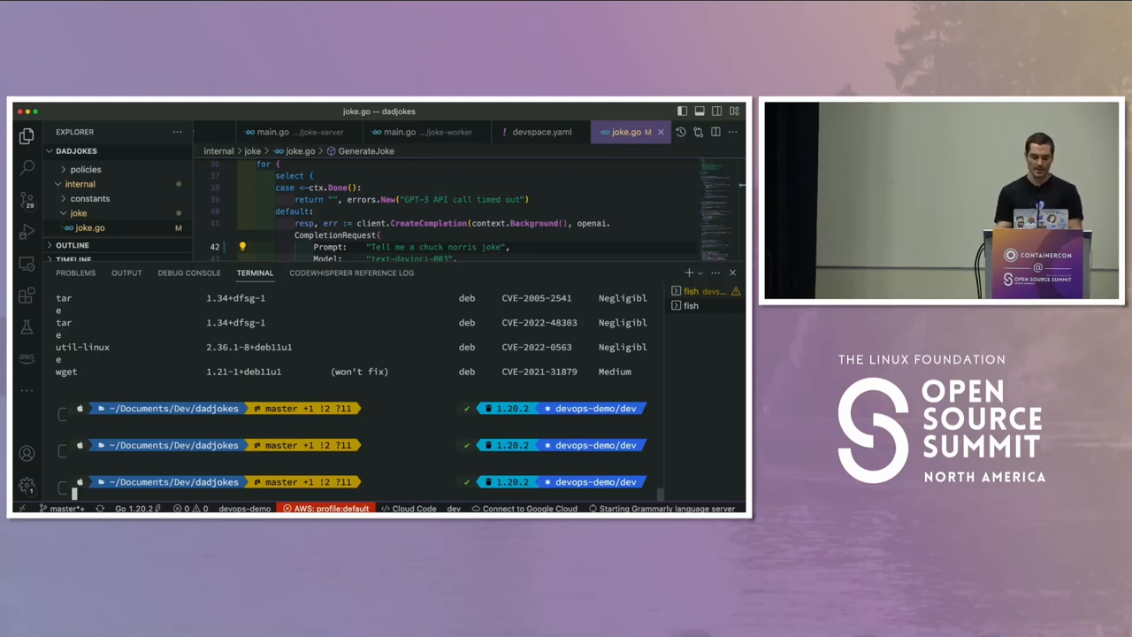
key(super+Tab)
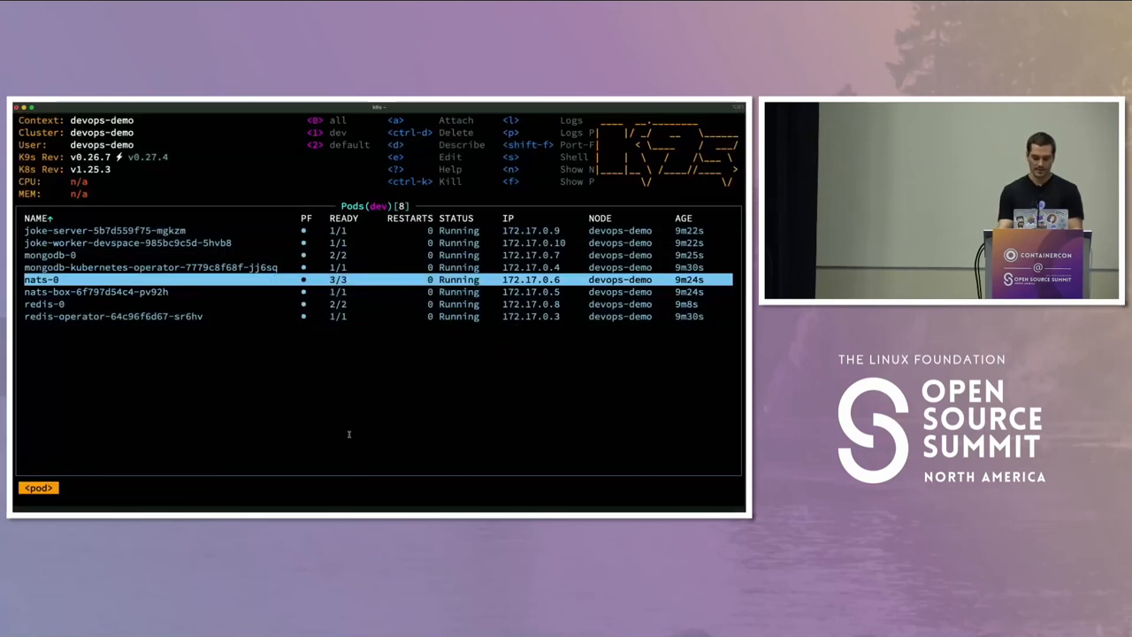
key(Down)
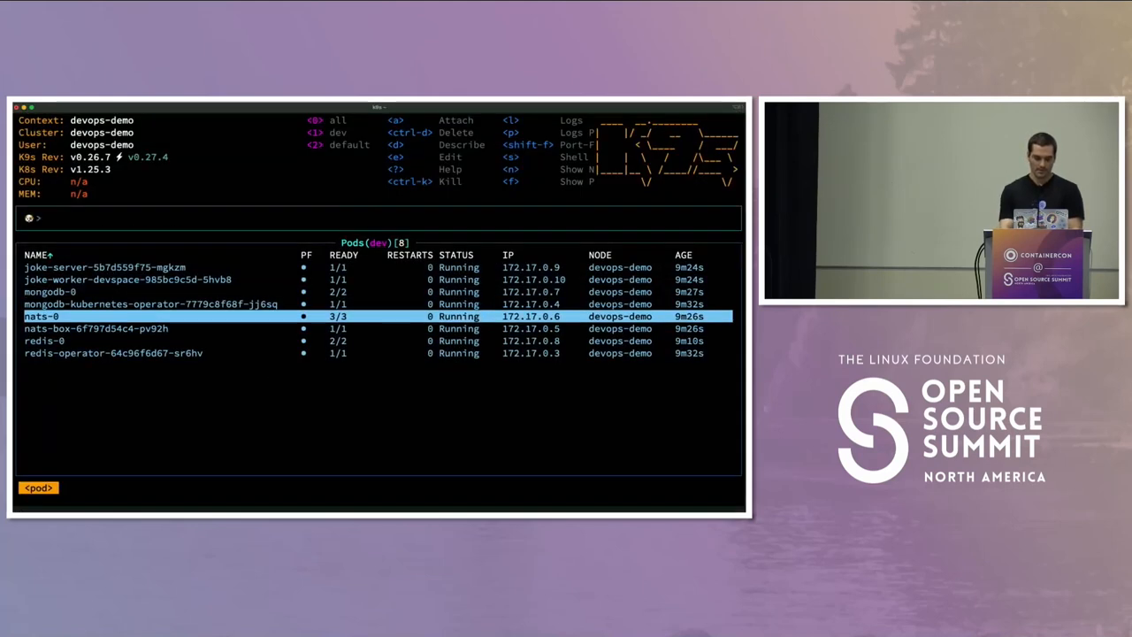
key(1)
key(0)
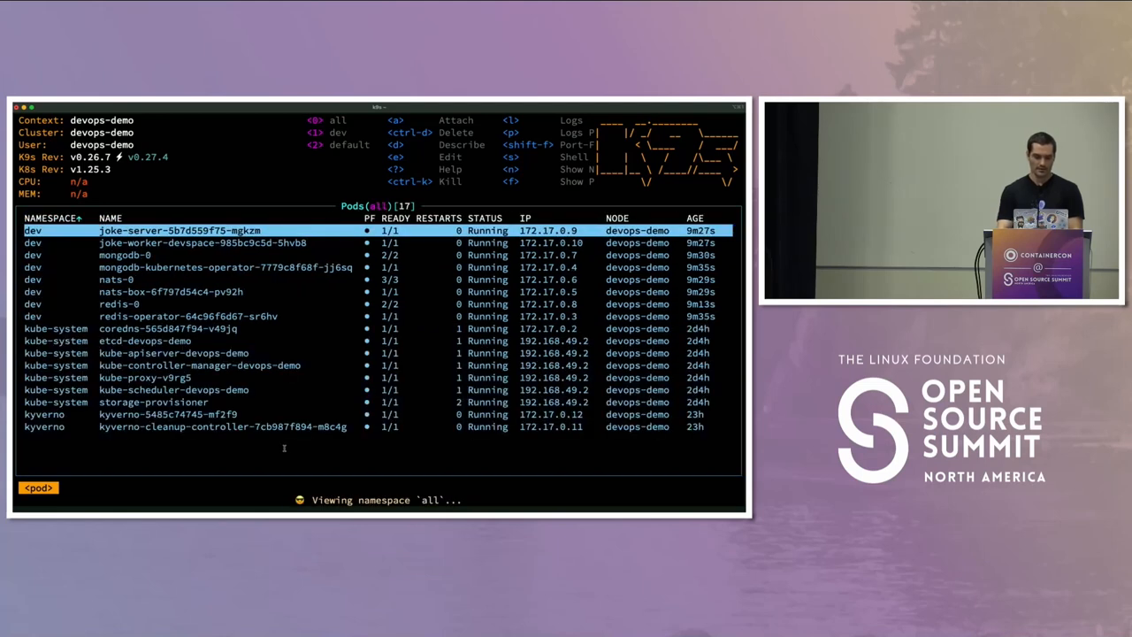
- Look over the storage-provisioner and kyverno pods, then return to the code editor
click(261, 398)
key(Down)
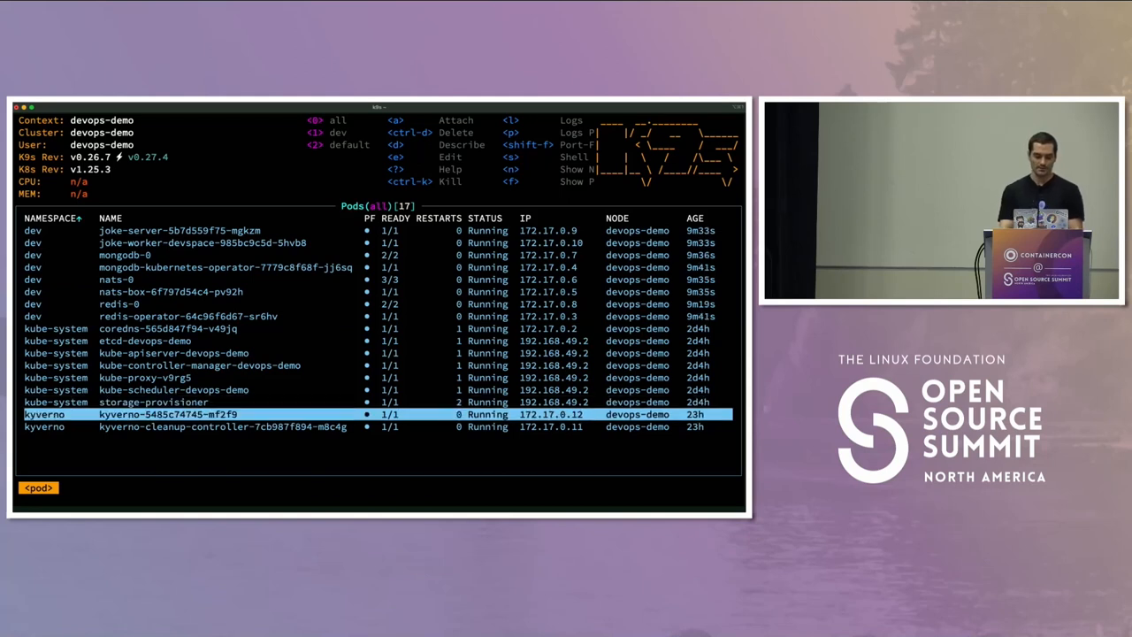
key(super+Tab)
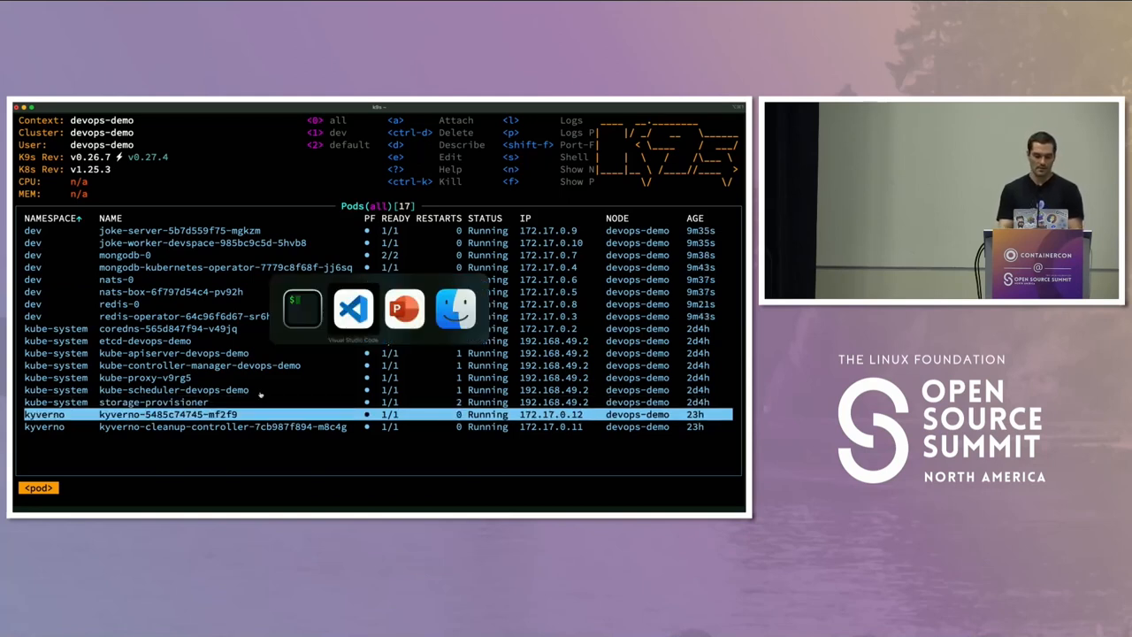
key(super+Tab)
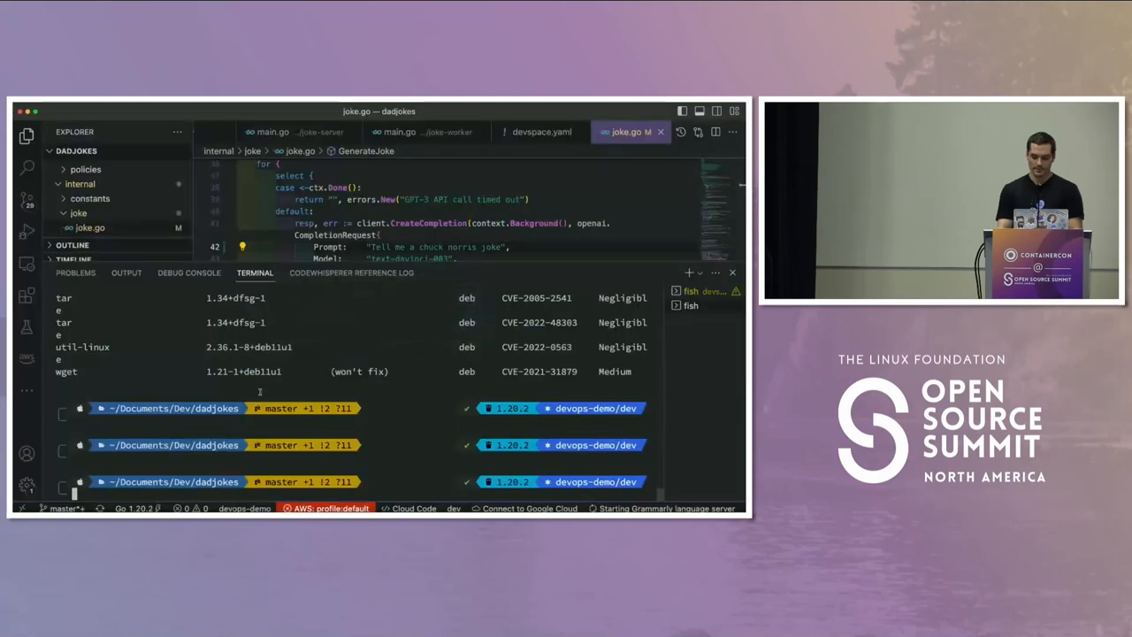
- Run 'k apply -f deploy/policies/signed-image-clusterpolicy.yaml' to create the check-image-keyless policy
key(Return)
key(Return)
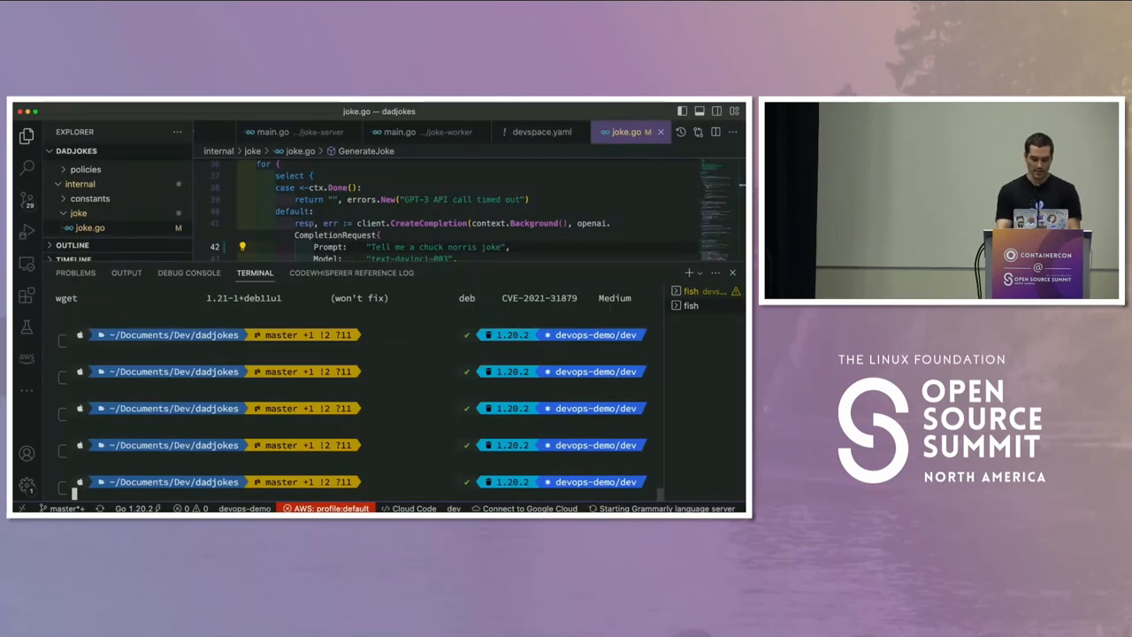
text(k appl)
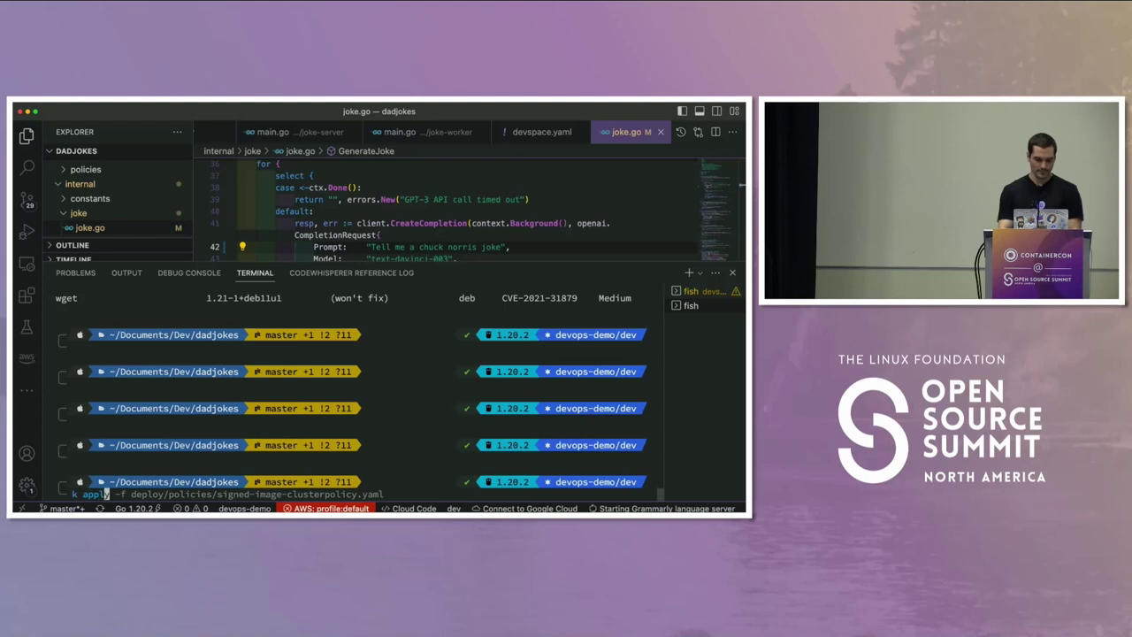
key(Right)
key(Return)
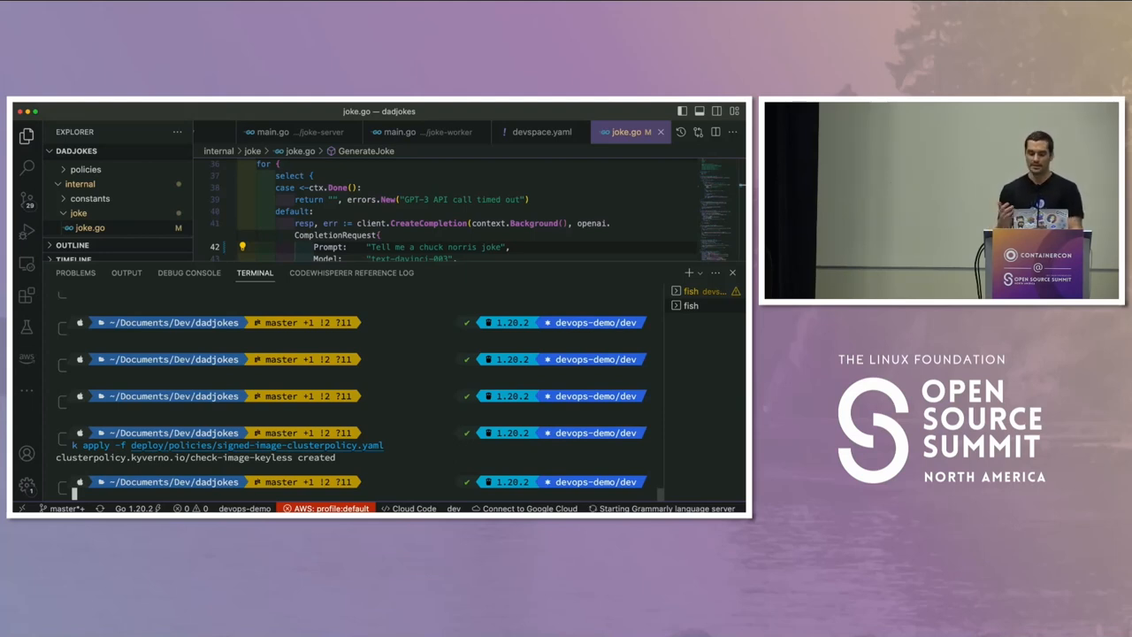
- In k9s list the clusterpolicies and view the check-image-keyless YAML
key(super+Tab)
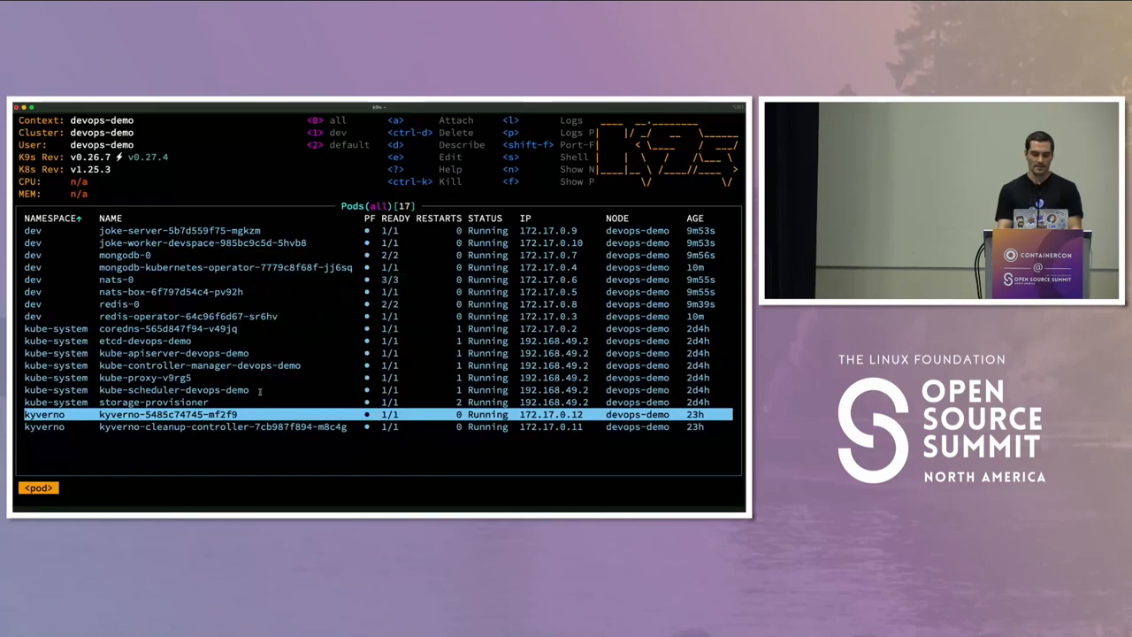
key(colon)
text(cadmrlusterpolicies)
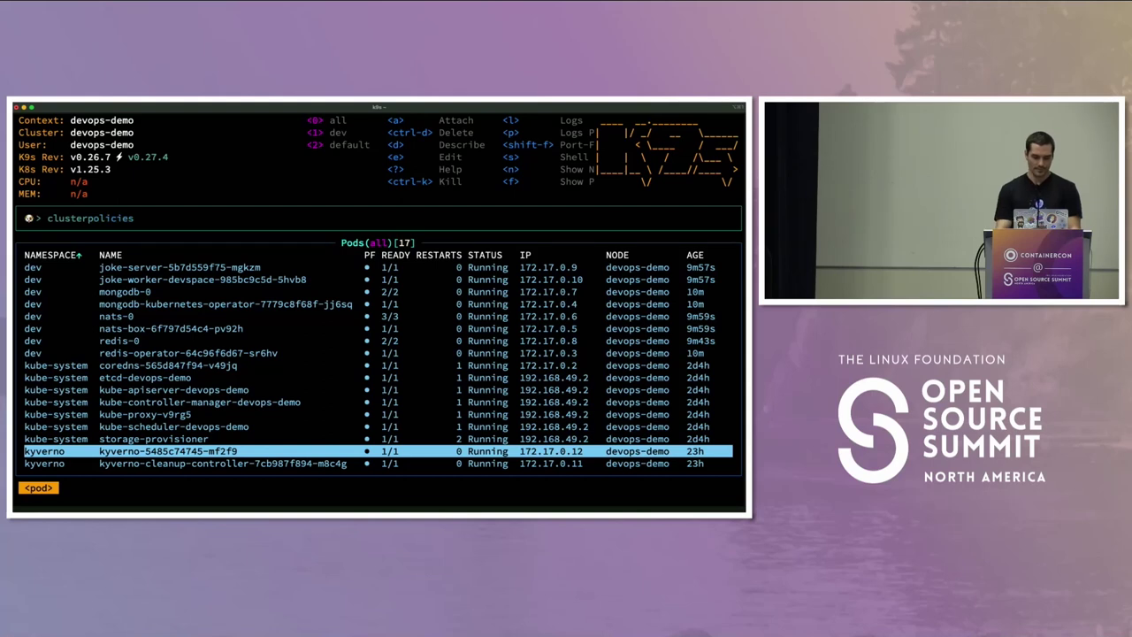
key(Return)
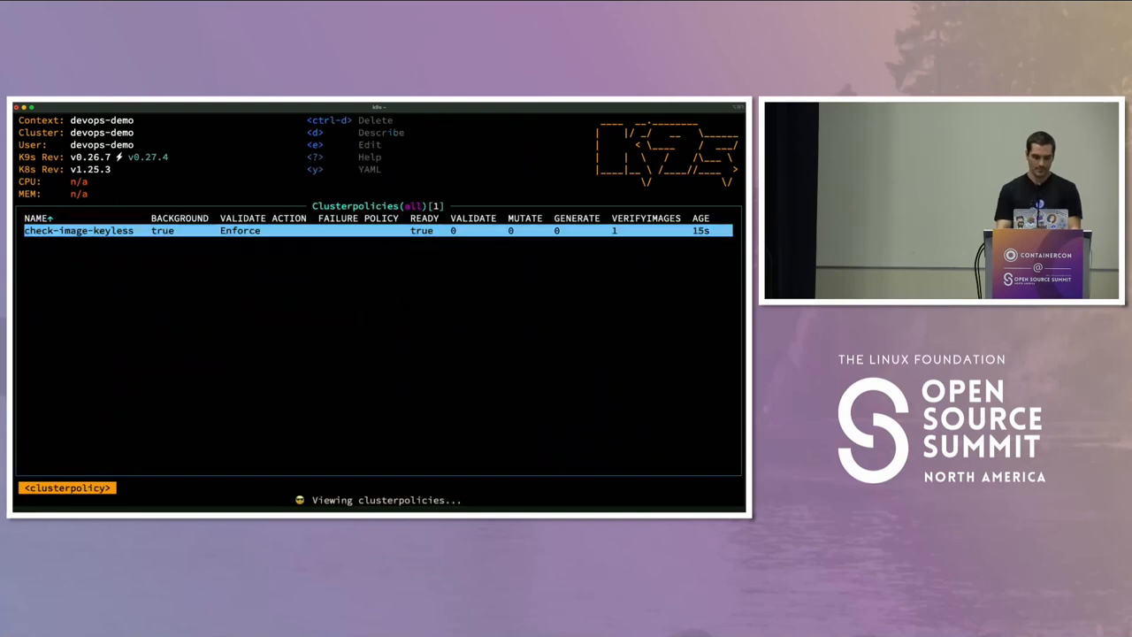
key(y)
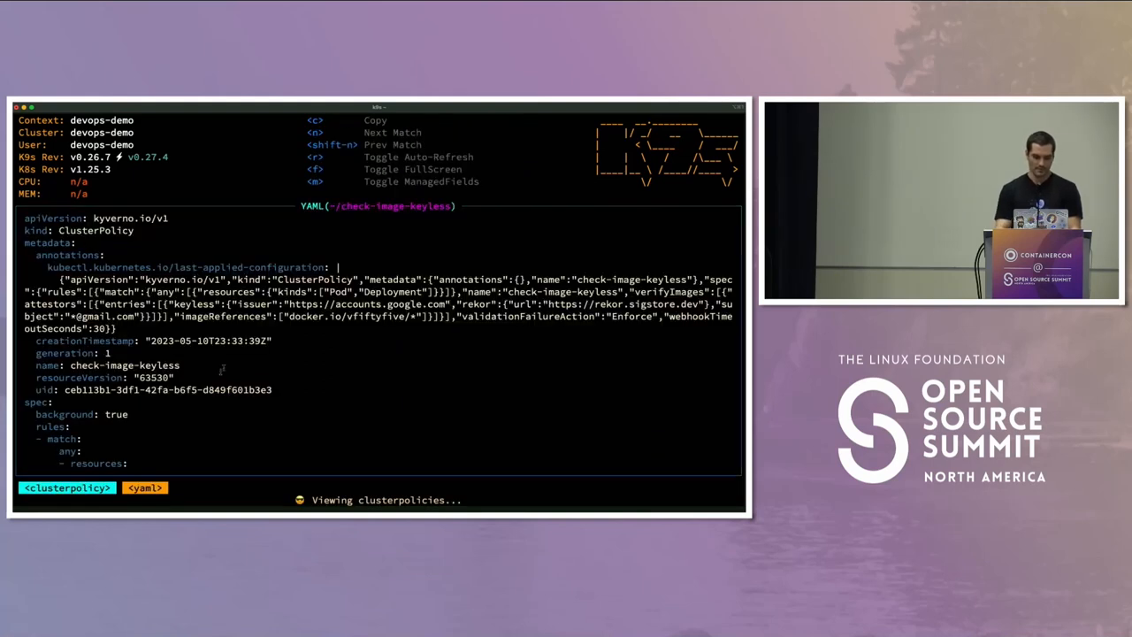
scroll(247, 346, down, 3)
scroll(247, 347, down, 3)
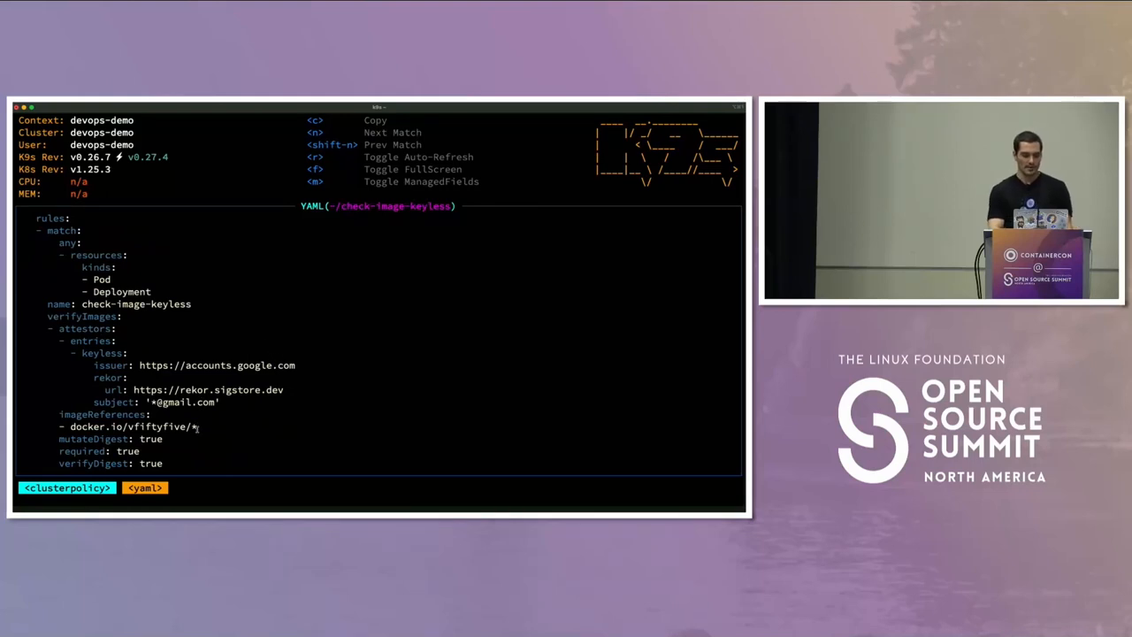
- Highlight the policy's imageReferences and the docker.io/vfiftyfive path, then return to the editor
drag(197, 426, 60, 414)
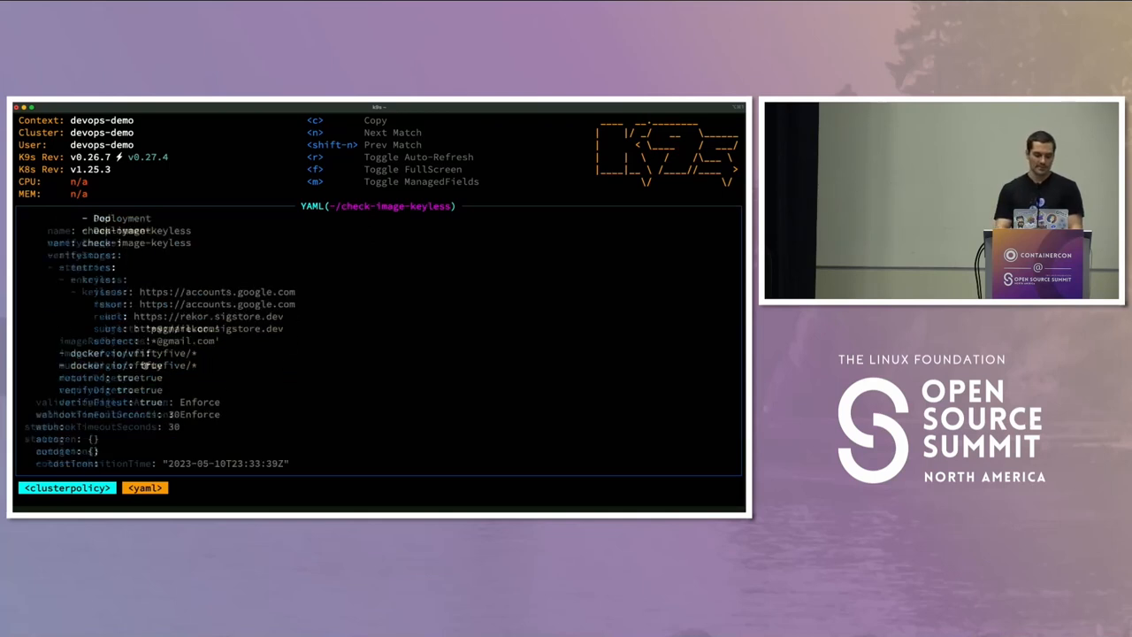
scroll(161, 368, down, 4)
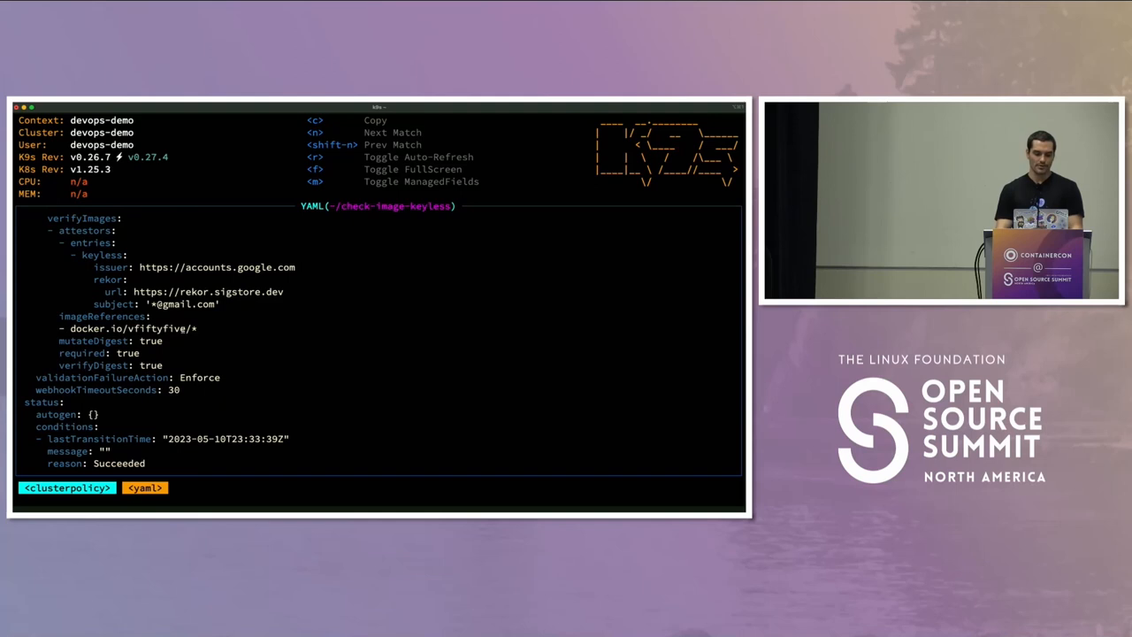
drag(187, 328, 70, 328)
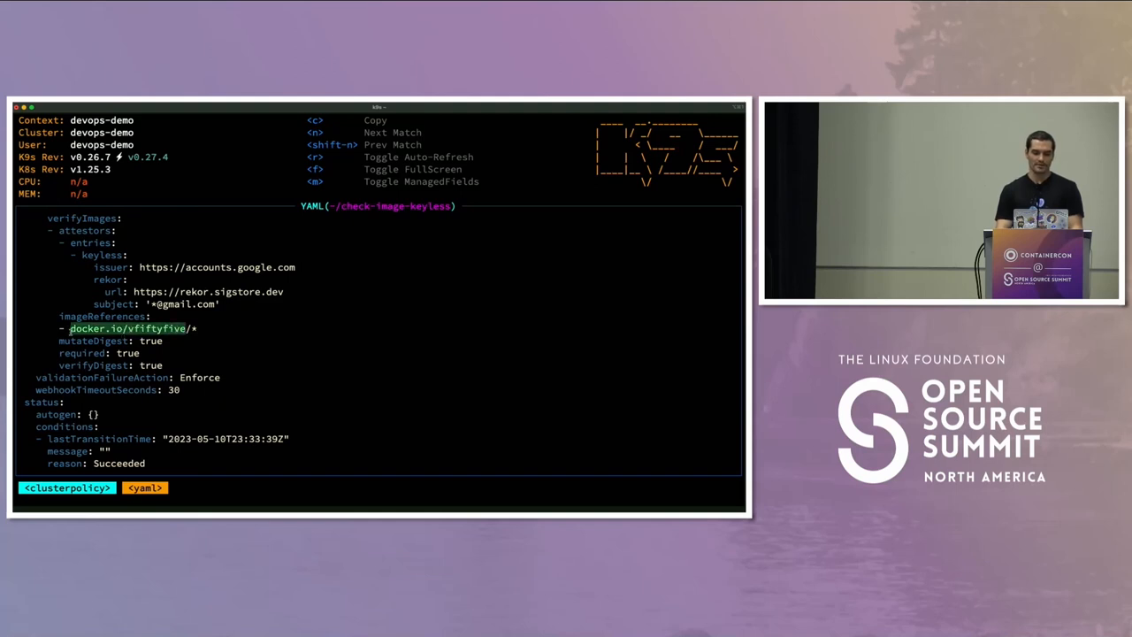
key(super+Tab)
key(Tab)
key(Tab)
key(Tab)
key(Tab)
key(Tab)
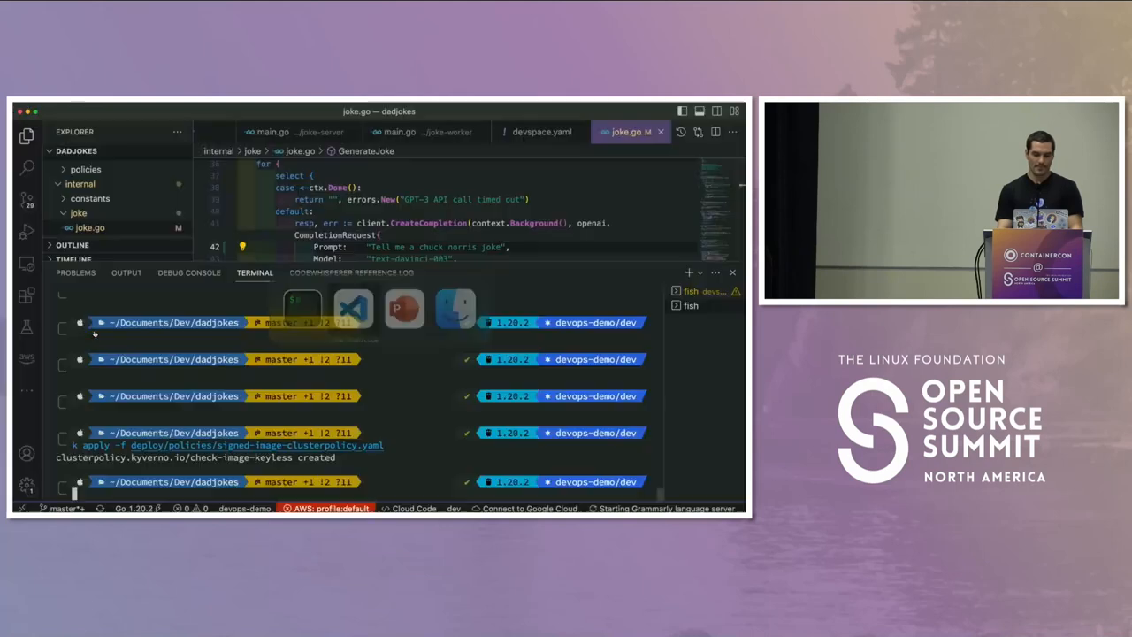
- Run 'cosign sign vfiftyfive/joke-server:latest' and answer y to the sigstore terms
key(Return)
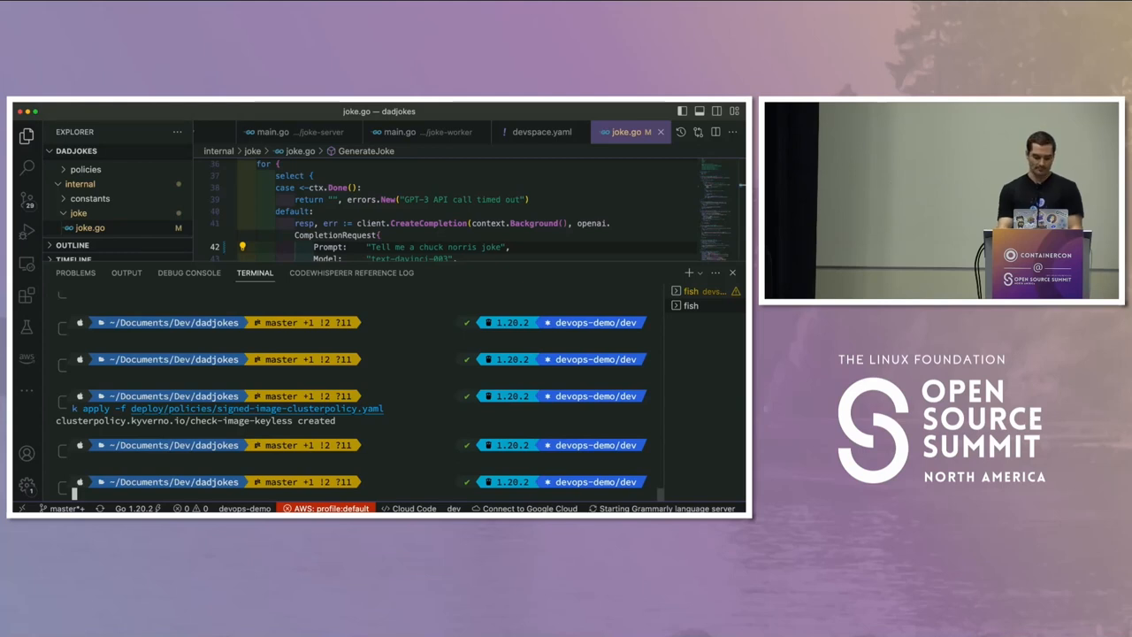
text(cosig)
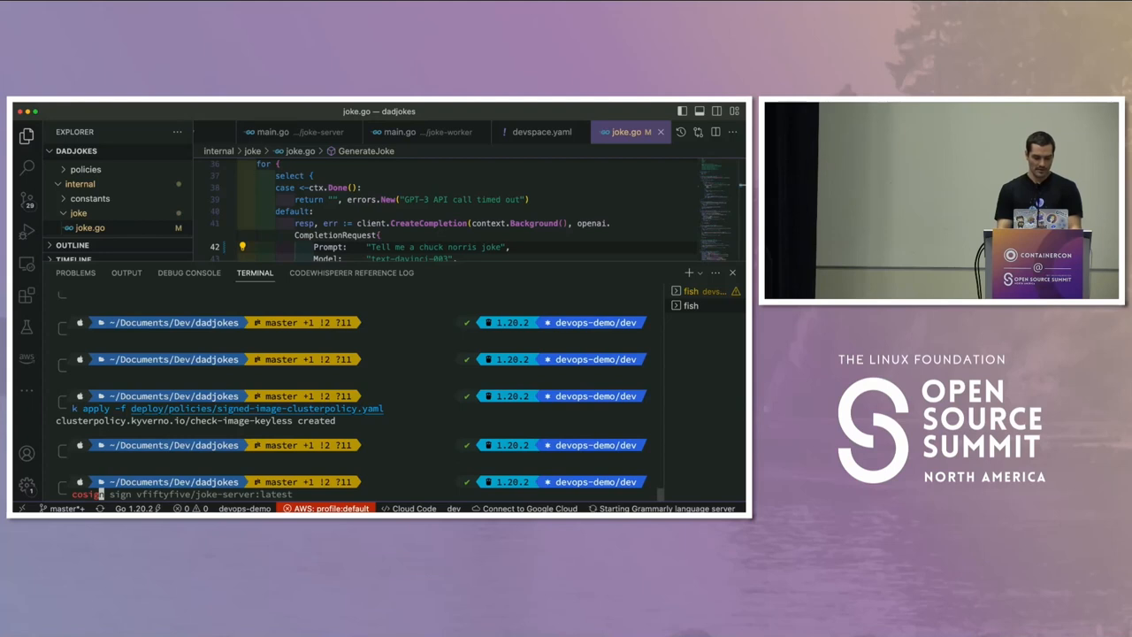
key(Right)
key(Return)
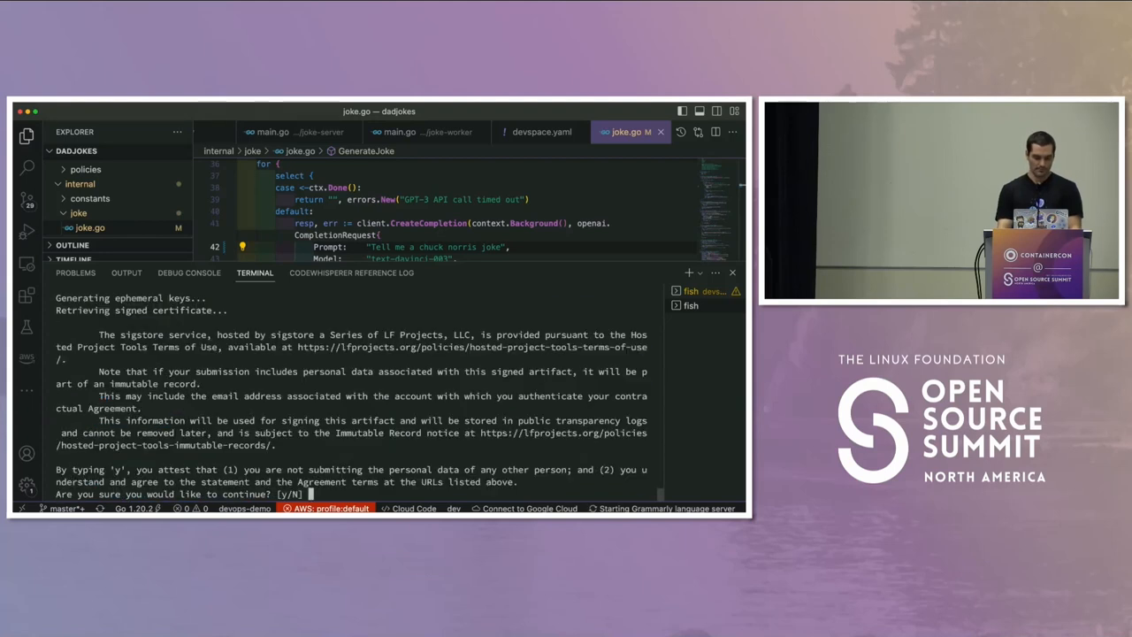
text(y)
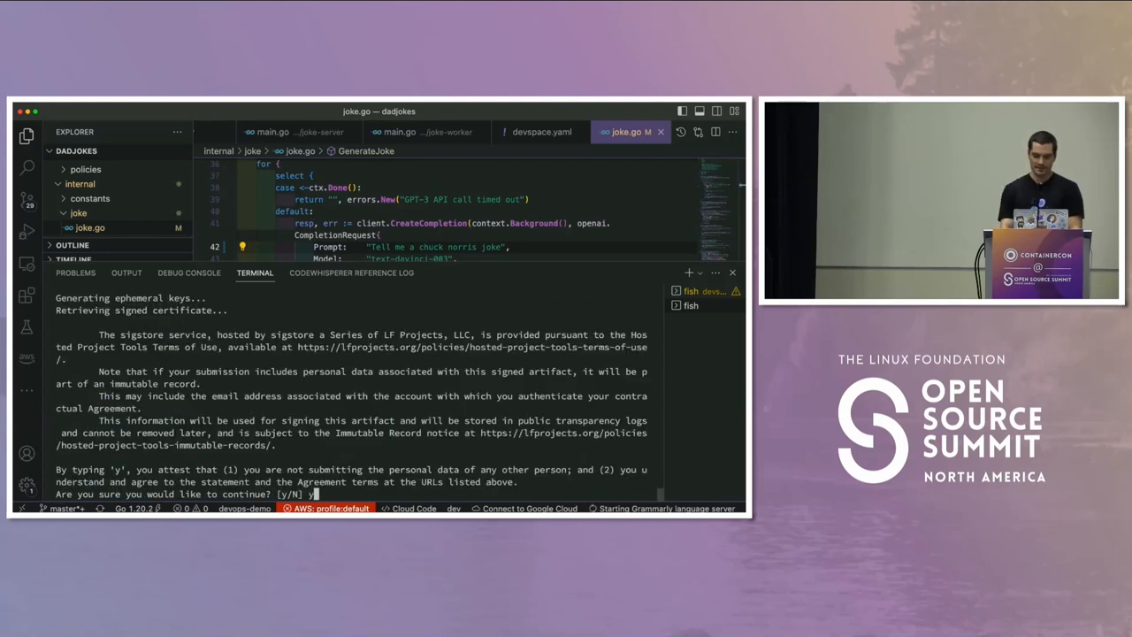
key(Return)
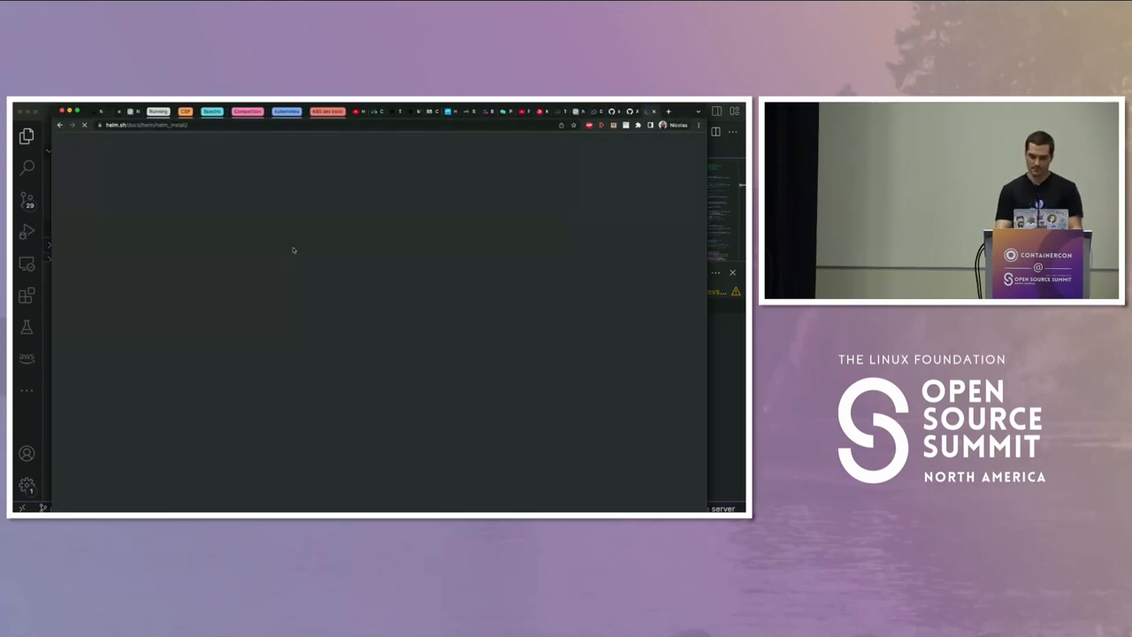
scroll(491, 257, up, 10)
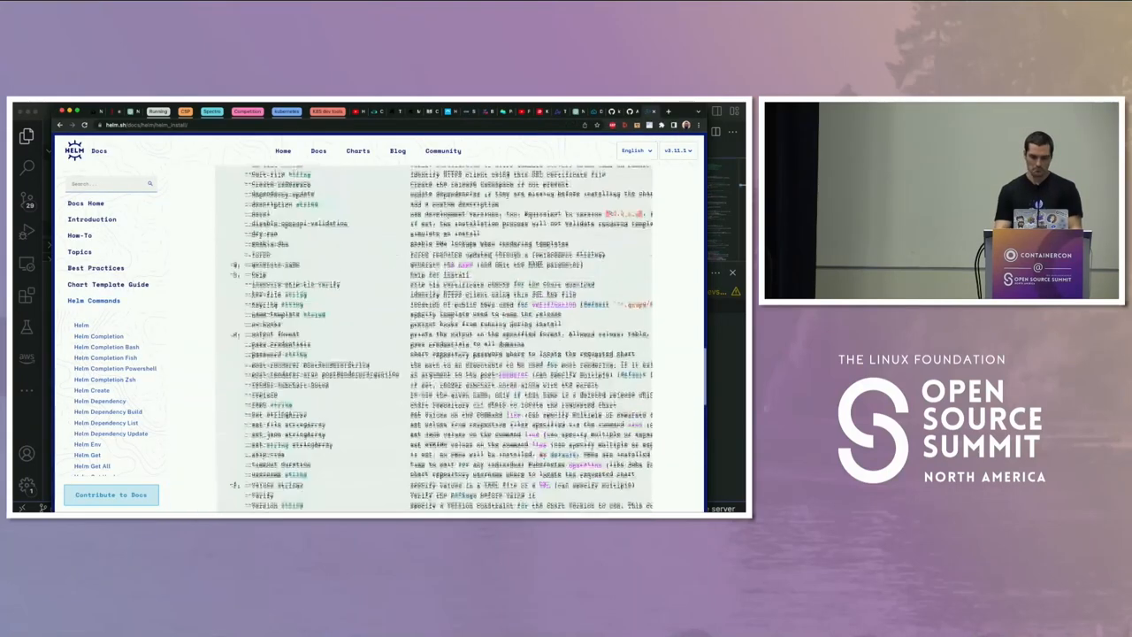
- Check Chrome for the stalled sigstore sign-in page, flipping between browser and editor
click(630, 113)
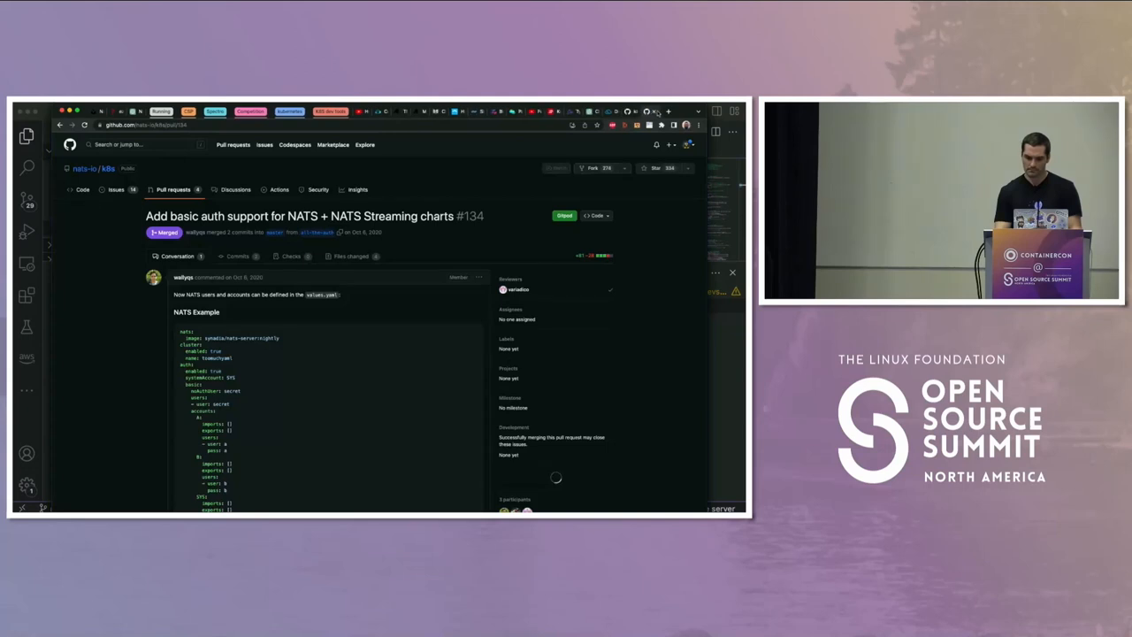
key(super+Tab)
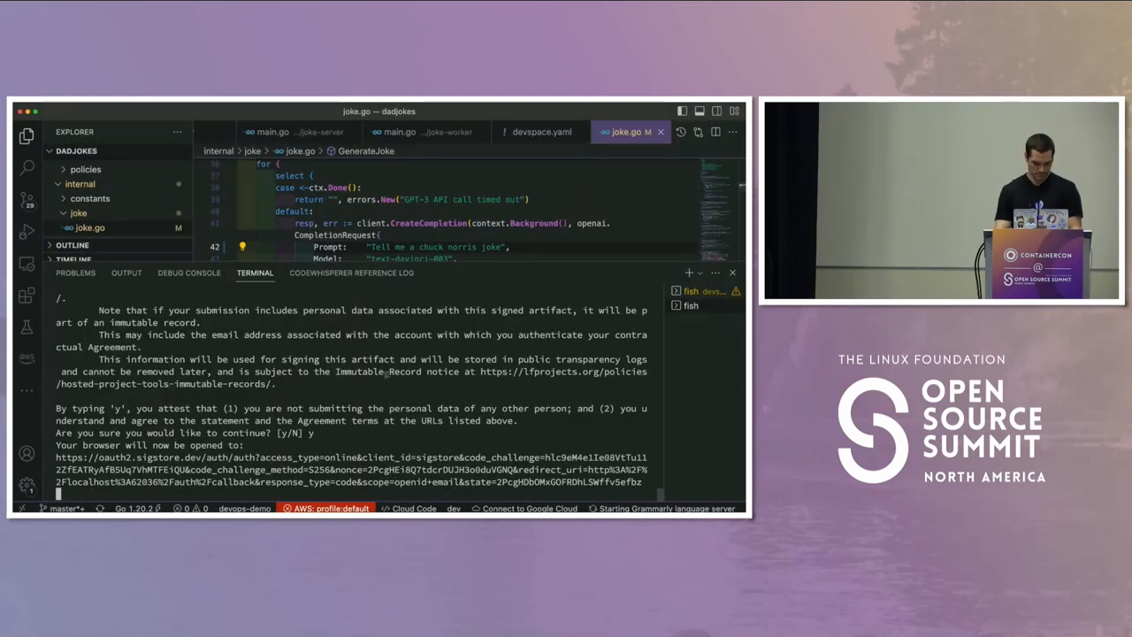
key(super+Tab)
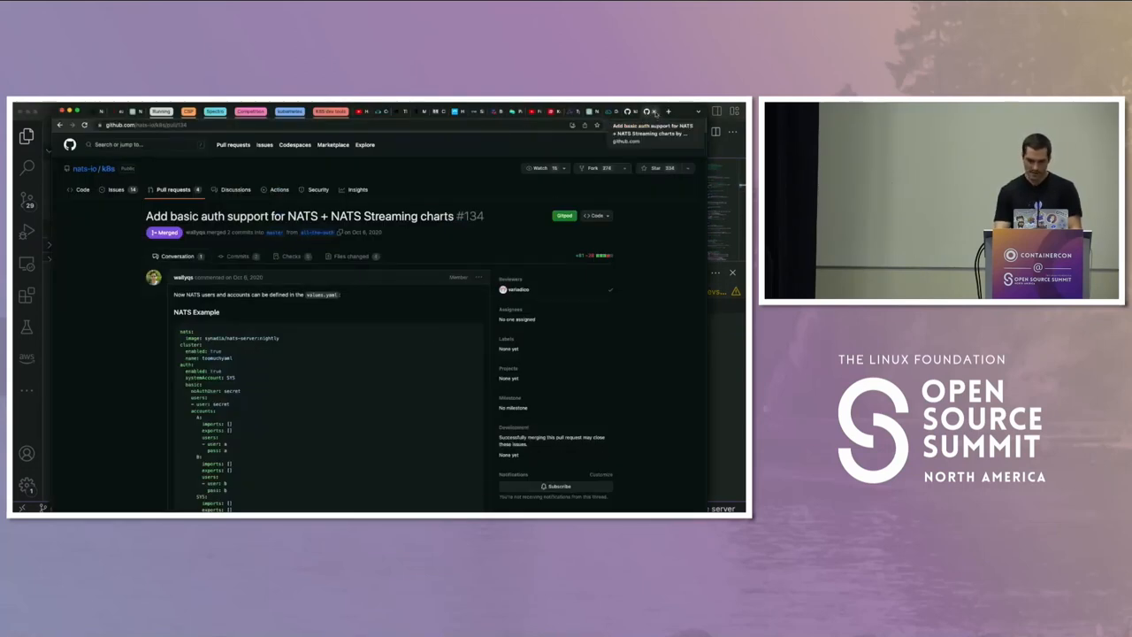
key(super+Tab)
- Cancel the hung run with Ctrl+C and rerun the joke-server signing, accepting the terms again
key(ctrl+c)
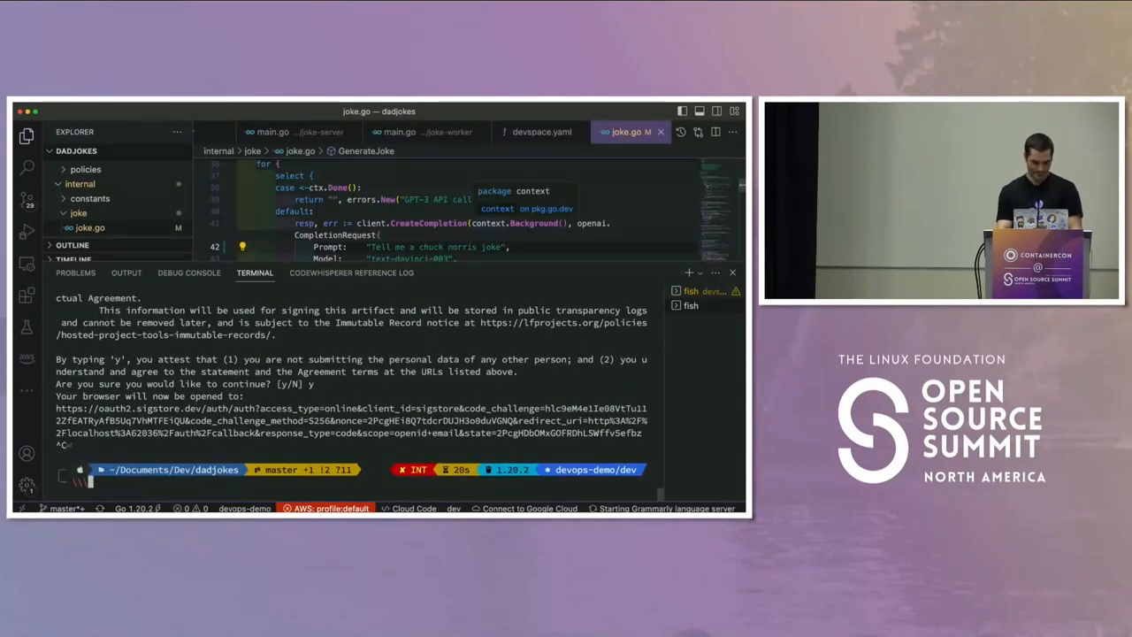
key(ctrl+c)
key(Return)
key(Return)
text(cosign sign vfiftyfive/joke-server:latest)
key(Return)
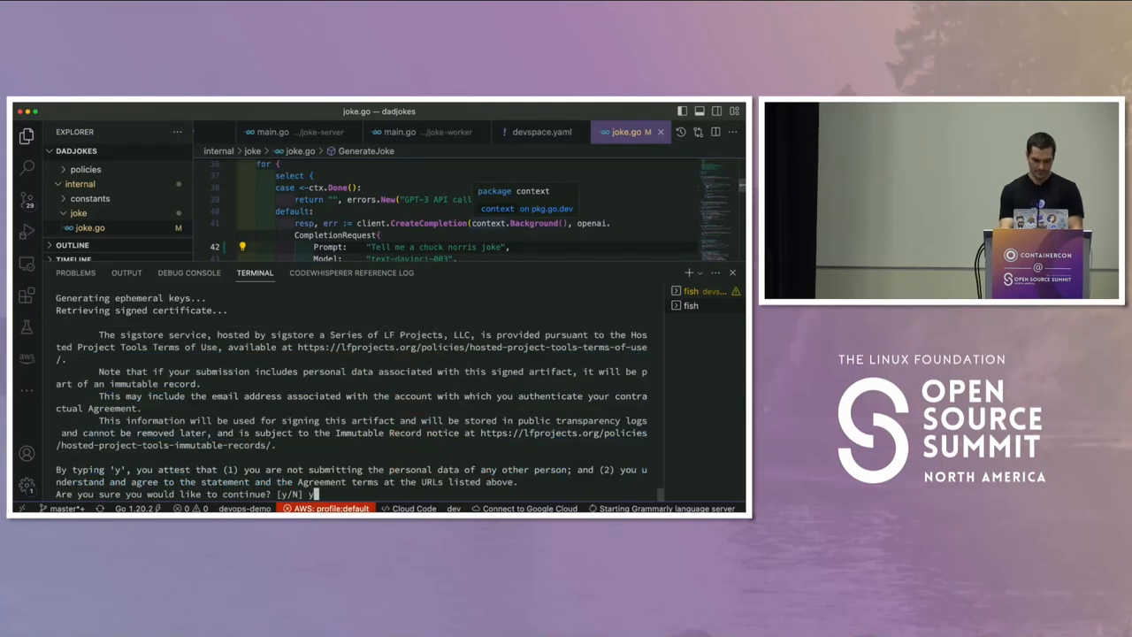
text(y)
key(Return)
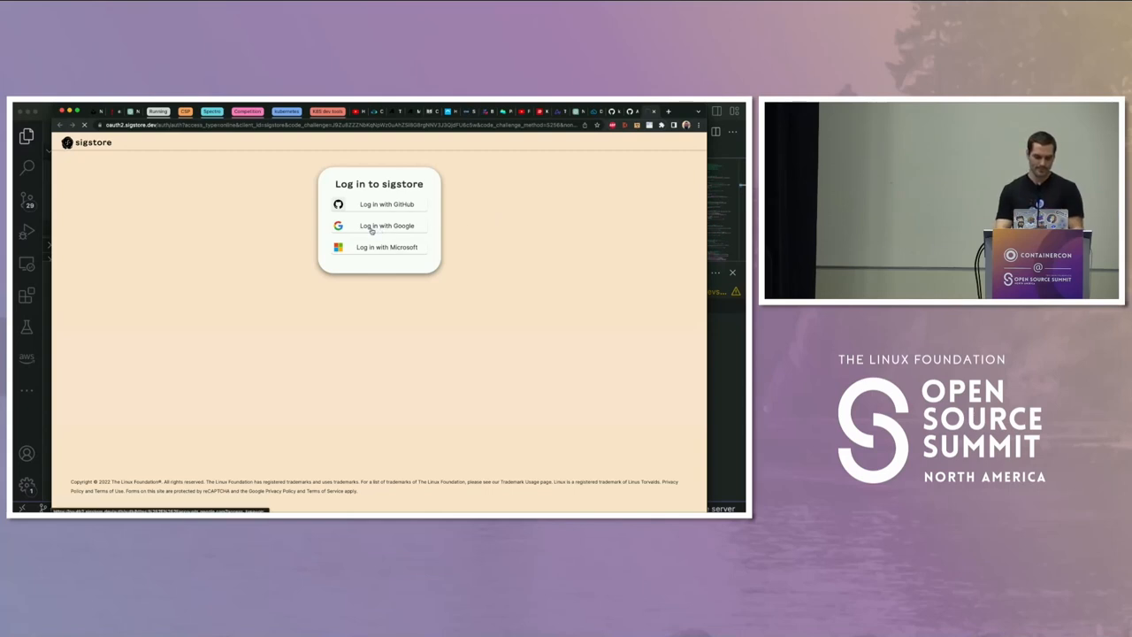
- Log in to sigstore with the Google account until authentication succeeds
click(374, 227)
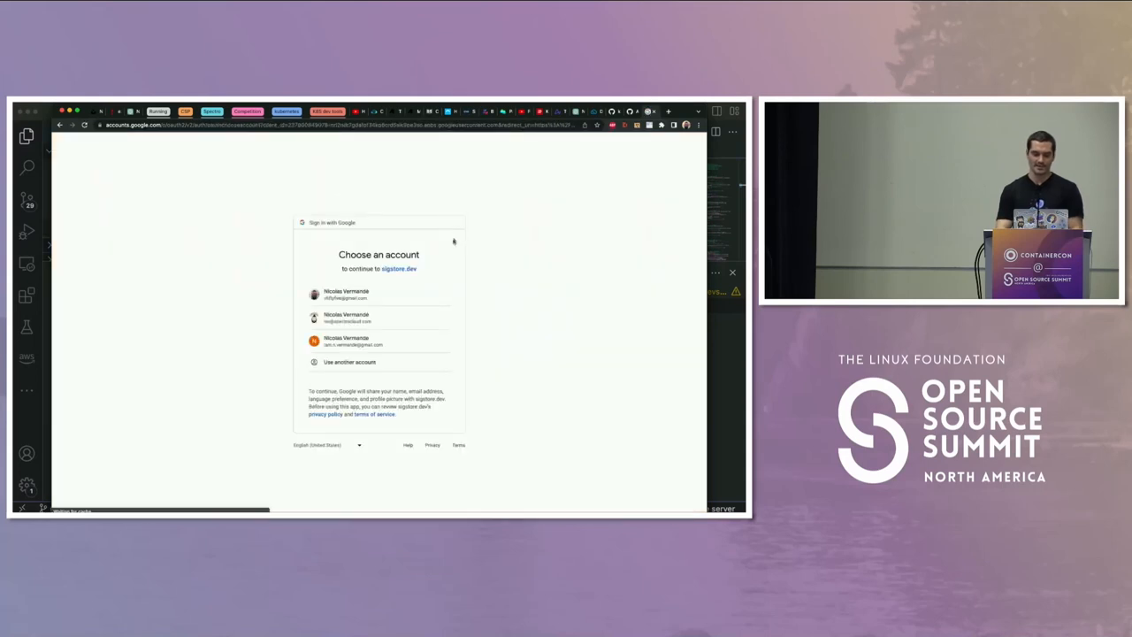
click(344, 296)
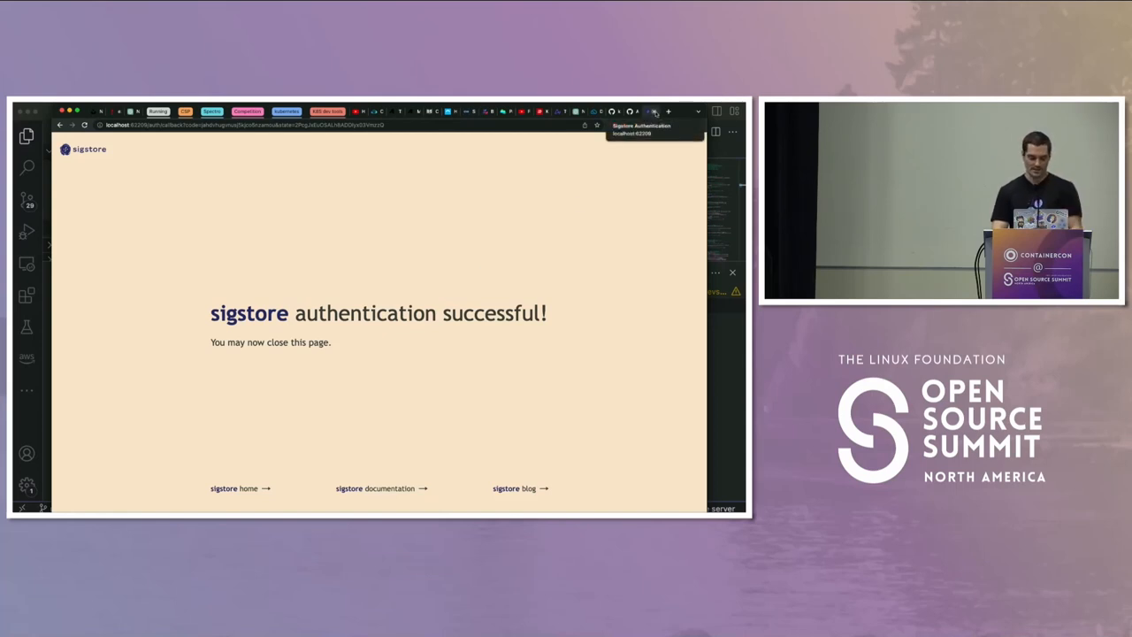
click(655, 112)
- Recall and run the cosign verify command for vfiftyfive/joke-worker:latest with identity and OIDC issuer
key(super+Tab)
key(Return)
key(Return)
key(Return)
key(Return)
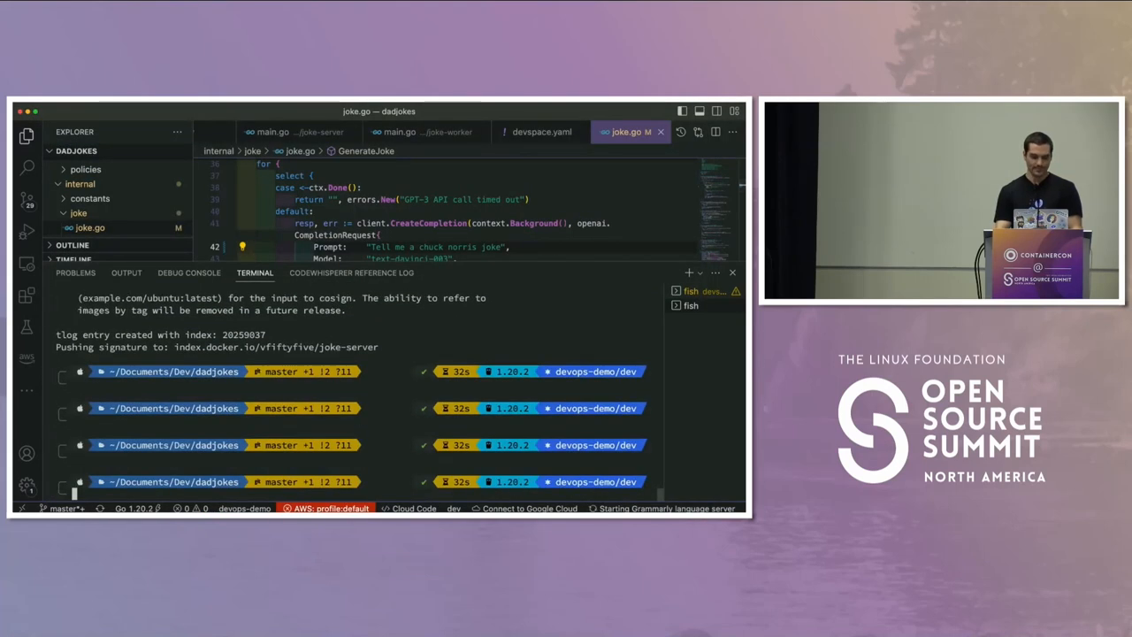
text(cos)
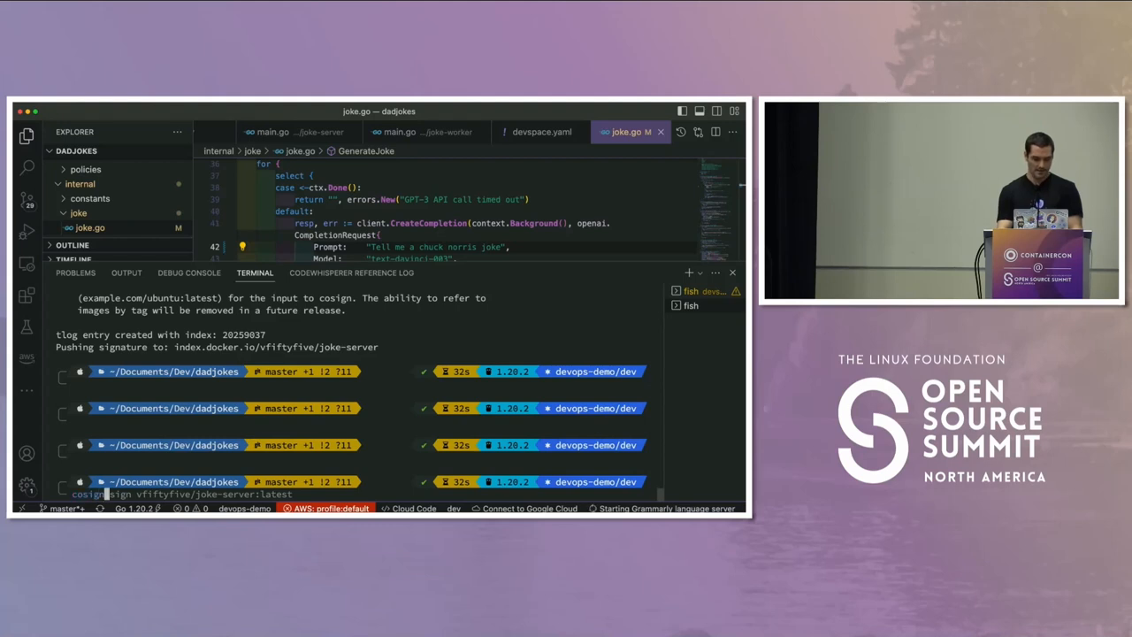
text(ign verify)
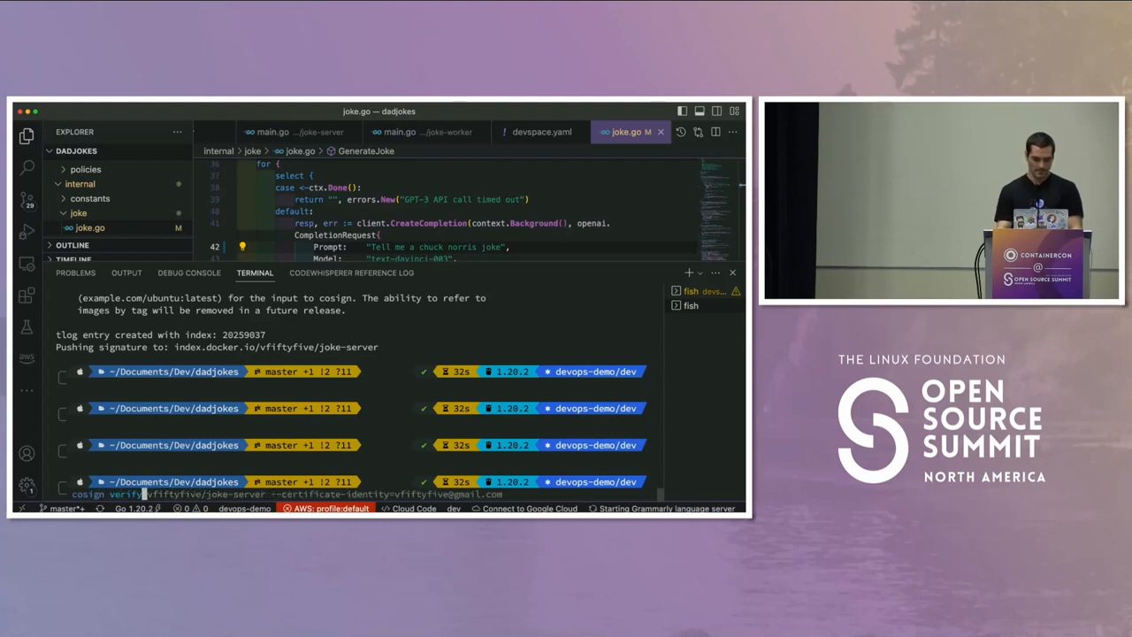
key(Up)
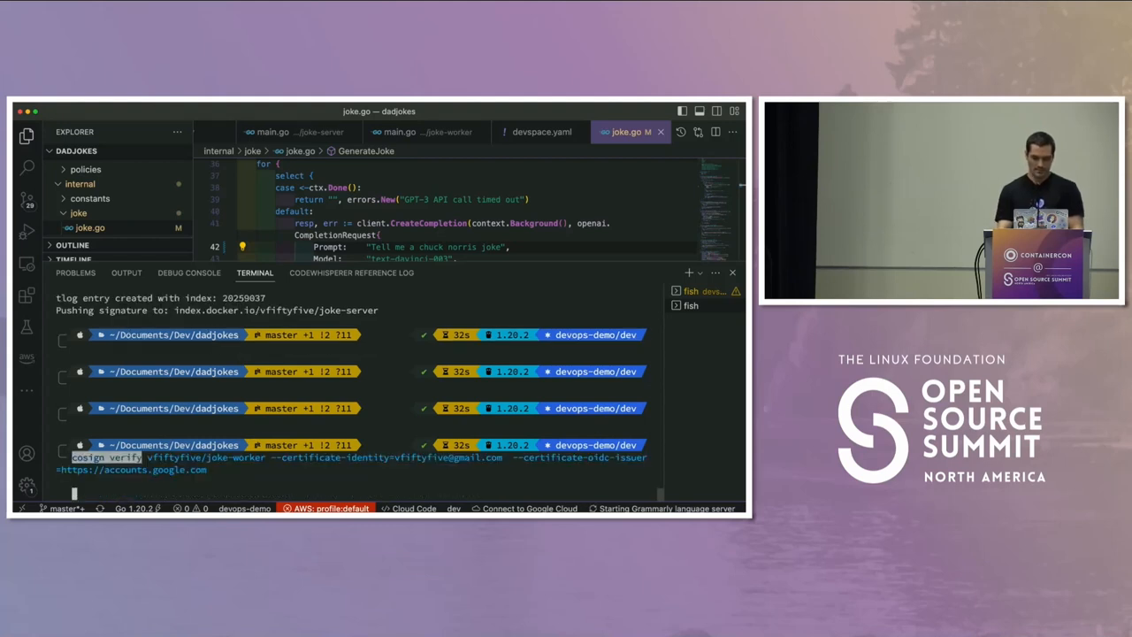
key(Return)
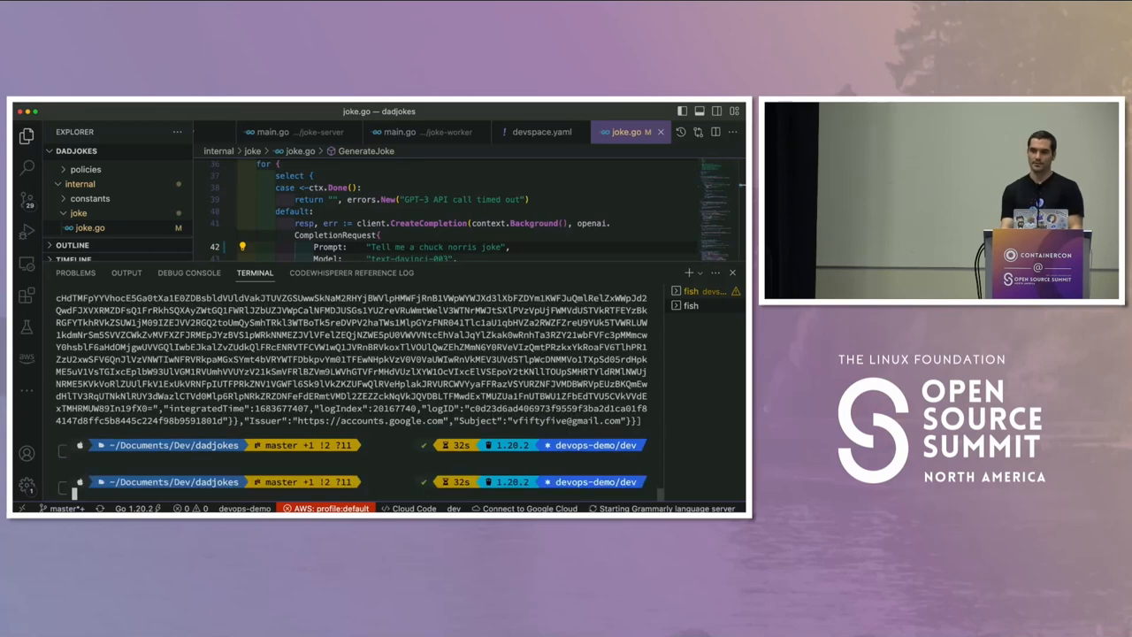
scroll(353, 398, up, 5)
scroll(371, 351, up, 10)
scroll(371, 350, up, 3)
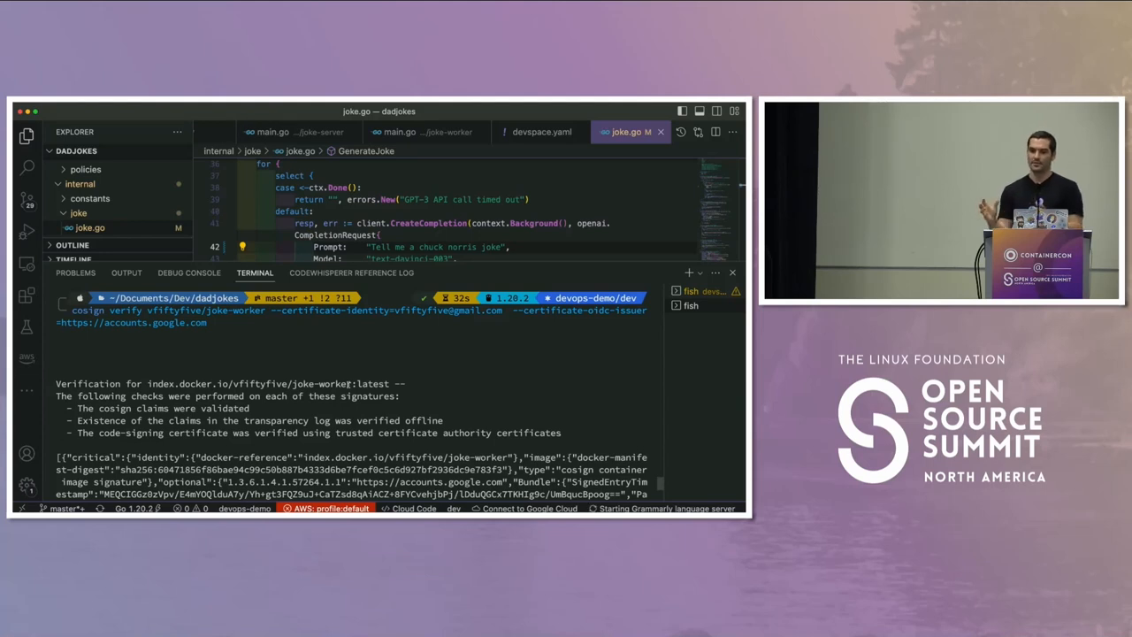
key(Return)
key(Return)
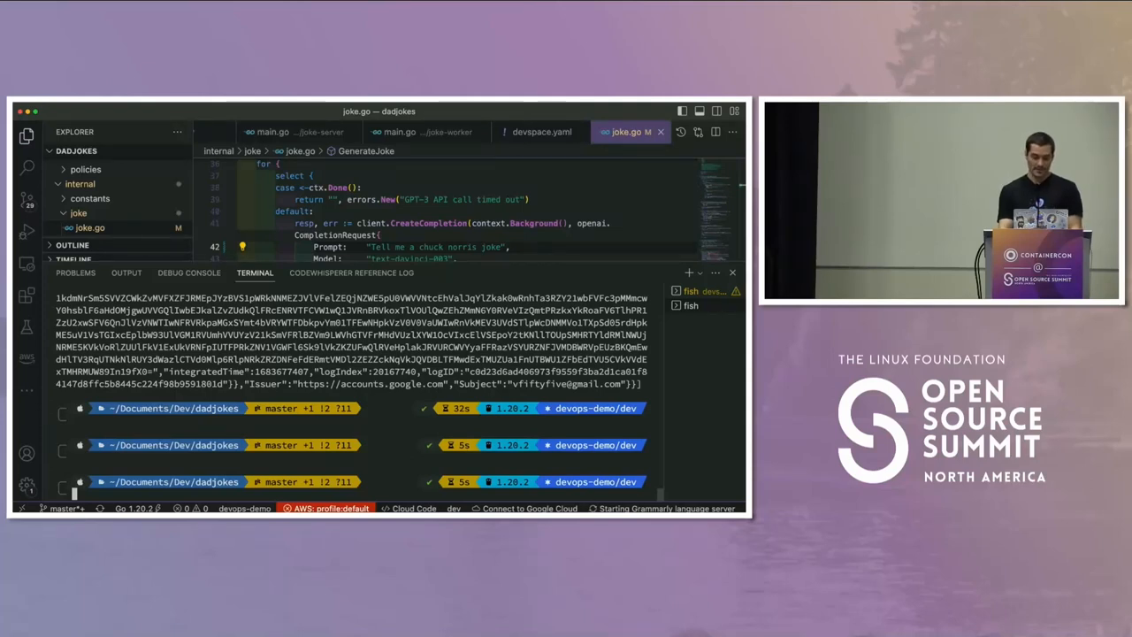
text(k run)
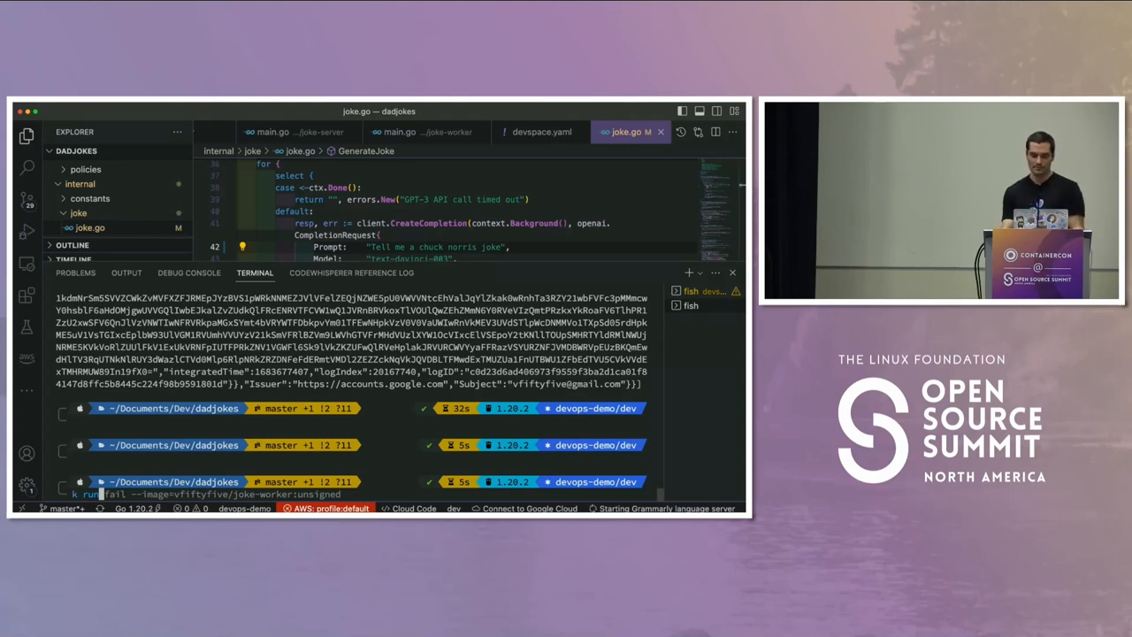
- Run 'k run fail --image=vfiftyfive/joke-worker:unsigned' and switch to k9s
key(Right)
key(Return)
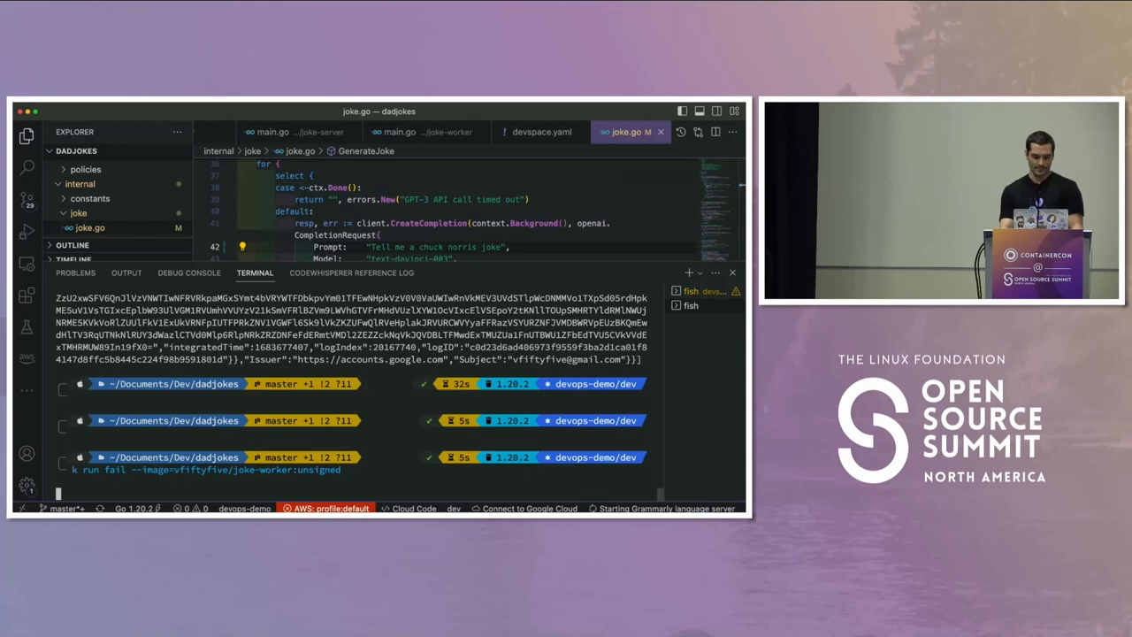
key(super+Tab)
key(Tab)
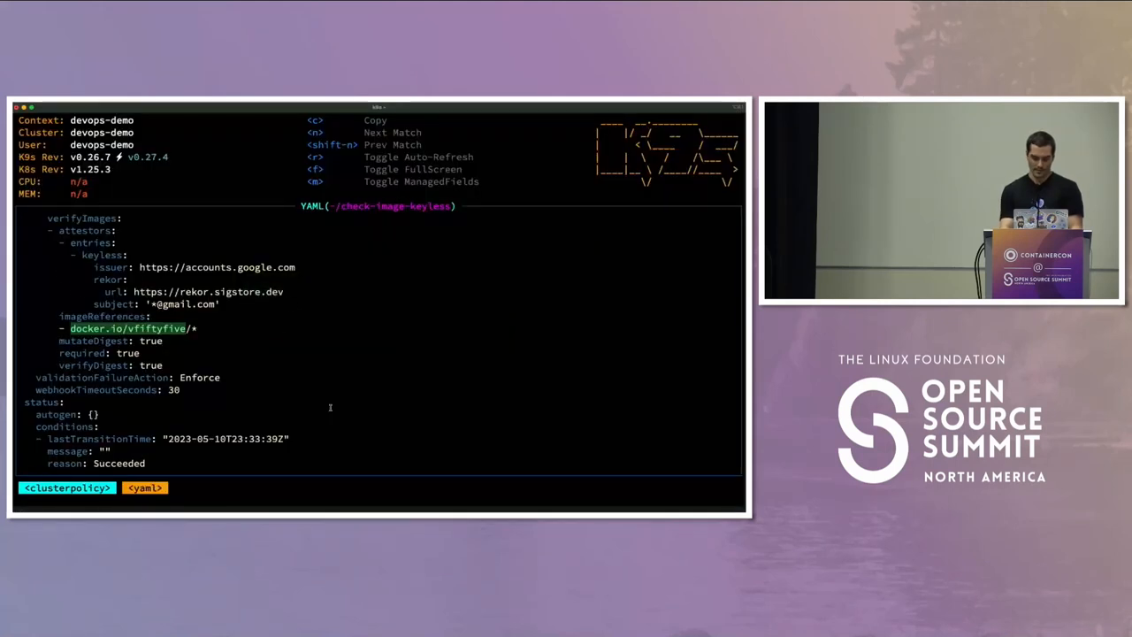
text(:pod)
- Open the kyverno pod's logs in k9s with full tail and line wrapping
key(Return)
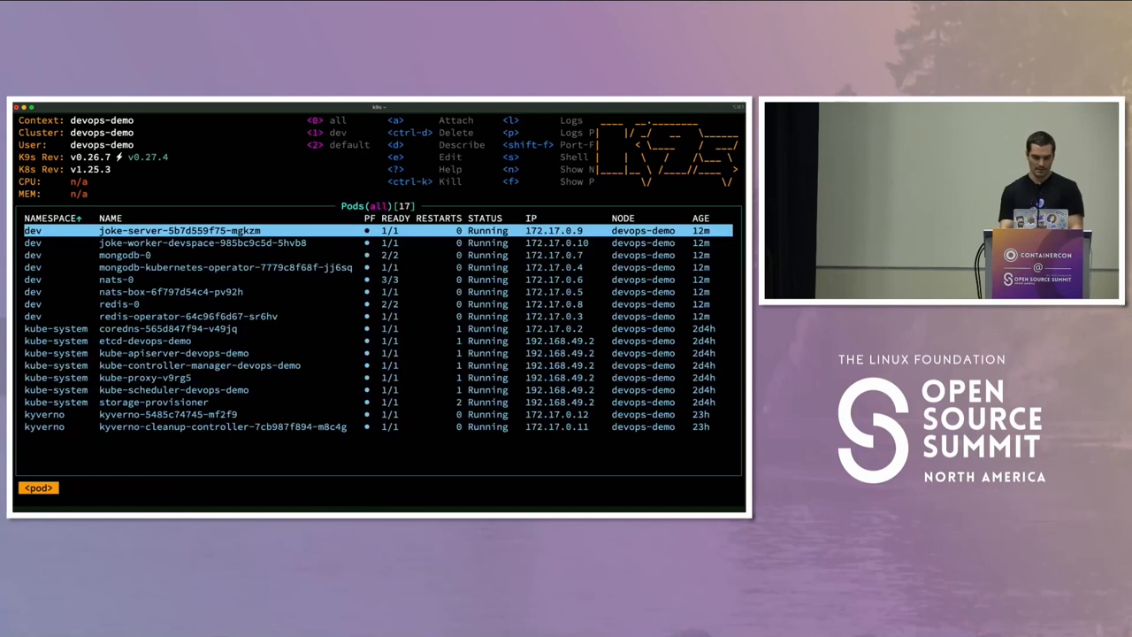
key(shift+g)
key(k)
key(l)
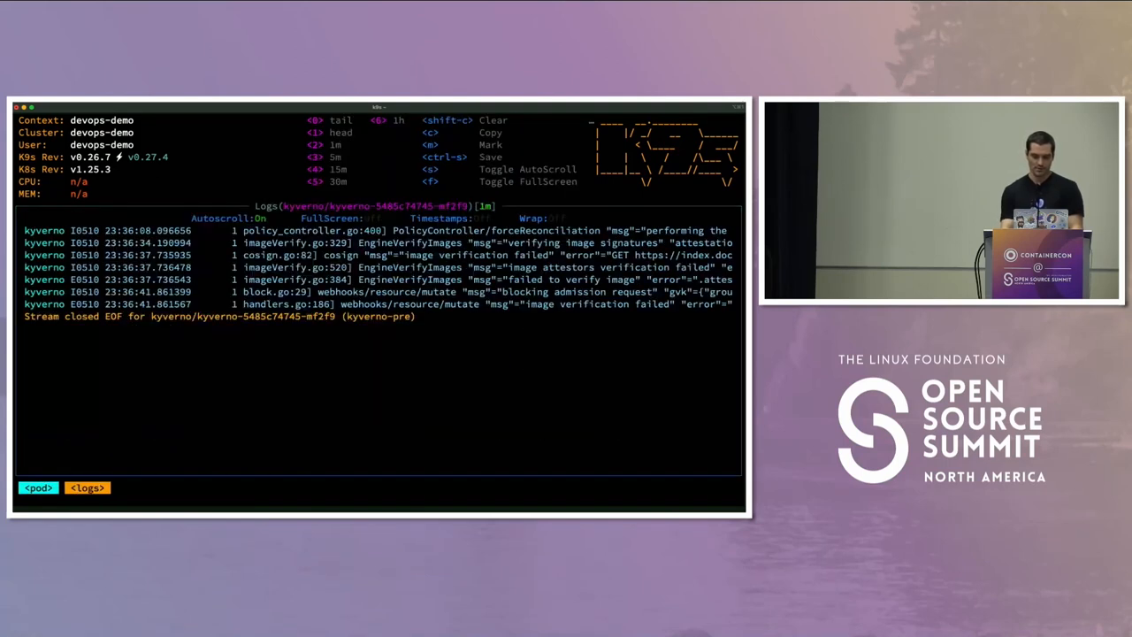
key(0)
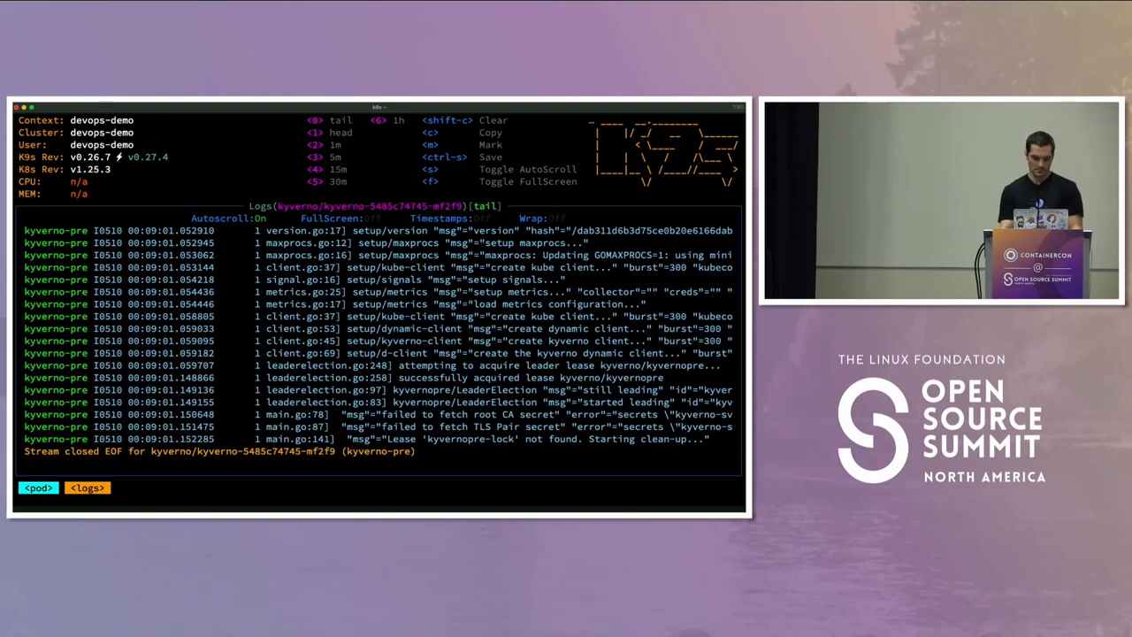
key(w)
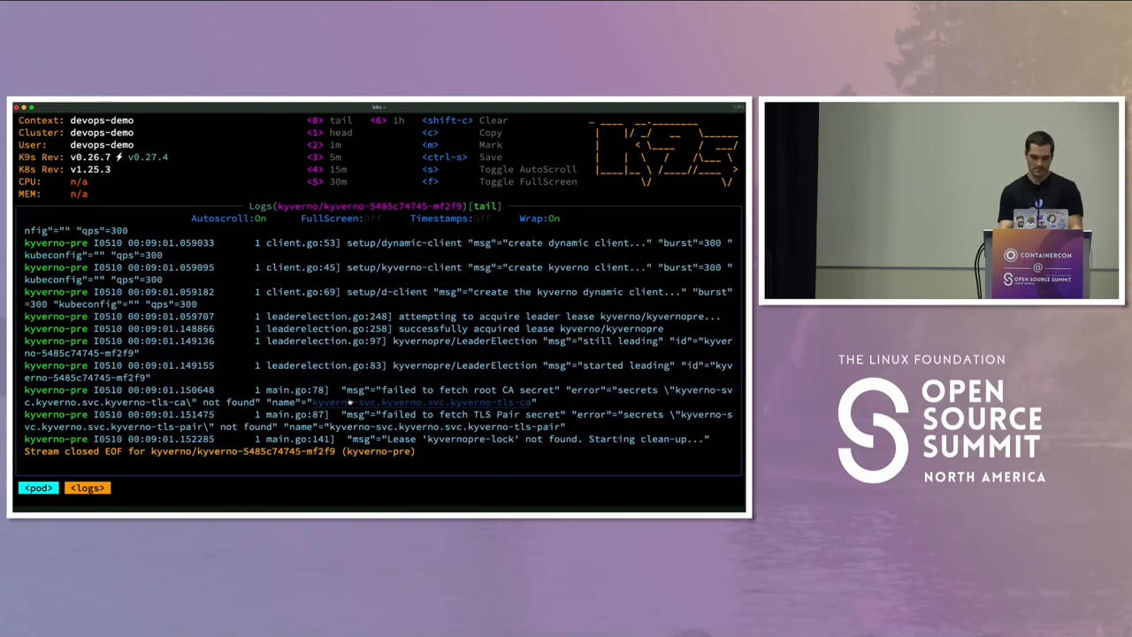
- Highlight the check-image-keyless denial error in the editor terminal, then go back to k9s
key(super+Tab)
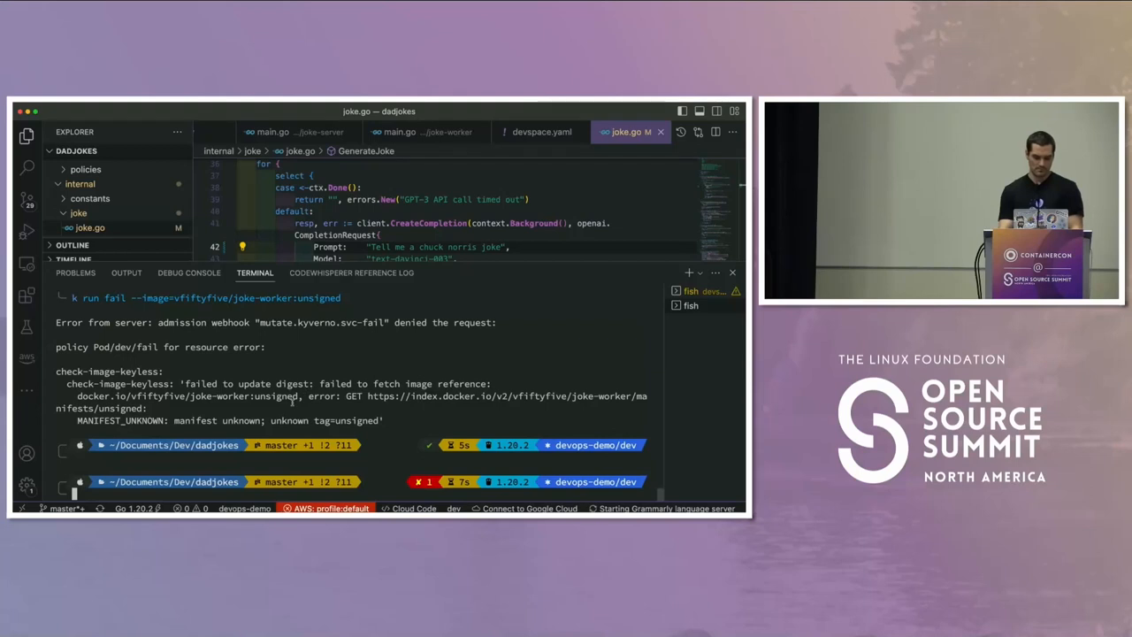
drag(384, 421, 84, 367)
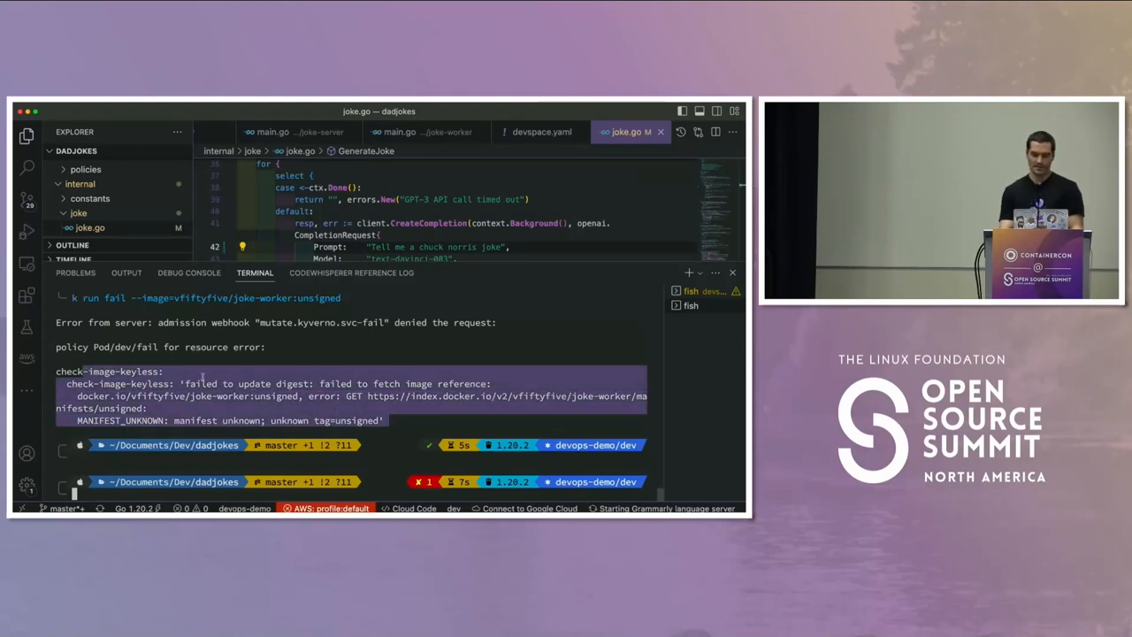
click(202, 377)
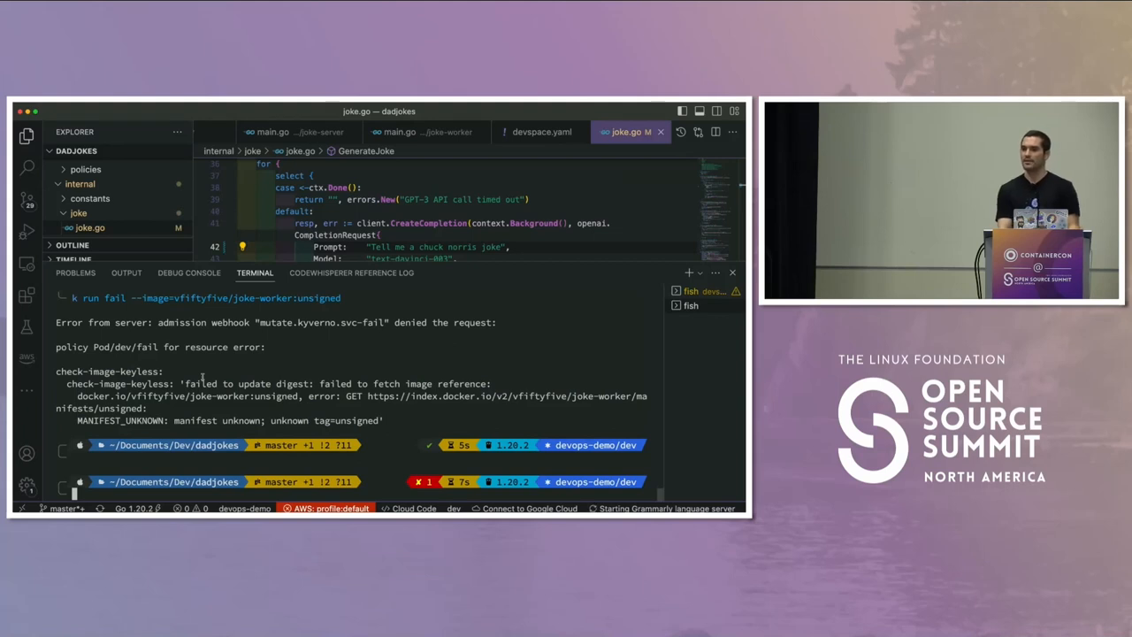
key(super+Tab)
key(super+Tab)
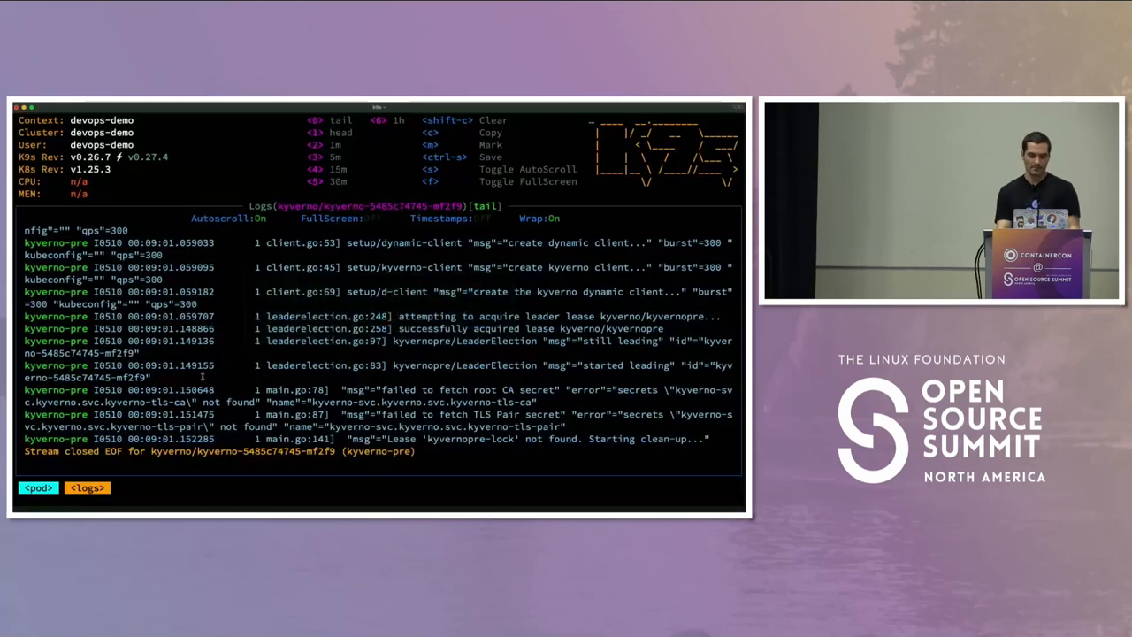
key(colon)
text(clusterpolicies)
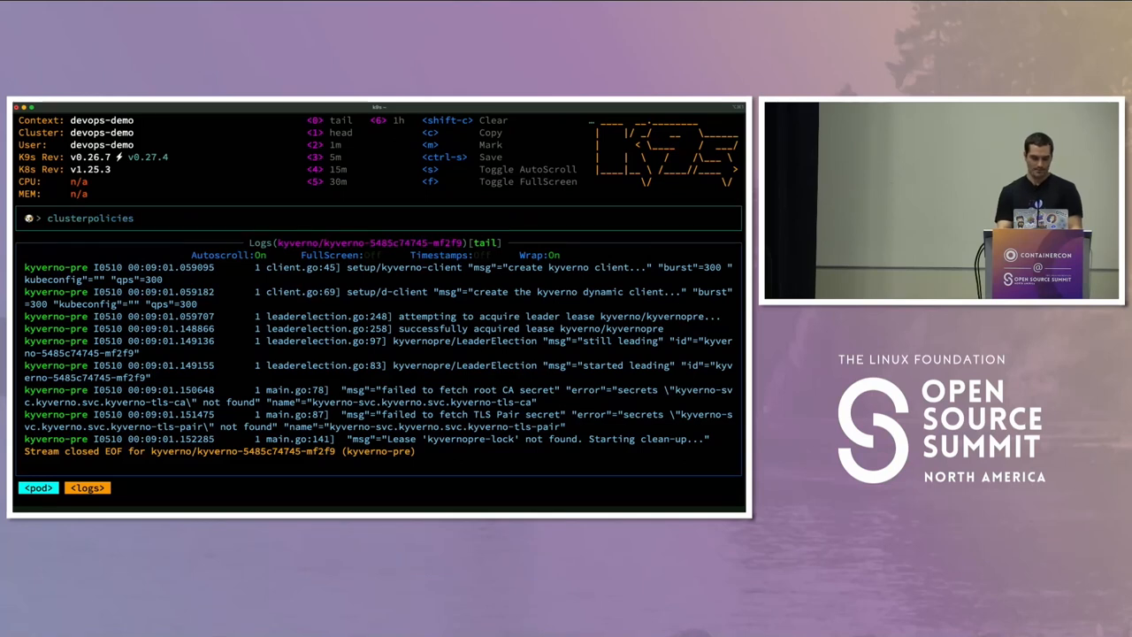
- Delete the check-image-keyless cluster policy from the clusterpolicies list
key(Return)
key(ctrl+d)
key(Tab)
key(Return)
- Stop the DevSpace dev session in the editor and run 'devspace purge'
key(super+Tab)
key(super+Tab)
key(super+shift+Tab)
key(super)
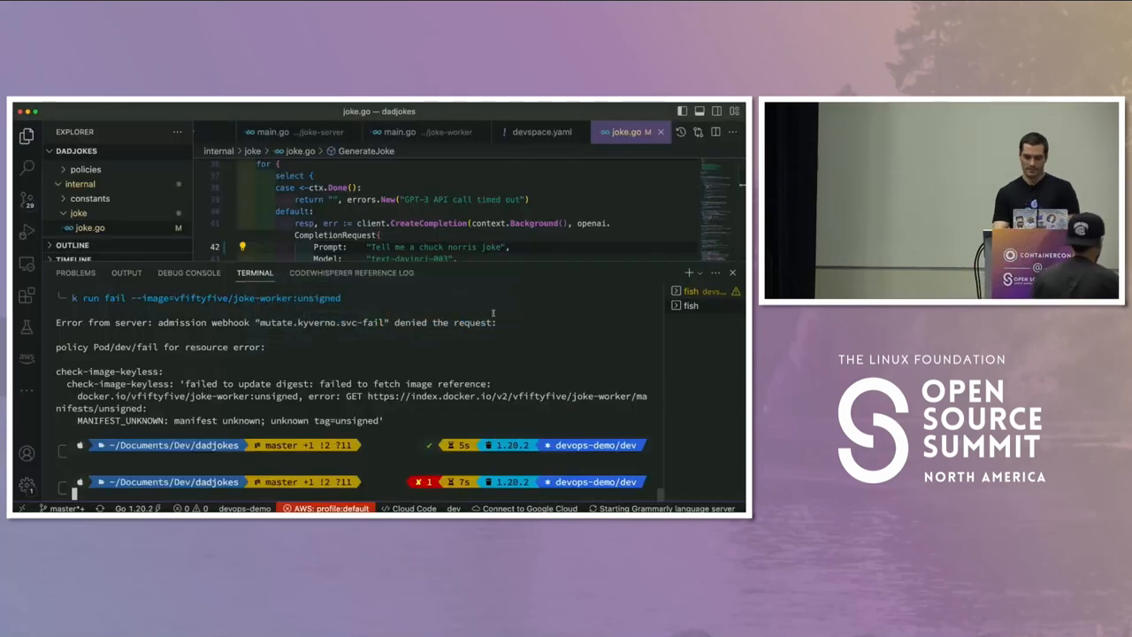
key(ctrl+Page_Up)
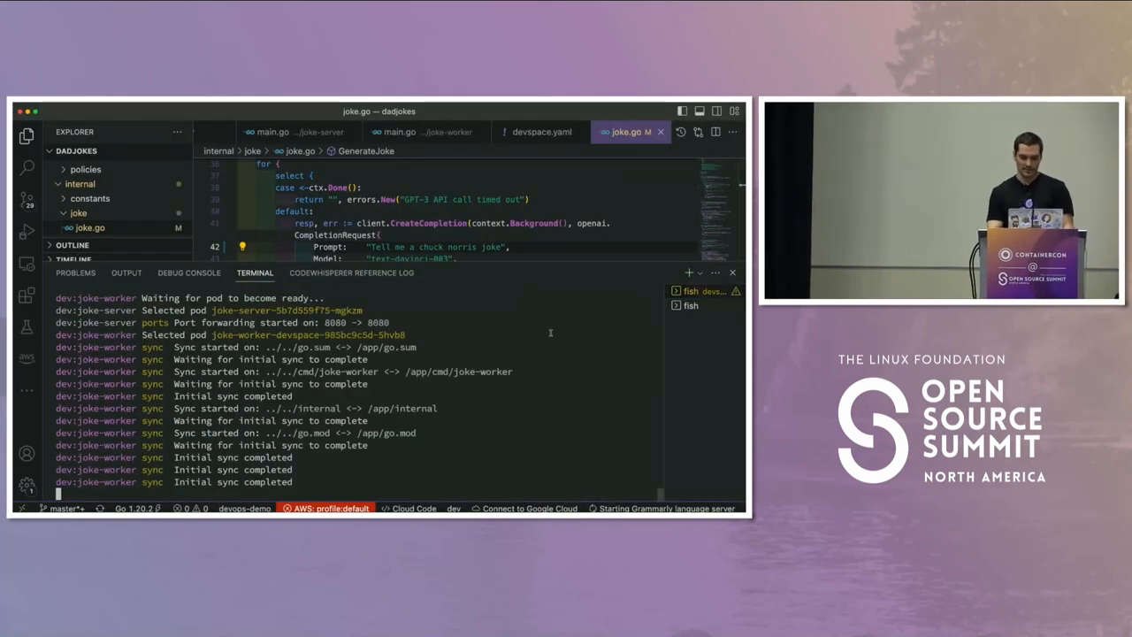
key(ctrl+c)
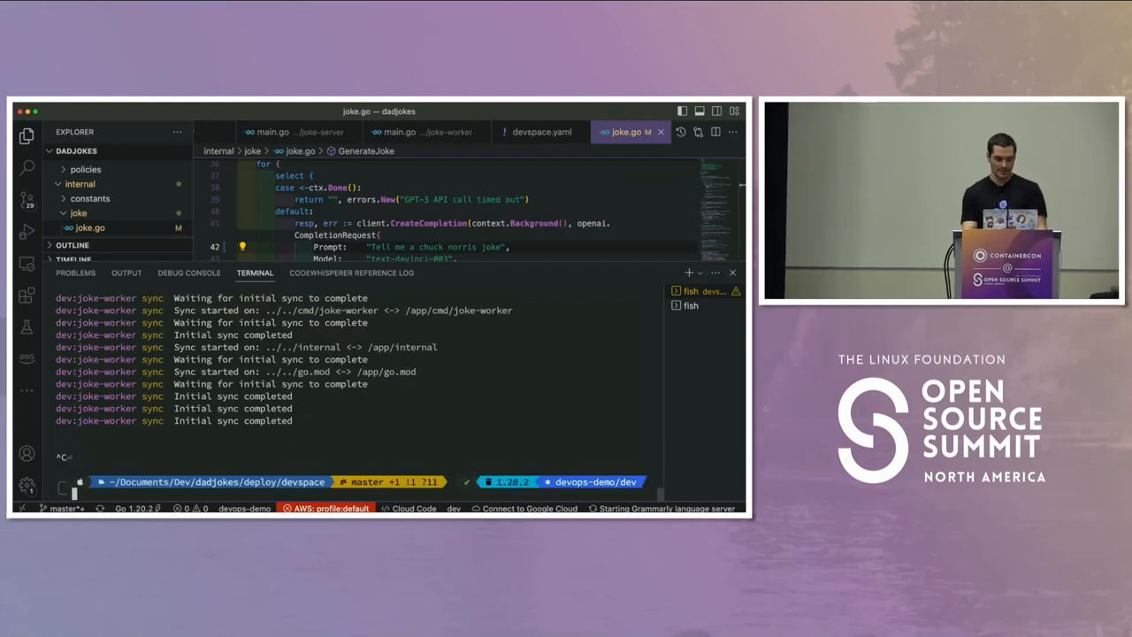
text(devspave p)
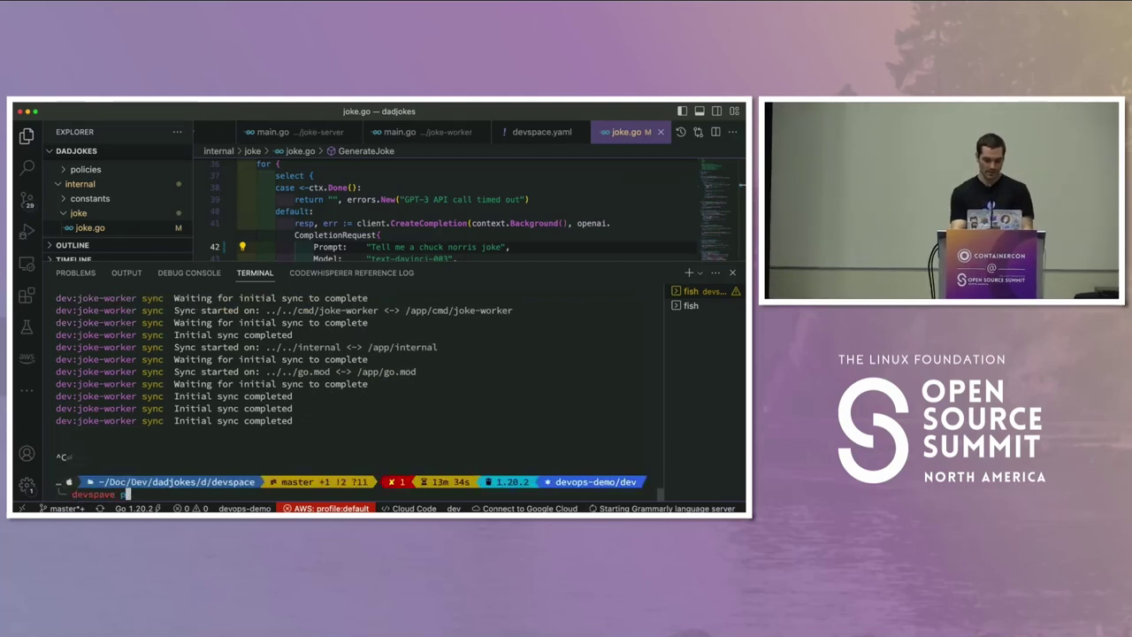
key(BackSpace)
text(purge)
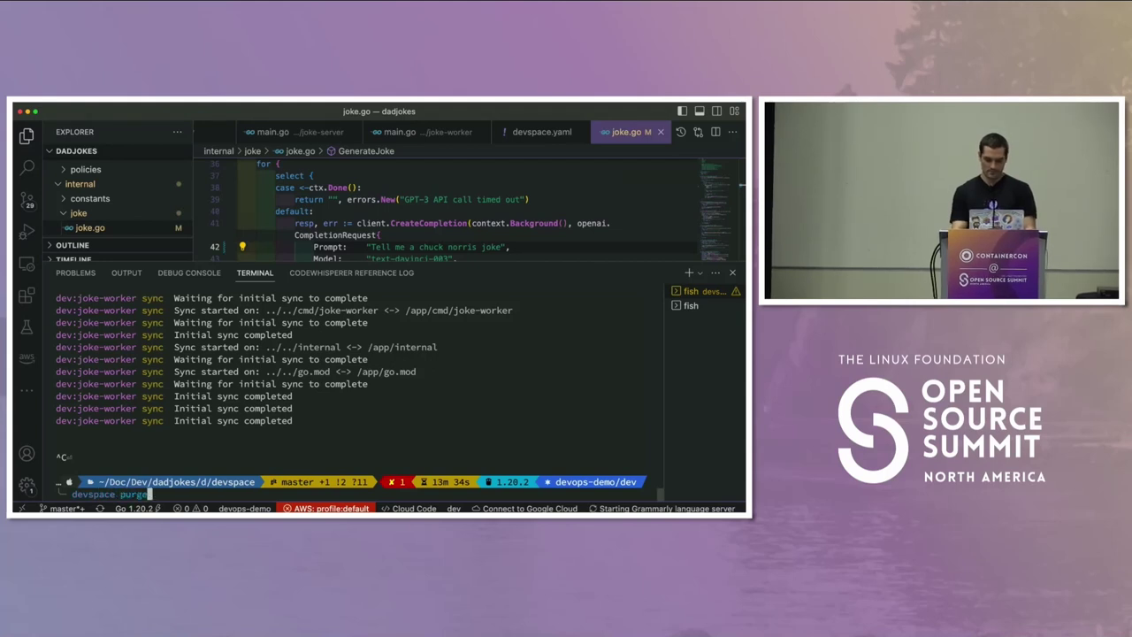
key(Return)
- Watch the dev pods terminate in k9s and follow the purge output in the editor
key(super+Tab)
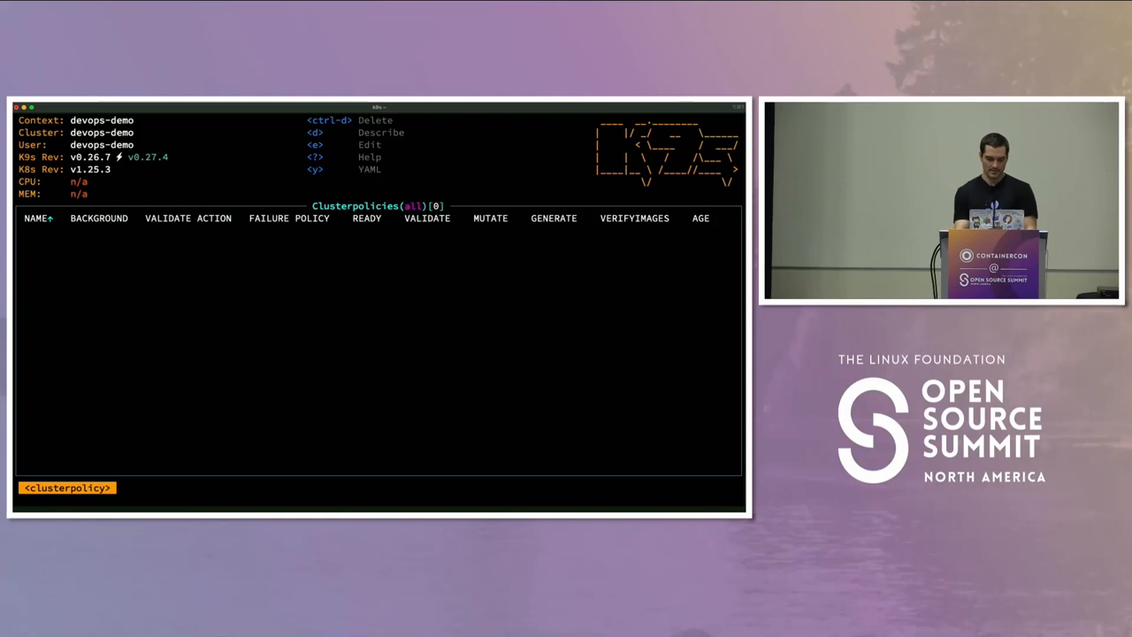
key(colon)
key(Return)
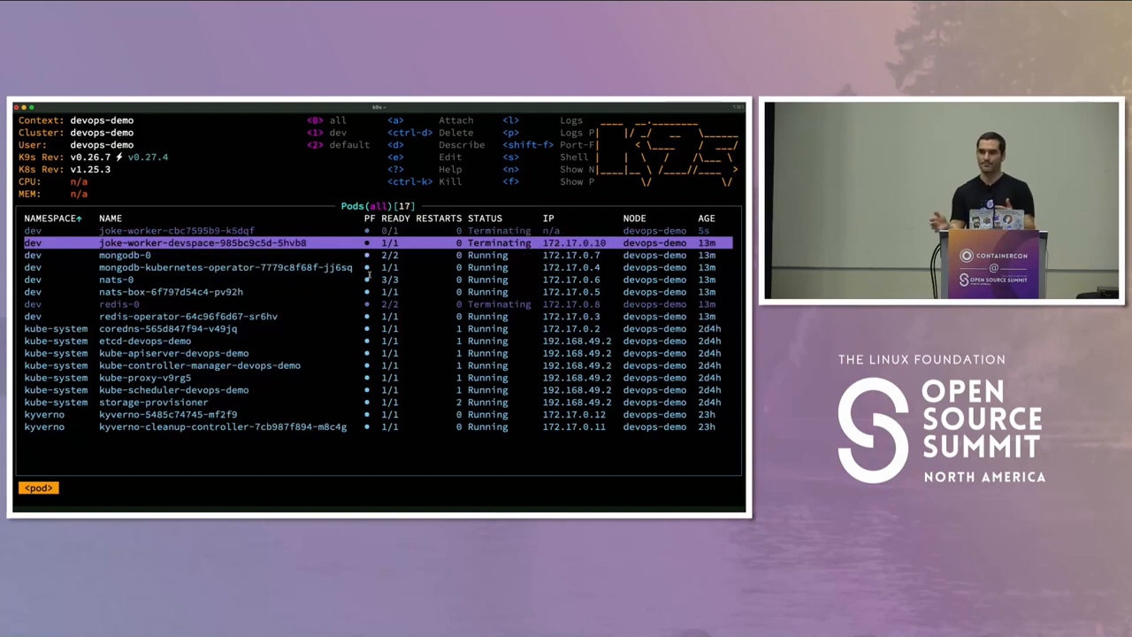
key(super+Tab)
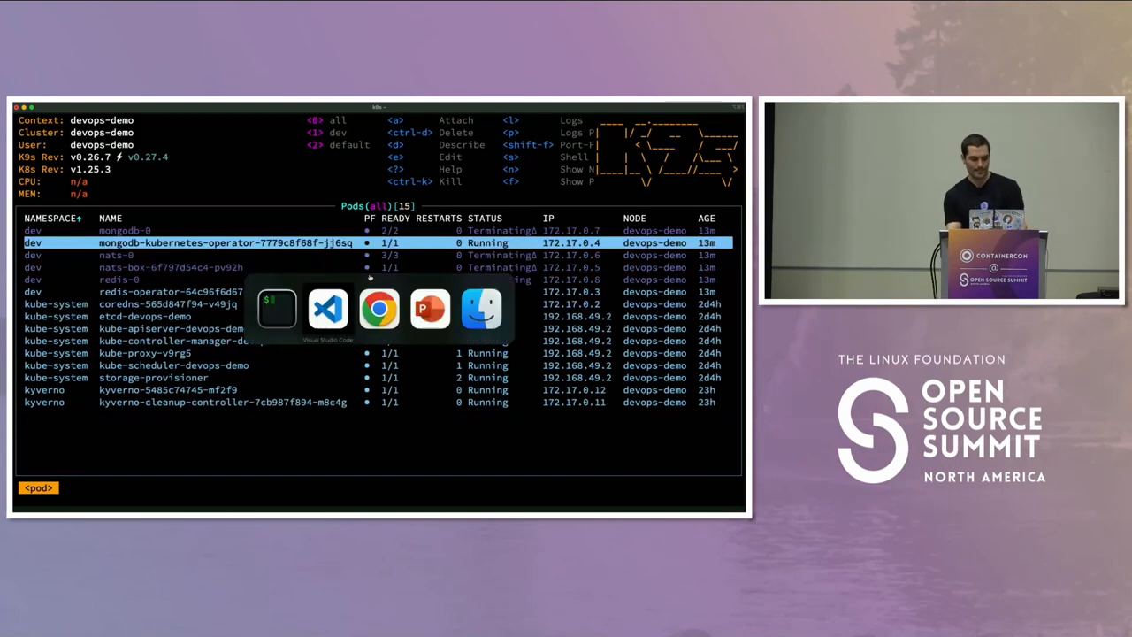
key(super+Tab)
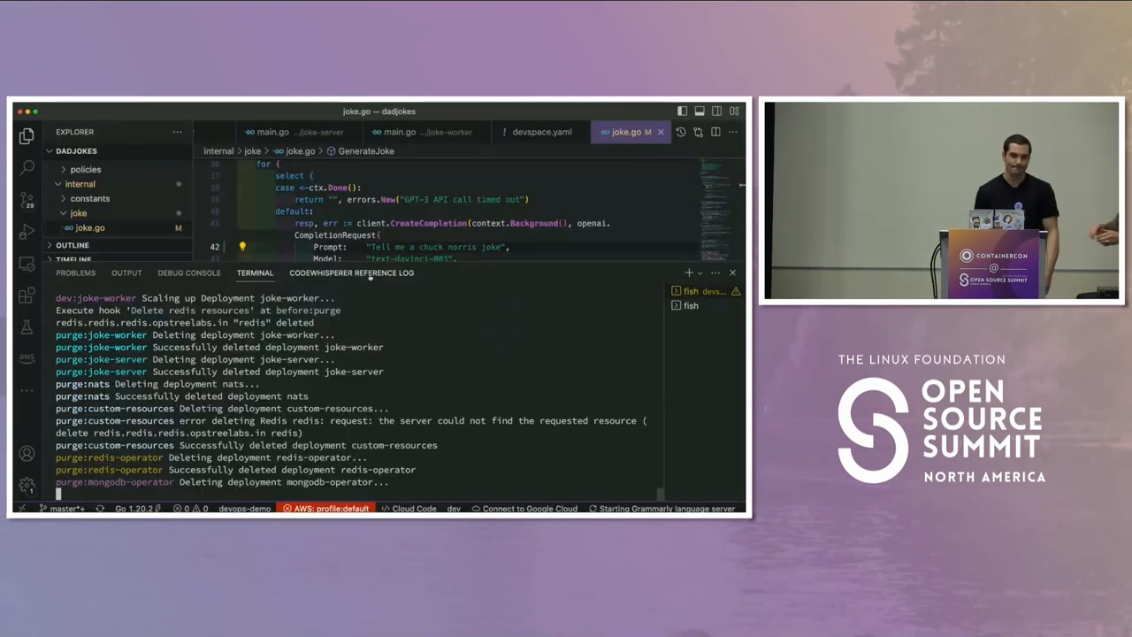
key(super+Tab)
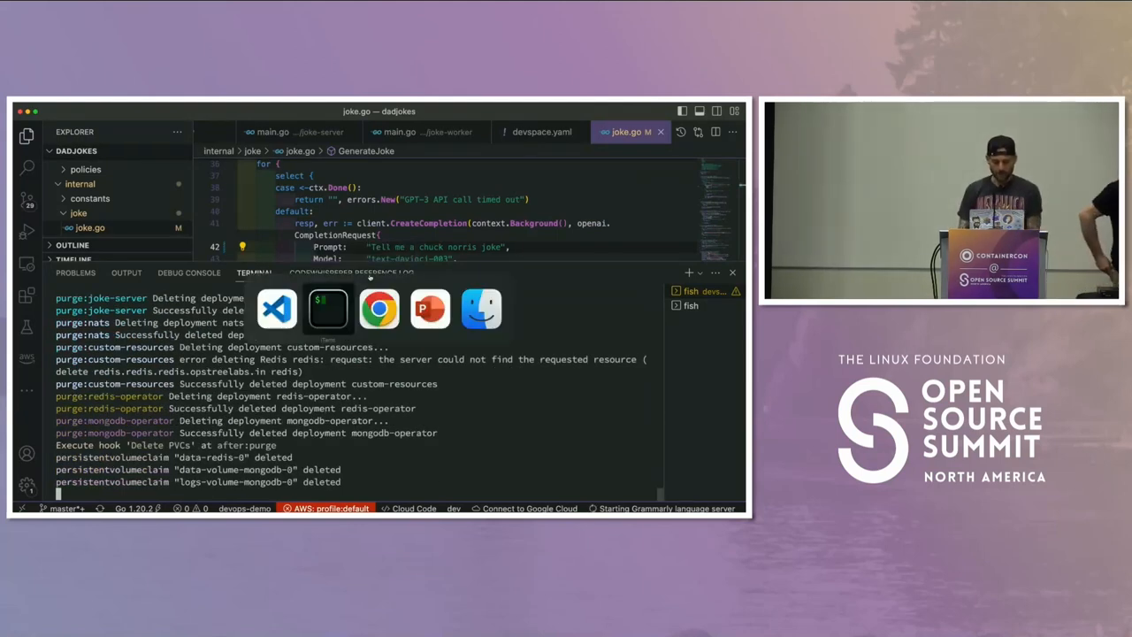
- Bring PowerPoint's dad jokes demo slide to the front
key(Tab)
key(Tab)
key(super+Tab)
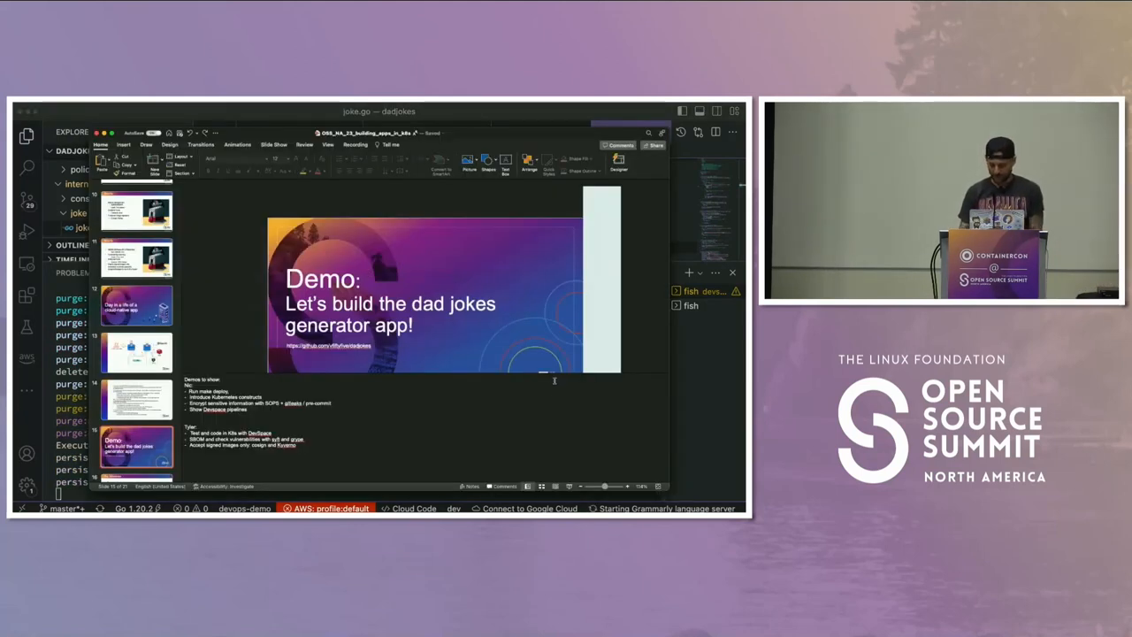